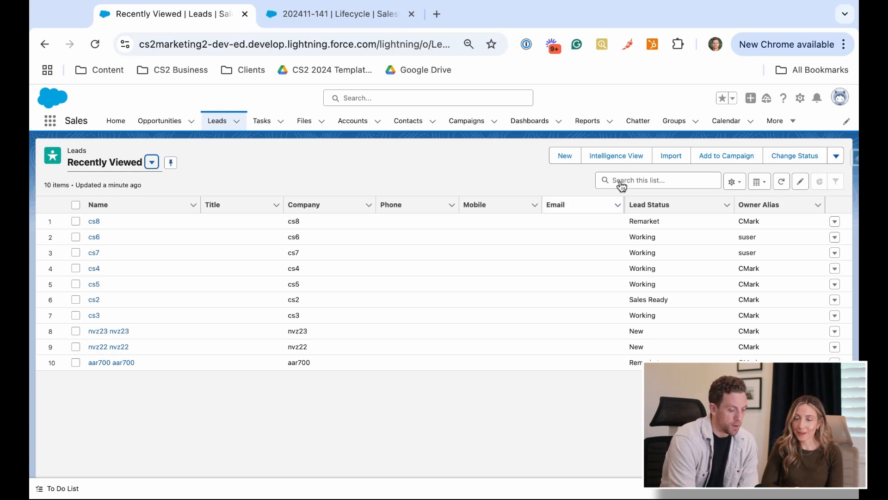
Start a new lead with cs9 as both the last name and the company
{"action": "left_click", "coordinate": [565, 157]}
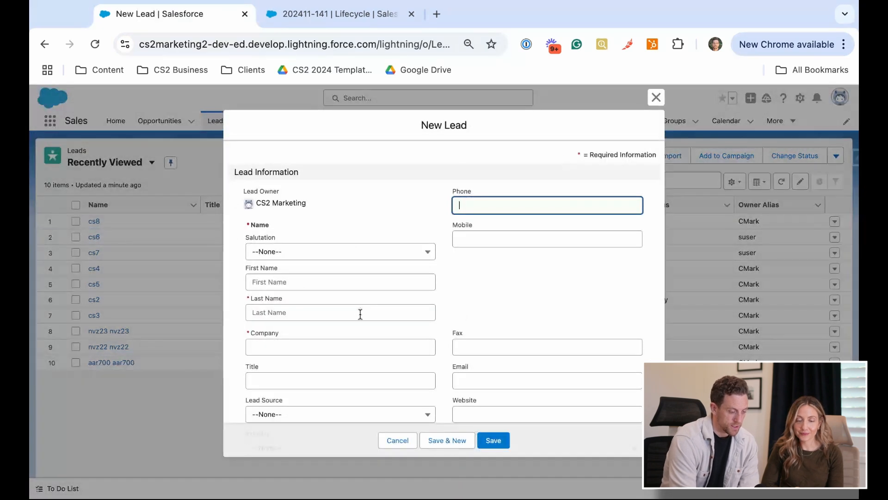
{"action": "left_click", "coordinate": [357, 312]}
{"action": "type", "text": "cs9"}
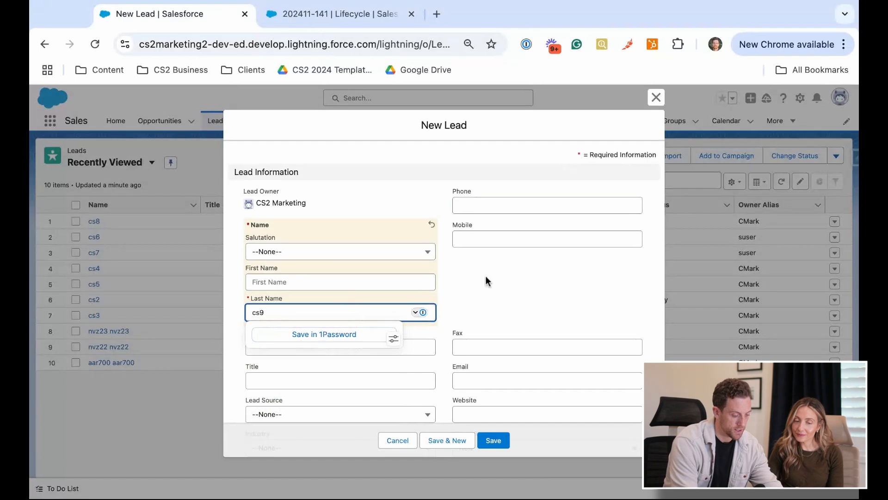
{"action": "left_click", "coordinate": [312, 347]}
{"action": "type", "text": "cs9"}
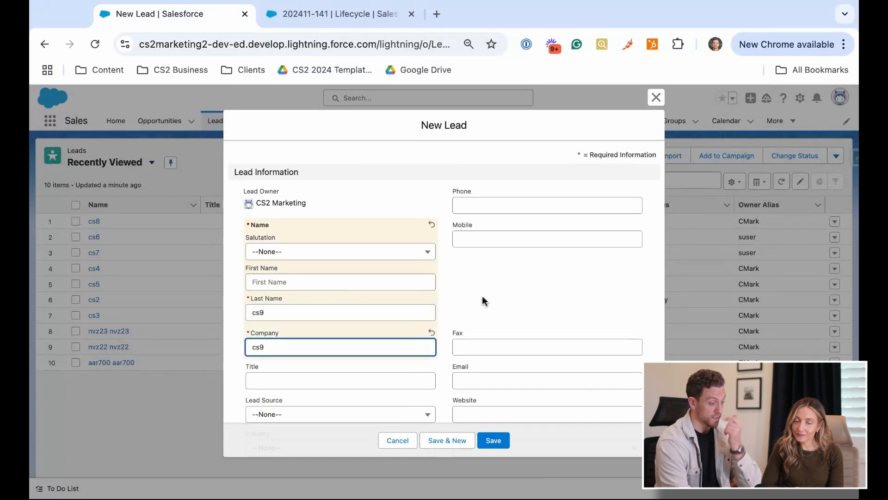
Set the lead's Lead Source (Latest) to Paid Social in the Project Insight section
{"action": "scroll", "coordinate": [482, 299], "scroll_direction": "down", "scroll_amount": 5}
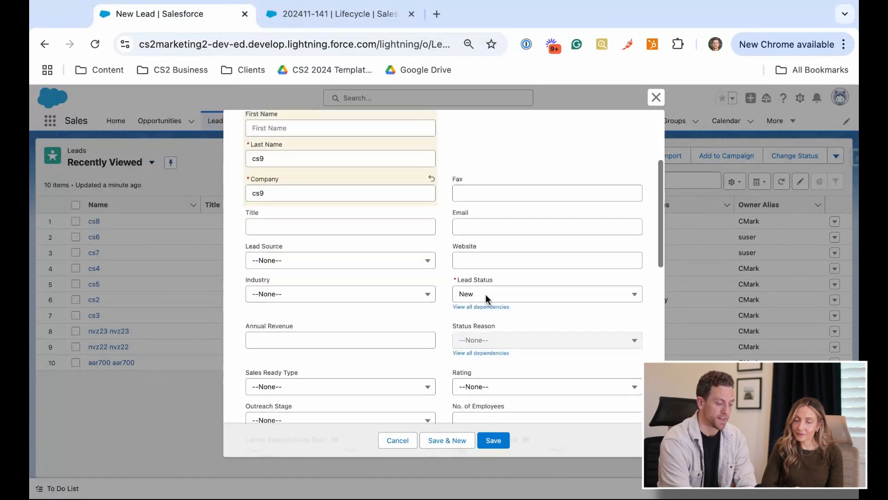
{"action": "scroll", "coordinate": [482, 300], "scroll_direction": "up", "scroll_amount": 2}
{"action": "scroll", "coordinate": [482, 300], "scroll_direction": "down", "scroll_amount": 10}
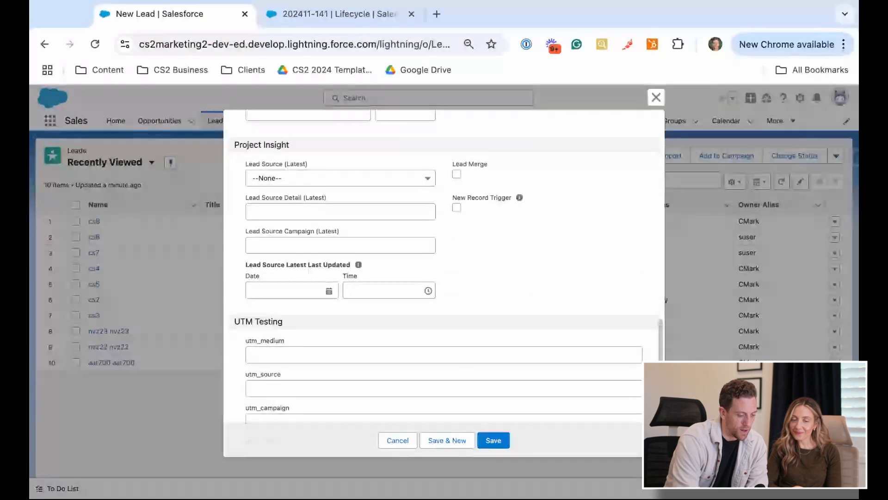
{"action": "scroll", "coordinate": [482, 300], "scroll_direction": "down", "scroll_amount": 1}
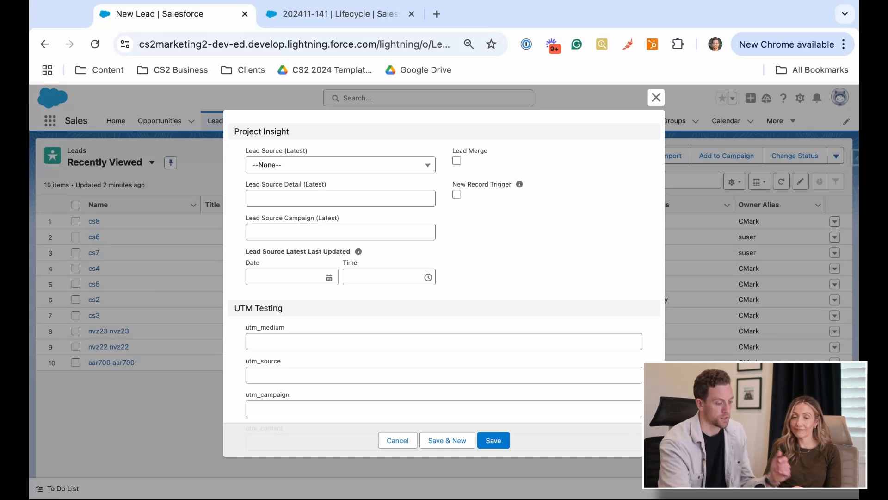
{"action": "left_click", "coordinate": [397, 168]}
{"action": "scroll", "coordinate": [336, 234], "scroll_direction": "down", "scroll_amount": 5}
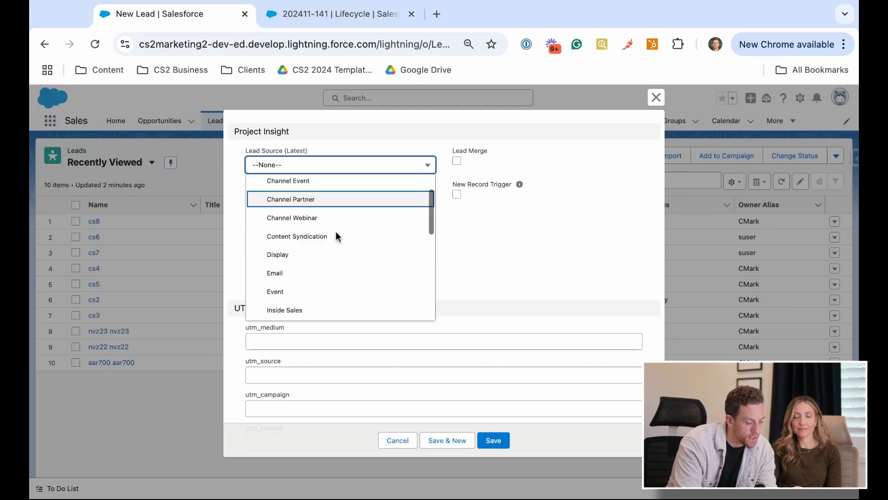
{"action": "left_click", "coordinate": [319, 260]}
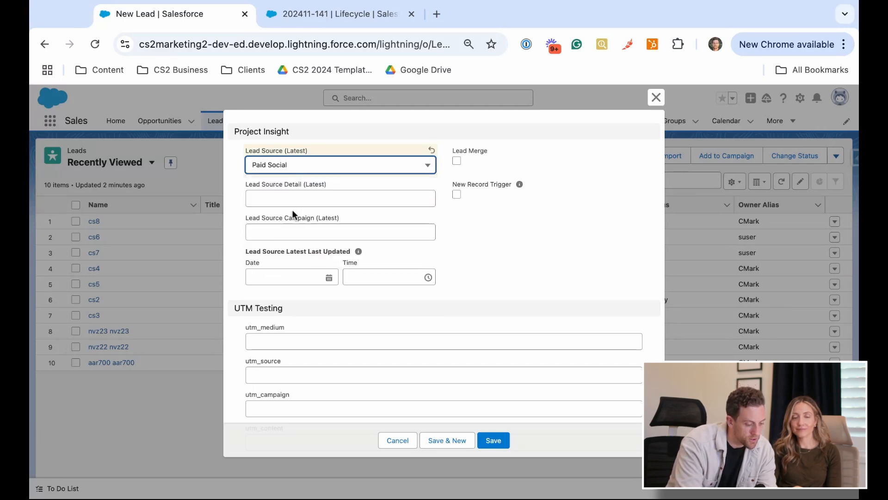
Enter linkedin as the Lead Source Detail (Latest) and demo-form as the Lead Source Campaign (Latest)
{"action": "left_click", "coordinate": [313, 198]}
{"action": "type", "text": "linke"}
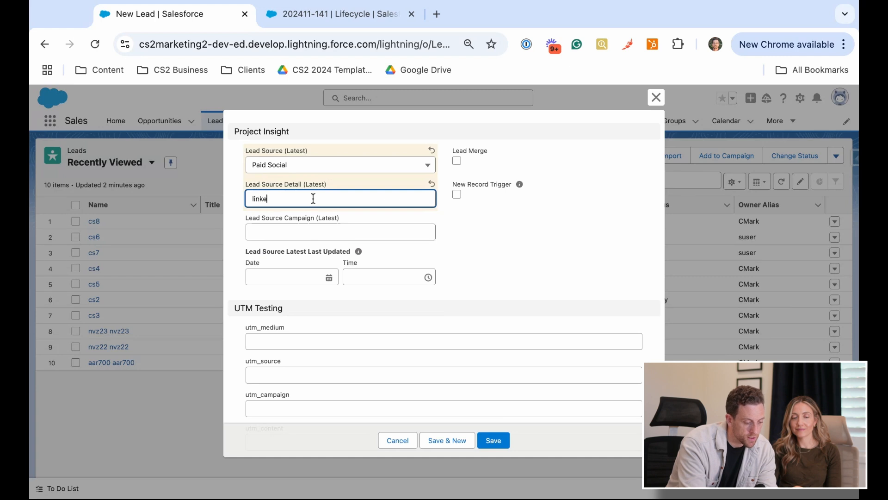
{"action": "type", "text": "din"}
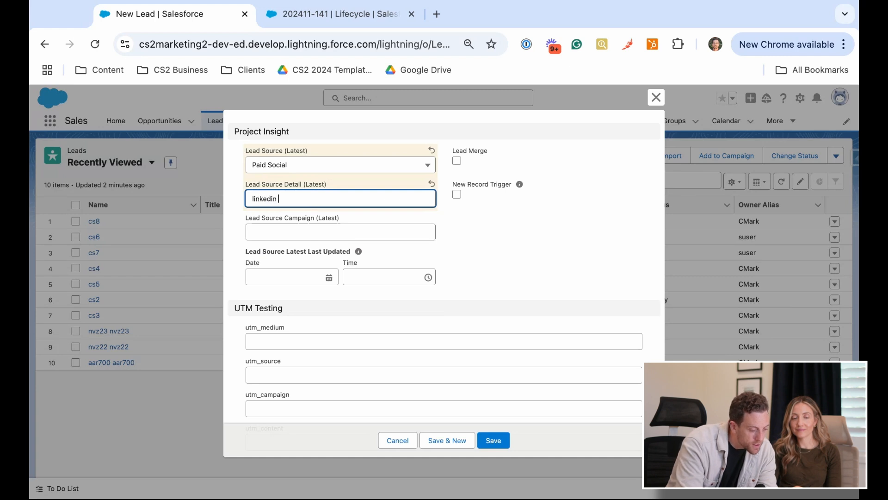
{"action": "left_click", "coordinate": [323, 230]}
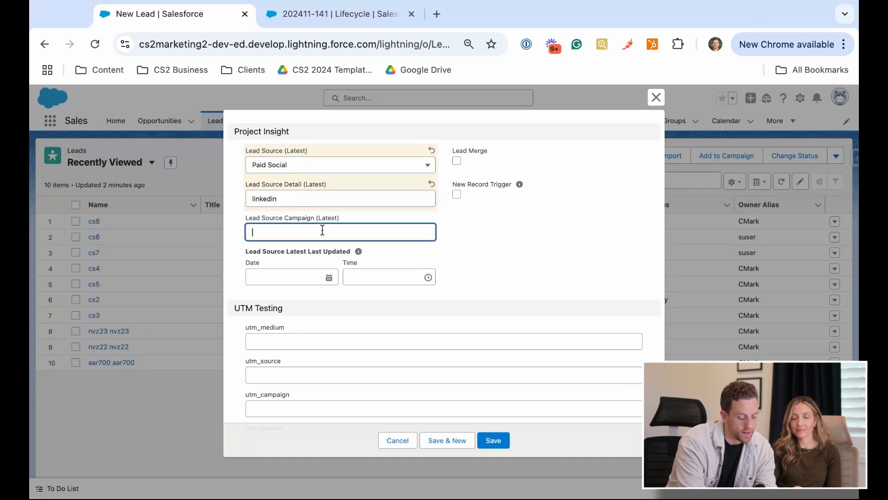
{"action": "type", "text": "demo-form"}
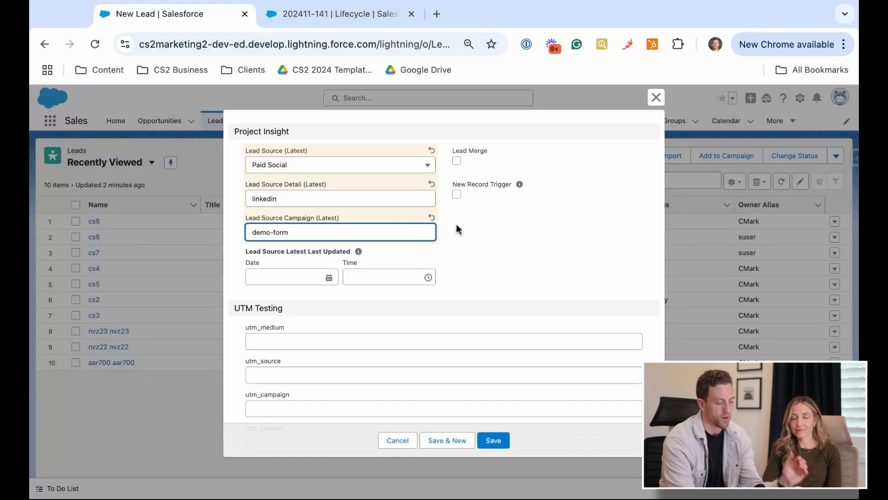
{"action": "left_click", "coordinate": [530, 252]}
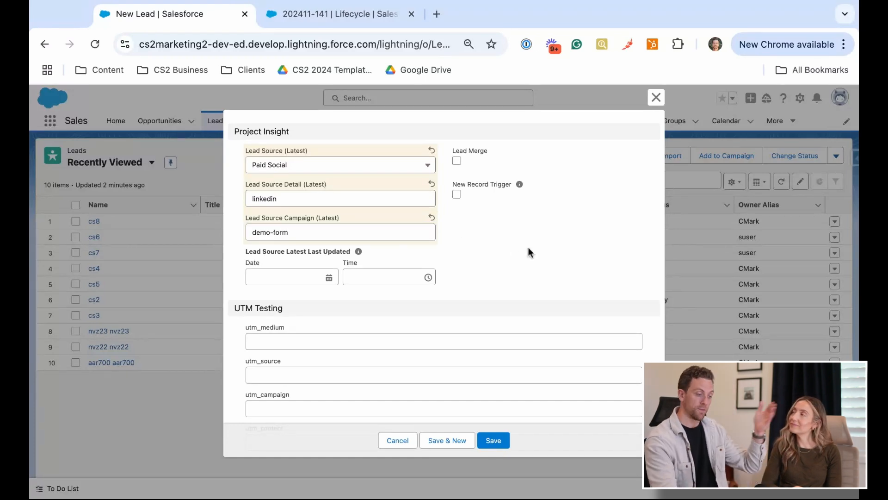
Set the new lead's Lead Status to Sales Ready
{"action": "scroll", "coordinate": [445, 266], "scroll_direction": "up", "scroll_amount": 2}
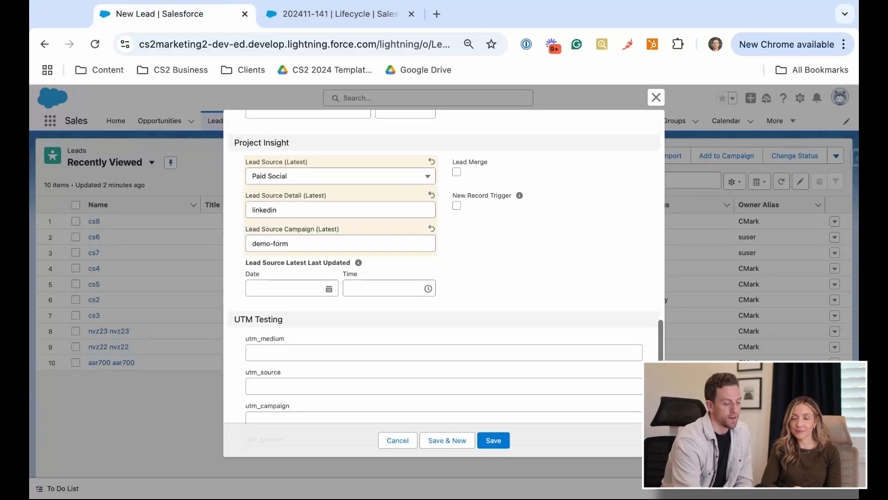
{"action": "scroll", "coordinate": [443, 266], "scroll_direction": "up", "scroll_amount": 4}
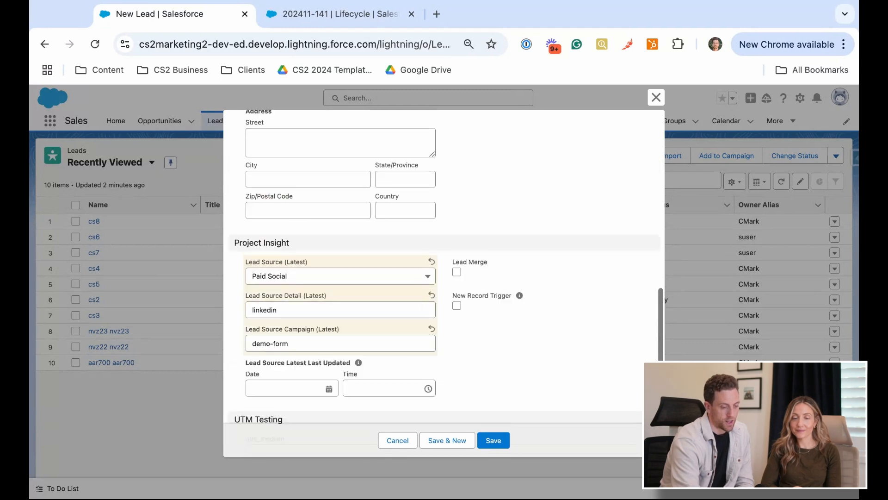
{"action": "scroll", "coordinate": [444, 266], "scroll_direction": "up", "scroll_amount": 10}
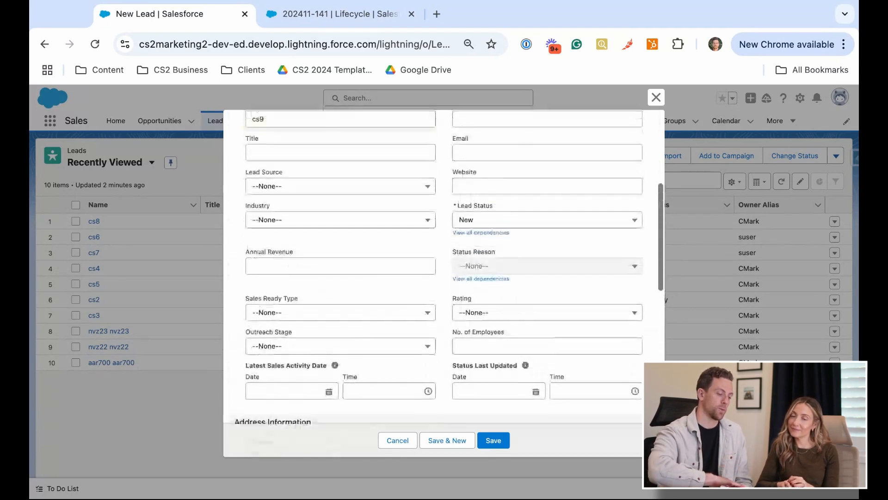
{"action": "scroll", "coordinate": [444, 266], "scroll_direction": "up", "scroll_amount": 1}
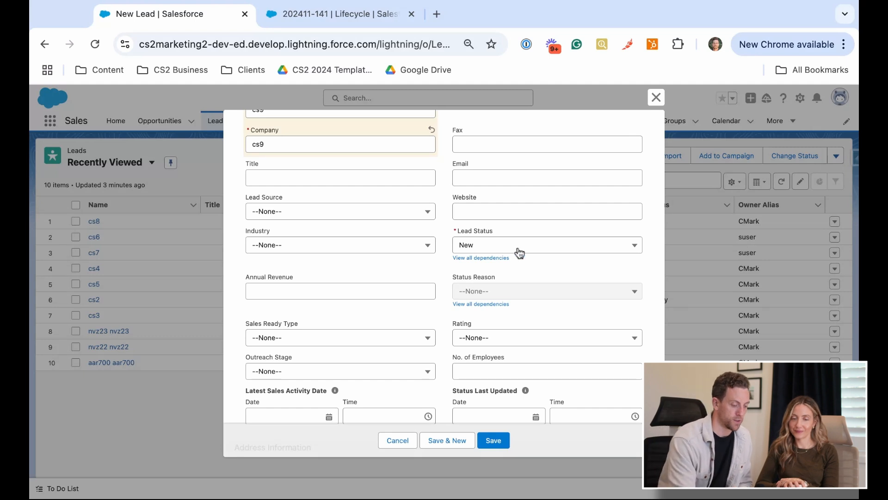
{"action": "left_click", "coordinate": [484, 248]}
{"action": "left_click", "coordinate": [492, 303]}
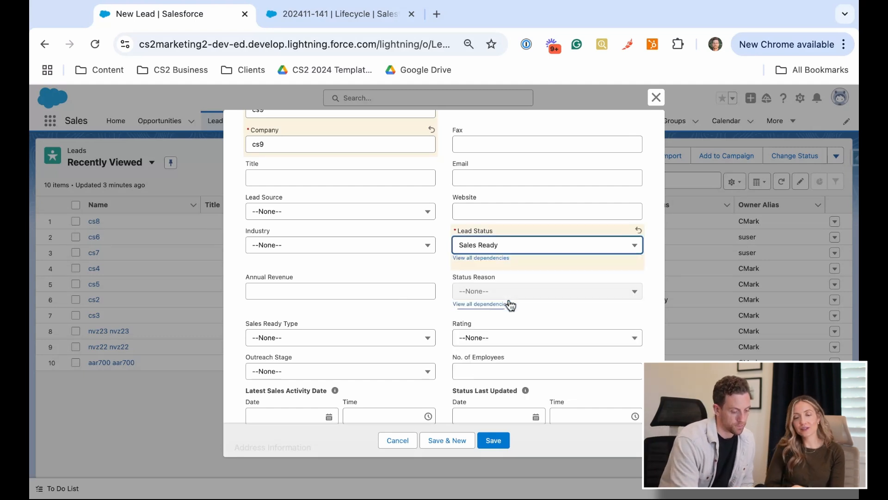
{"action": "left_click", "coordinate": [401, 270]}
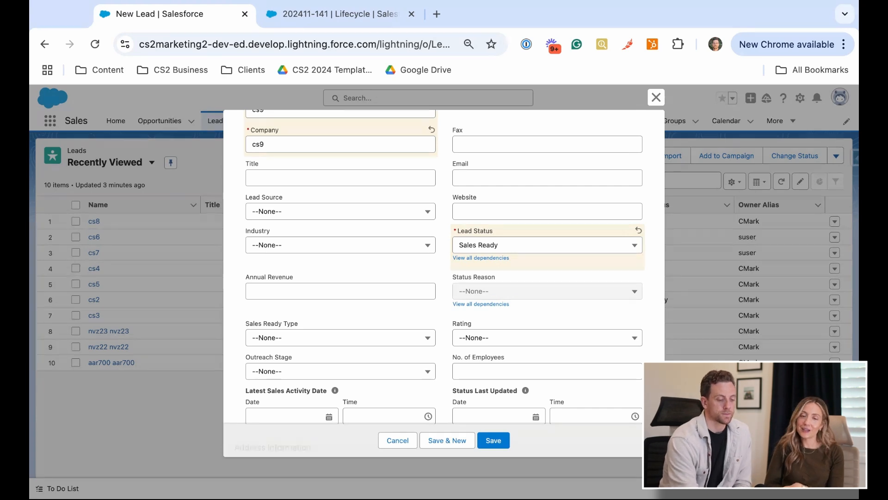
Review the name, status and source entries of the new lead and save the record
{"action": "scroll", "coordinate": [443, 266], "scroll_direction": "up", "scroll_amount": 4}
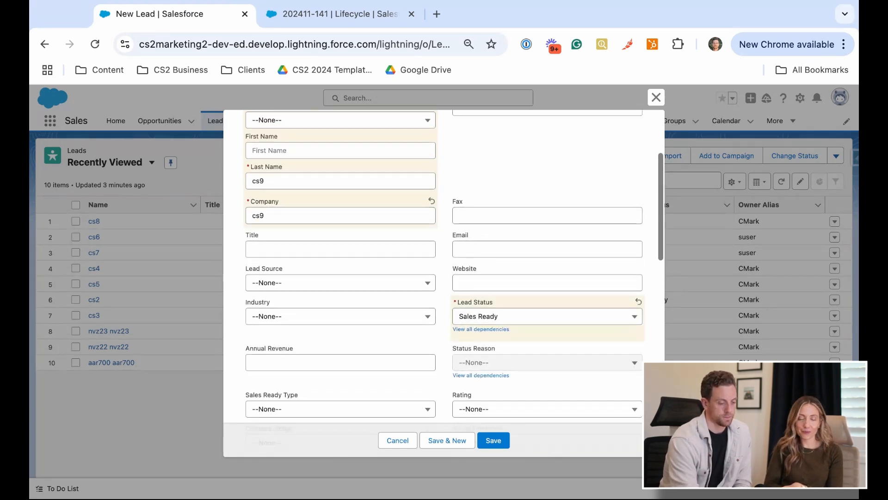
{"action": "scroll", "coordinate": [443, 266], "scroll_direction": "up", "scroll_amount": 1}
{"action": "scroll", "coordinate": [443, 266], "scroll_direction": "up", "scroll_amount": 1}
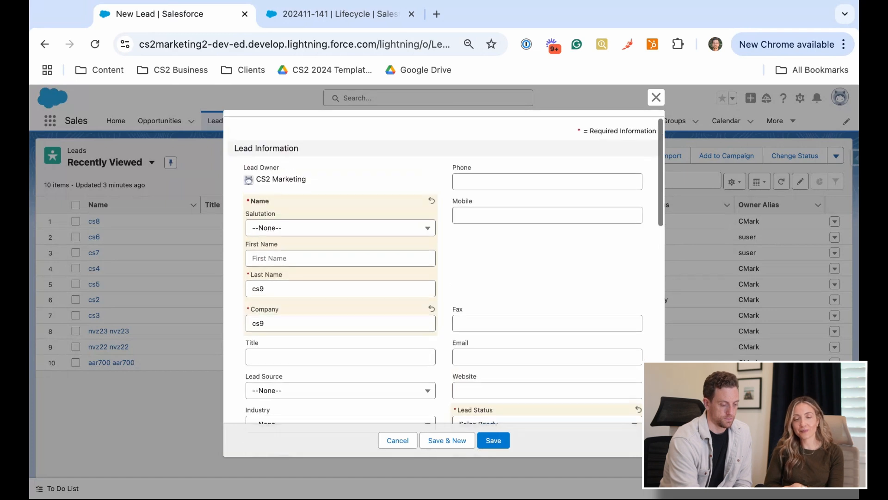
{"action": "scroll", "coordinate": [443, 266], "scroll_direction": "down", "scroll_amount": 5}
{"action": "scroll", "coordinate": [443, 266], "scroll_direction": "down", "scroll_amount": 6}
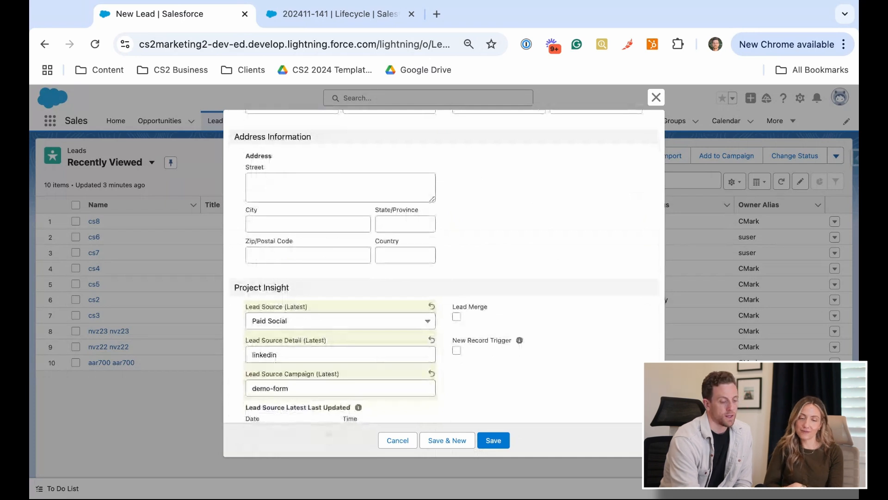
{"action": "scroll", "coordinate": [443, 266], "scroll_direction": "up", "scroll_amount": 6}
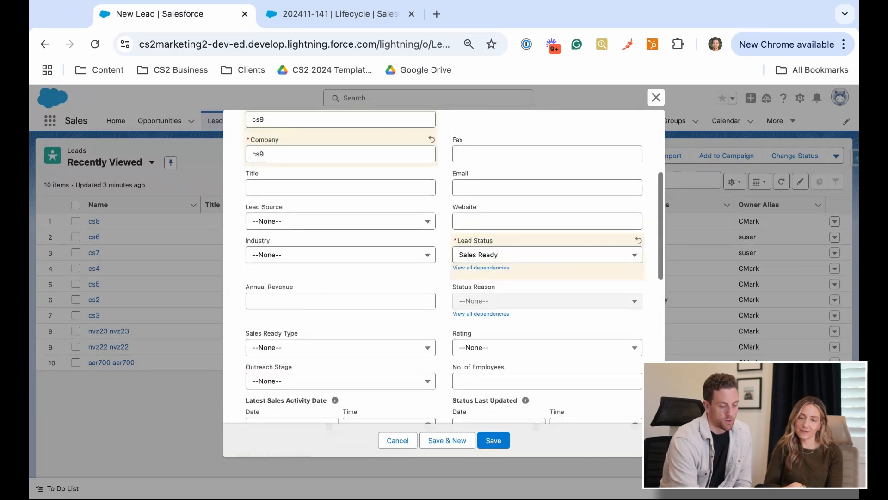
{"action": "scroll", "coordinate": [506, 269], "scroll_direction": "up", "scroll_amount": 1}
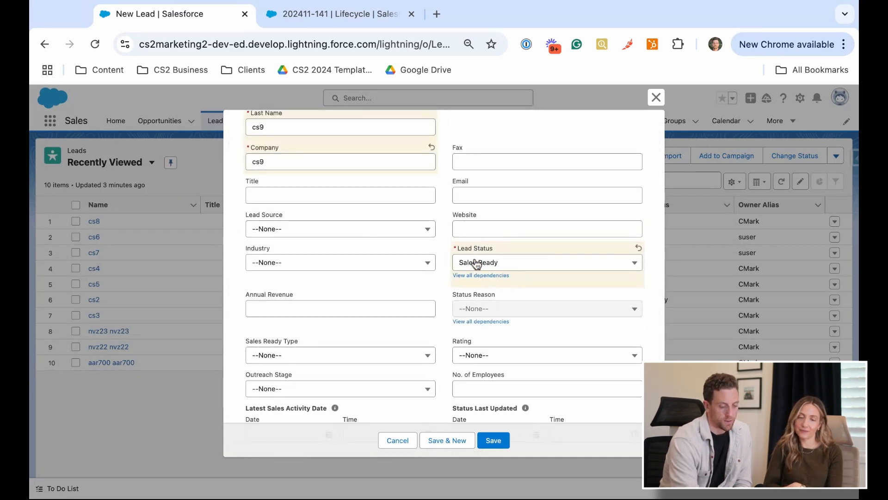
{"action": "scroll", "coordinate": [507, 264], "scroll_direction": "down", "scroll_amount": 6}
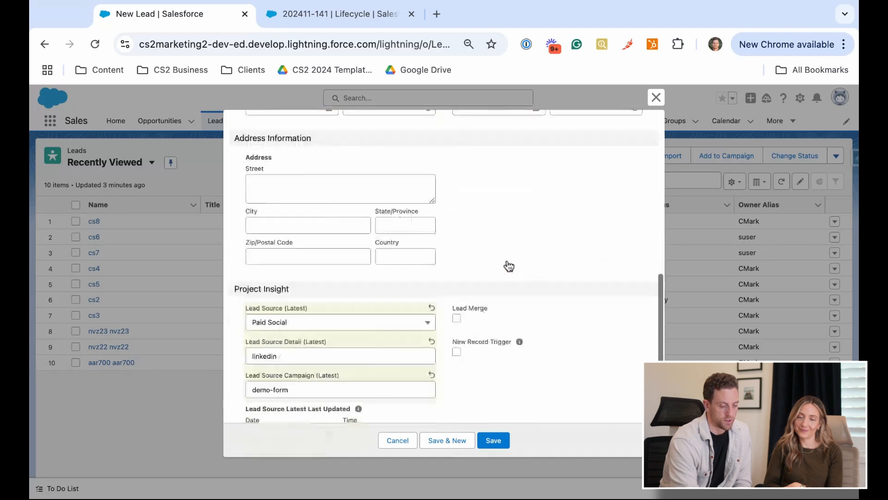
{"action": "scroll", "coordinate": [508, 265], "scroll_direction": "down", "scroll_amount": 2}
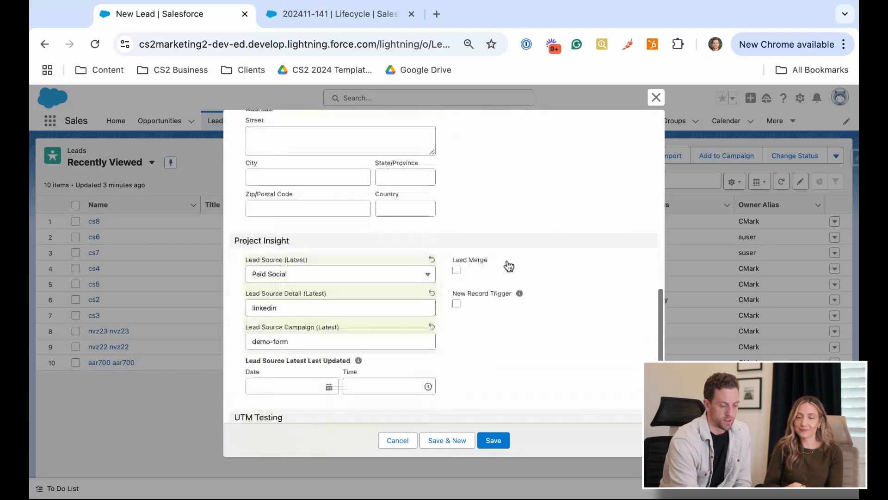
{"action": "left_click", "coordinate": [494, 440]}
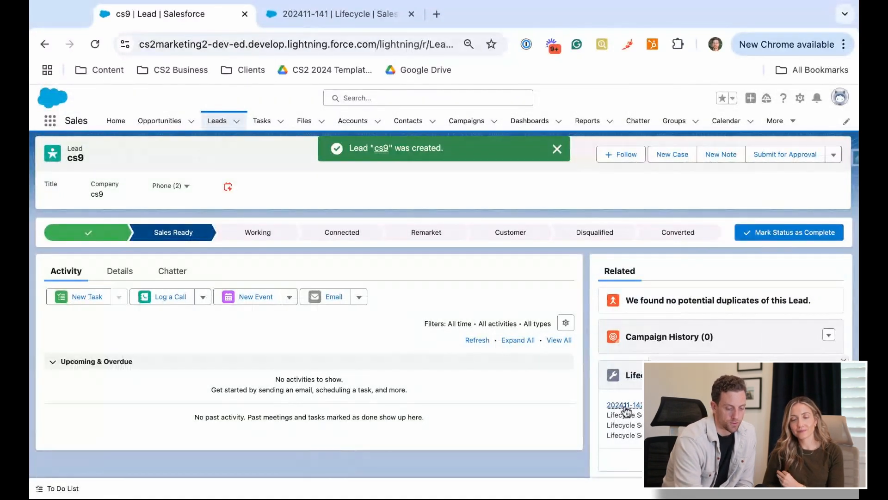
Open the lifecycle record related to the cs9 lead in a new browser tab and close the old lifecycle tab
{"action": "left_click", "coordinate": [625, 407], "text": "super"}
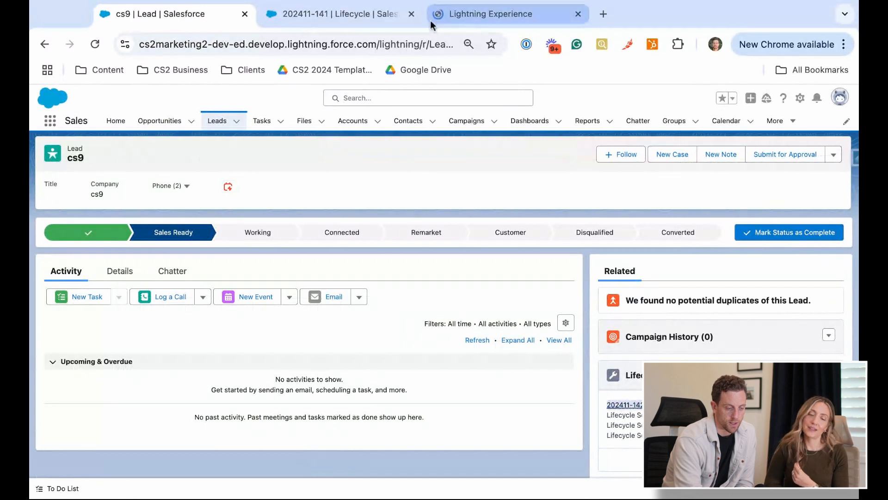
{"action": "left_click", "coordinate": [411, 14]}
{"action": "left_click", "coordinate": [343, 17]}
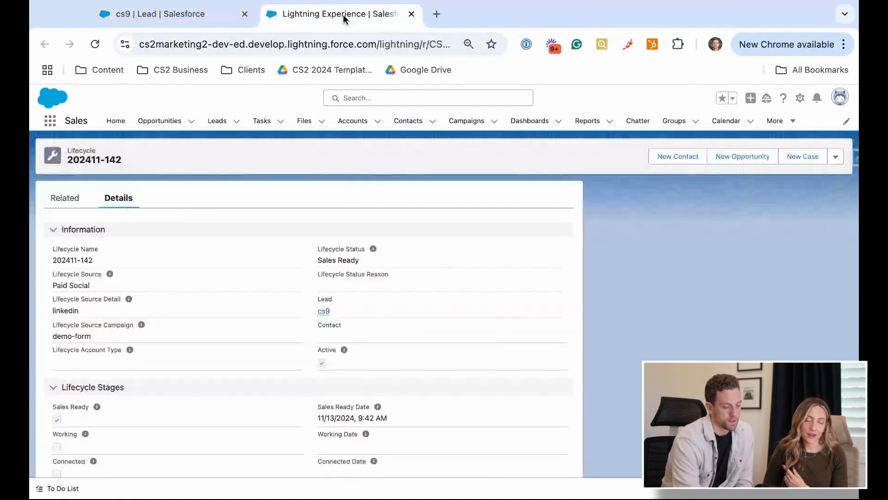
Examine the lifecycle record's source, detail, campaign and status fields, the Source Campaign help text, and the lifecycle stage checkboxes and dates
{"action": "scroll", "coordinate": [412, 252], "scroll_direction": "down", "scroll_amount": 2}
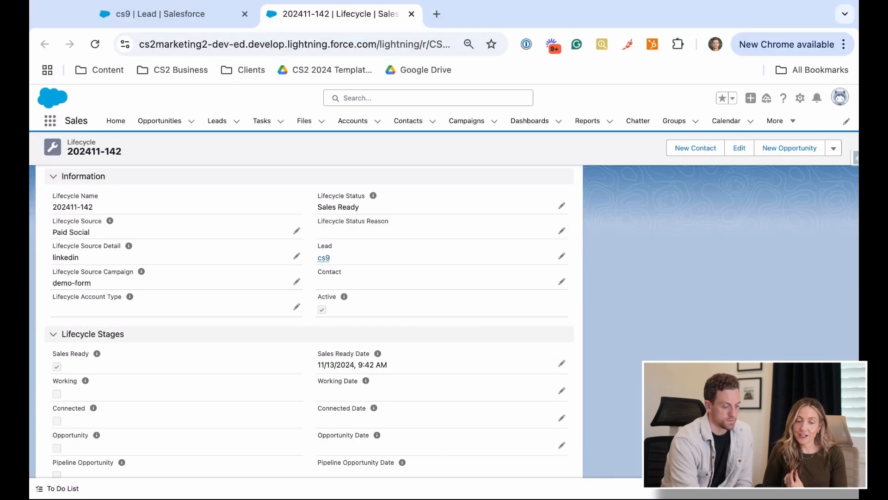
{"action": "scroll", "coordinate": [306, 319], "scroll_direction": "down", "scroll_amount": 1}
{"action": "scroll", "coordinate": [151, 275], "scroll_direction": "down", "scroll_amount": 4}
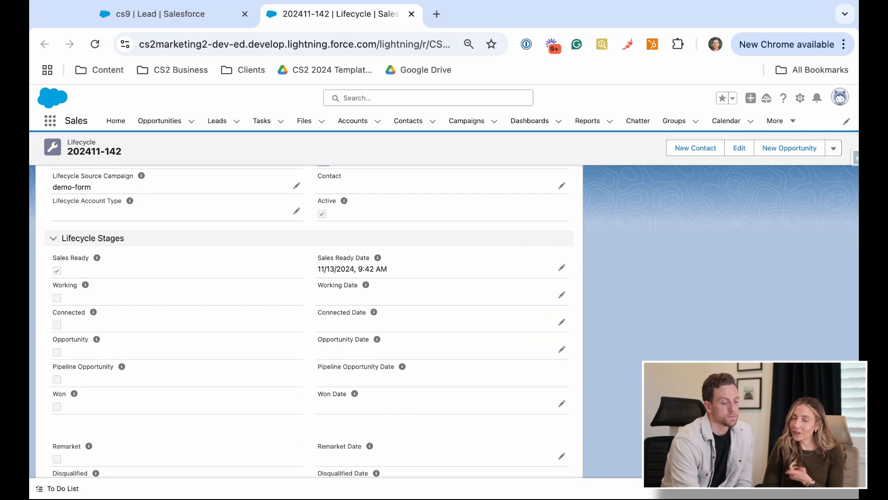
{"action": "scroll", "coordinate": [309, 319], "scroll_direction": "up", "scroll_amount": 2}
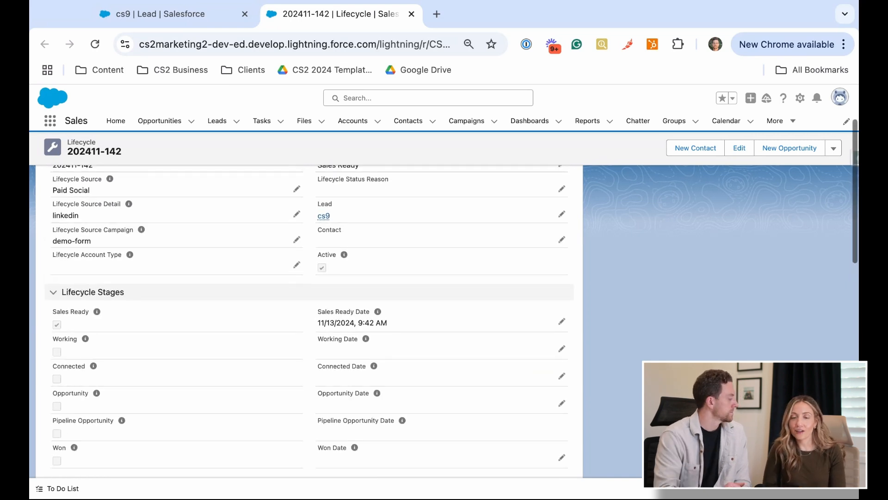
{"action": "scroll", "coordinate": [309, 319], "scroll_direction": "up", "scroll_amount": 2}
{"action": "scroll", "coordinate": [309, 319], "scroll_direction": "up", "scroll_amount": 1}
{"action": "scroll", "coordinate": [310, 319], "scroll_direction": "down", "scroll_amount": 1}
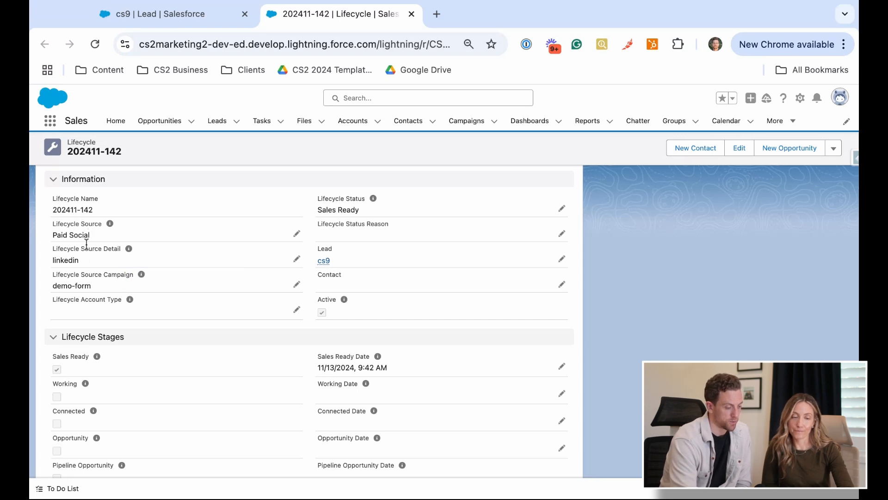
{"action": "mouse_move", "coordinate": [141, 273]}
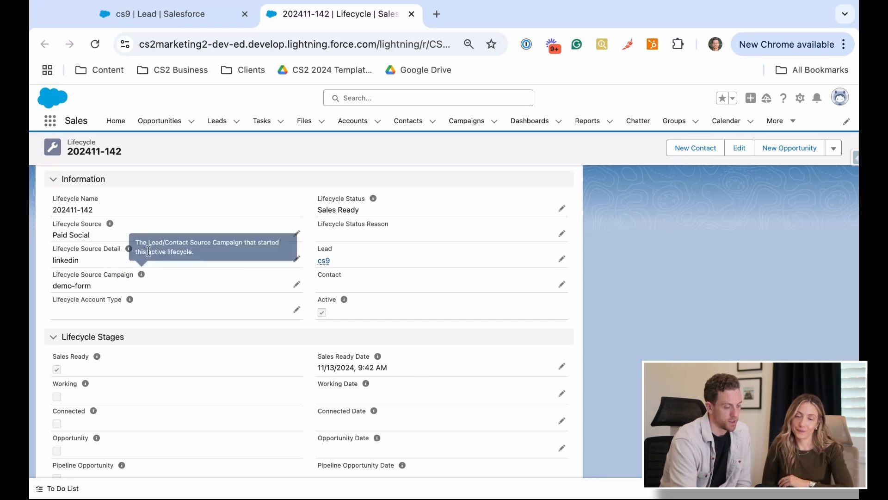
{"action": "scroll", "coordinate": [341, 273], "scroll_direction": "down", "scroll_amount": 4}
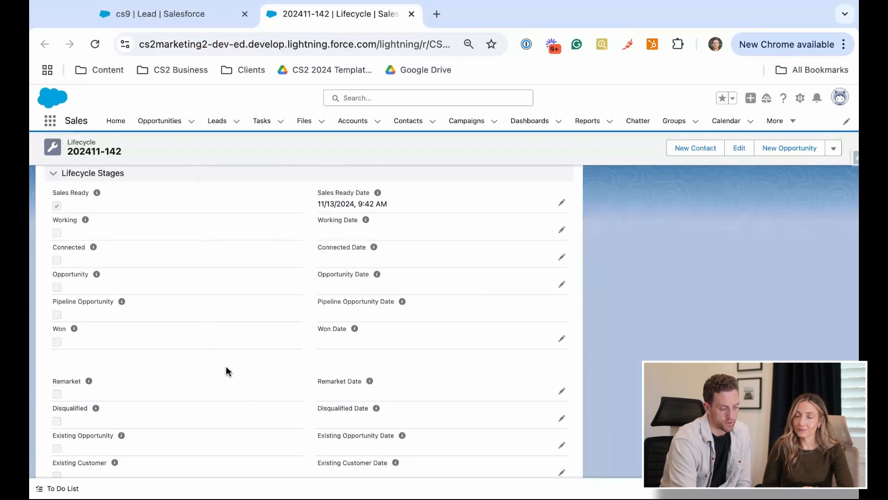
Examine the lifecycle record's Lifecycle Velocity, Opportunity Information, Owner / User History and System Information sections
{"action": "scroll", "coordinate": [394, 413], "scroll_direction": "down", "scroll_amount": 8}
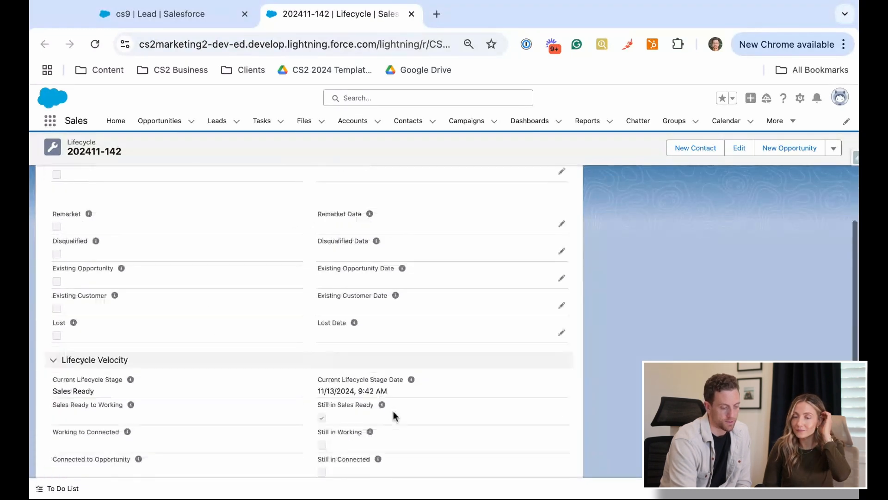
{"action": "scroll", "coordinate": [393, 413], "scroll_direction": "down", "scroll_amount": 4}
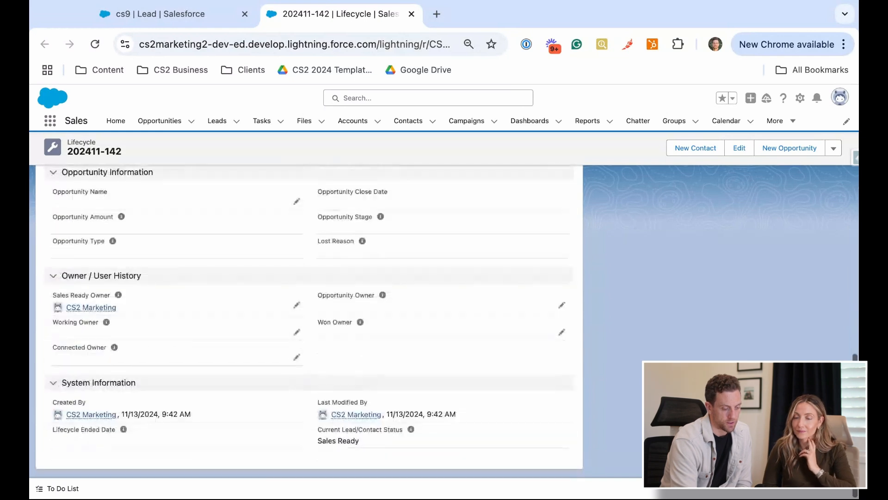
{"action": "scroll", "coordinate": [393, 413], "scroll_direction": "up", "scroll_amount": 14}
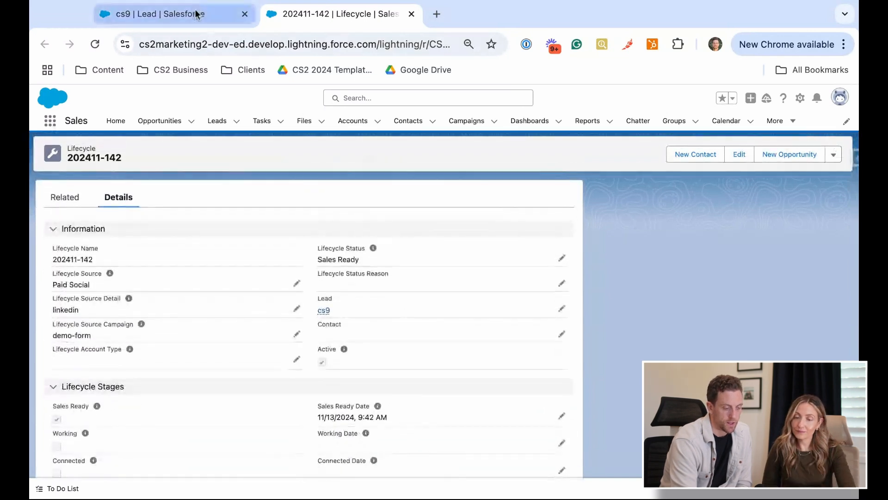
Go back to the cs9 lead and change its status to Working as the current status
{"action": "left_click", "coordinate": [196, 15]}
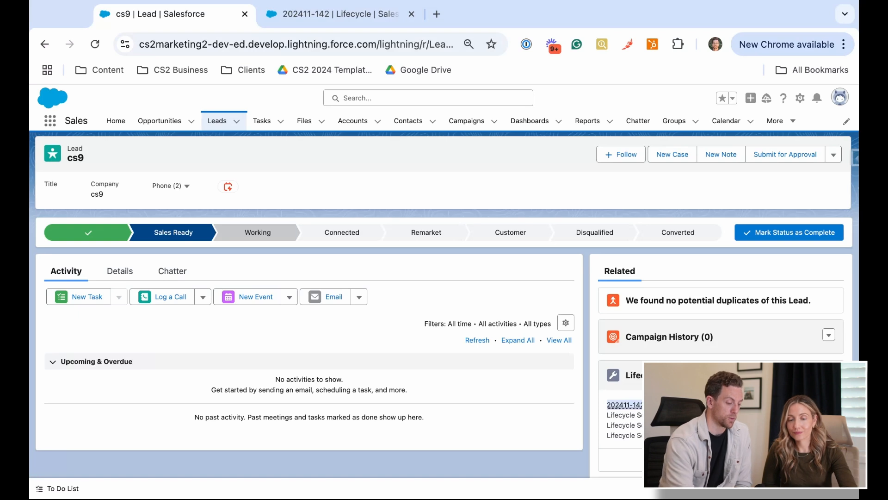
{"action": "left_click", "coordinate": [258, 232]}
{"action": "left_click", "coordinate": [763, 235]}
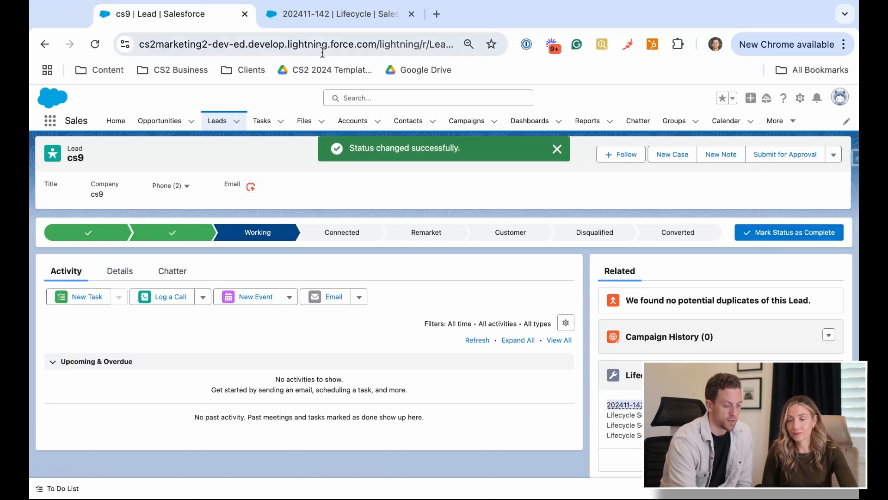
Reload the lead's lifecycle record and check its status, stage checkboxes and stage dates
{"action": "left_click", "coordinate": [360, 16]}
{"action": "left_click", "coordinate": [95, 44]}
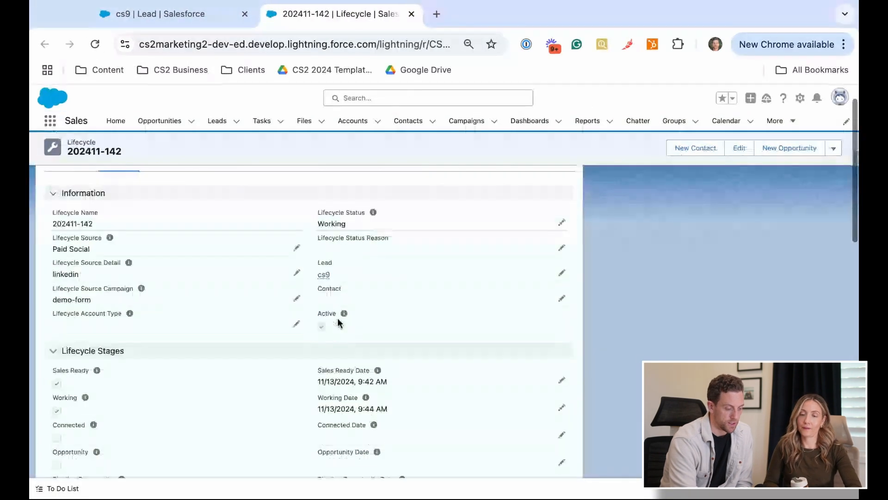
{"action": "scroll", "coordinate": [337, 322], "scroll_direction": "down", "scroll_amount": 3}
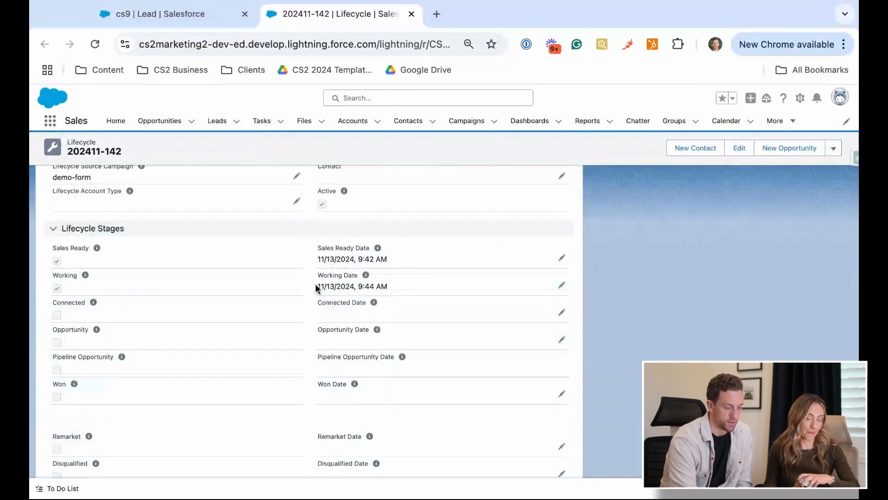
Convert the cs9 lead, creating a new account, contact and opportunity with the converted status Converted
{"action": "left_click", "coordinate": [178, 18]}
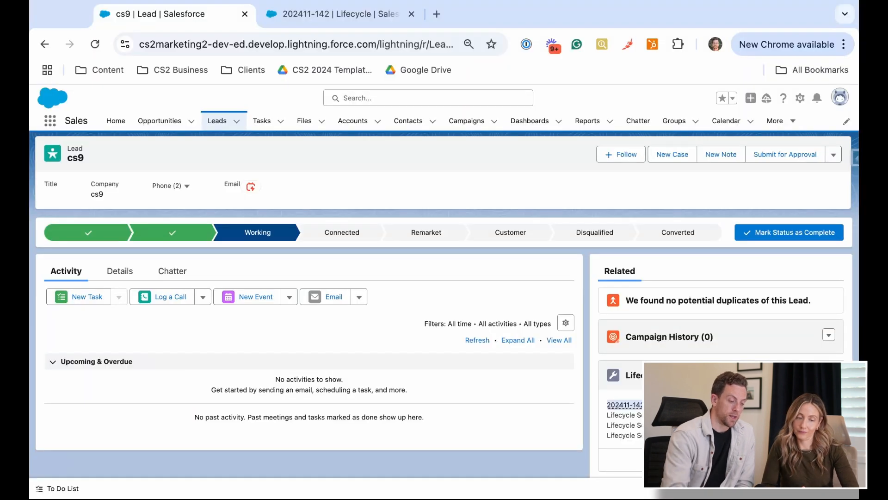
{"action": "left_click", "coordinate": [834, 156]}
{"action": "left_click", "coordinate": [795, 284]}
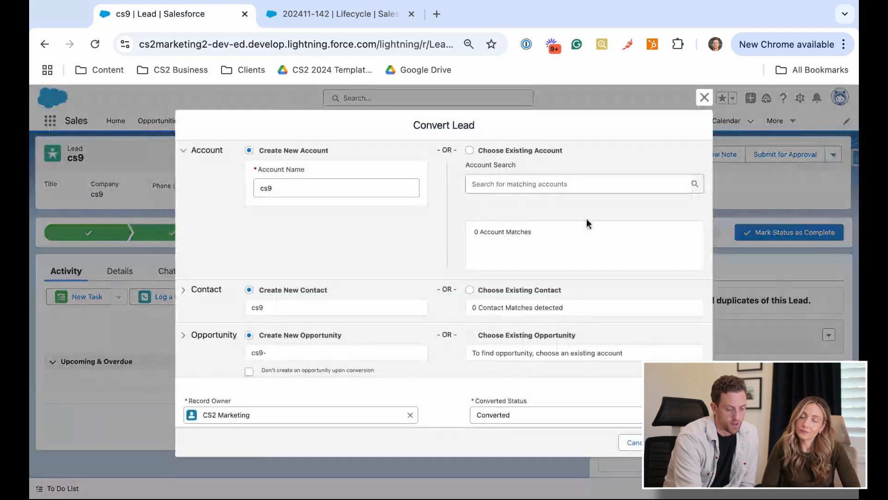
{"action": "scroll", "coordinate": [356, 300], "scroll_direction": "down", "scroll_amount": 1}
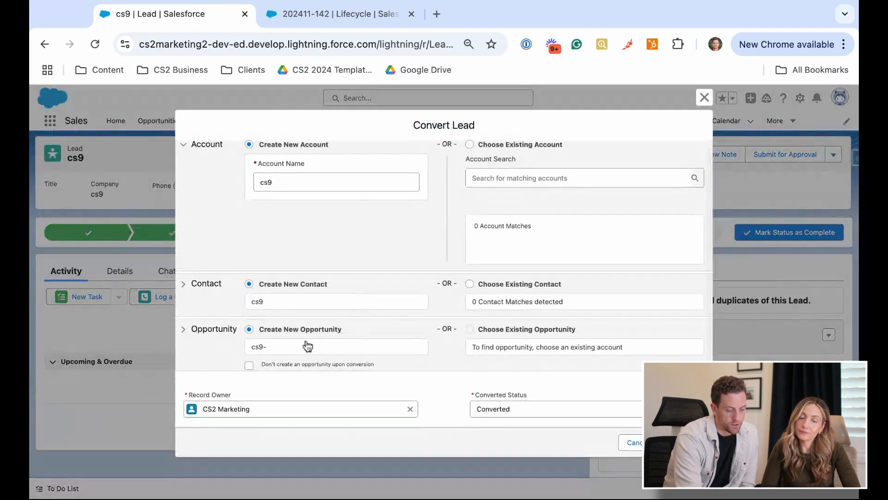
{"action": "left_click", "coordinate": [684, 442]}
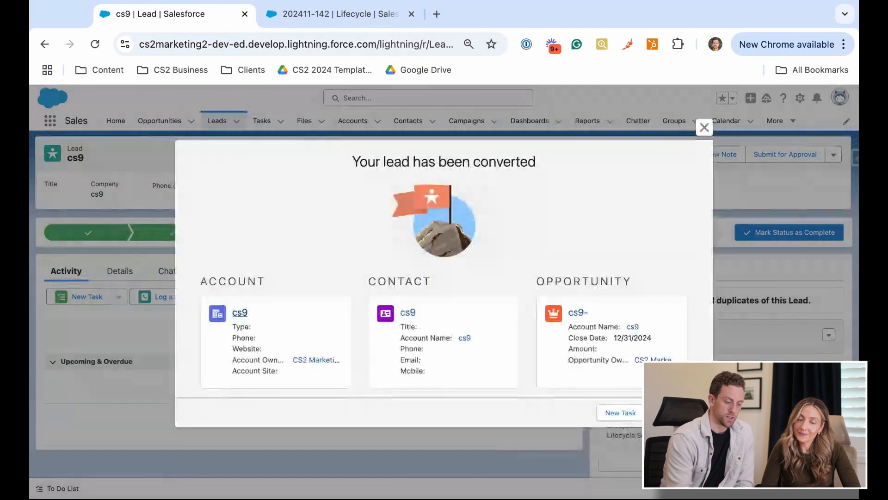
Open the converted cs9 contact in a browser tab beside the lead, and open its related lifecycle record in another tab
{"action": "left_click", "coordinate": [408, 314], "text": "super"}
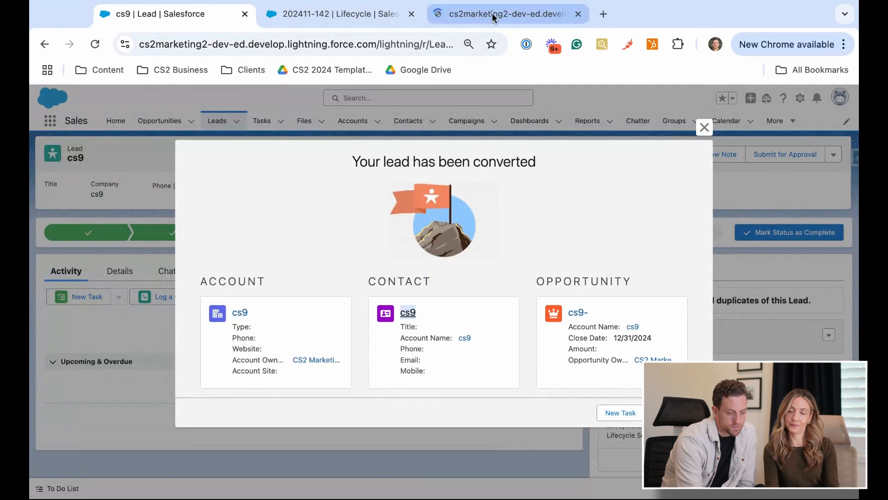
{"action": "left_click_drag", "start_coordinate": [494, 14], "coordinate": [334, 14]}
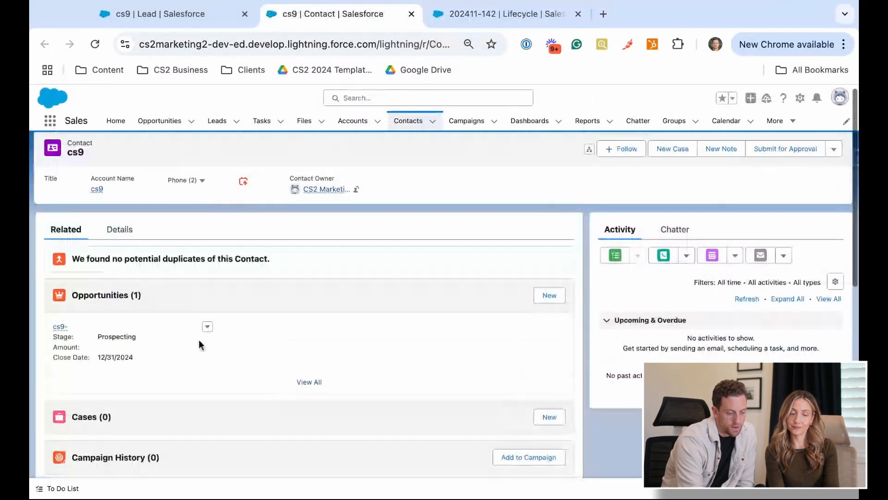
{"action": "scroll", "coordinate": [199, 340], "scroll_direction": "down", "scroll_amount": 6}
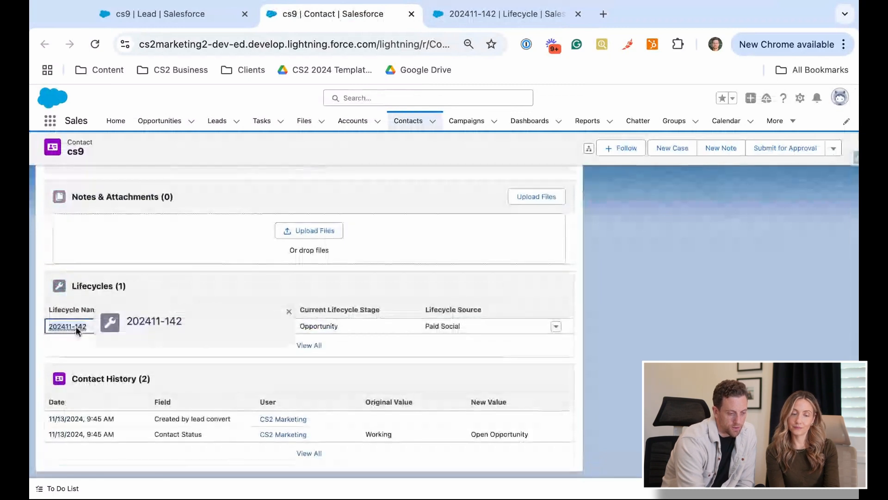
{"action": "left_click", "coordinate": [76, 327], "text": "super"}
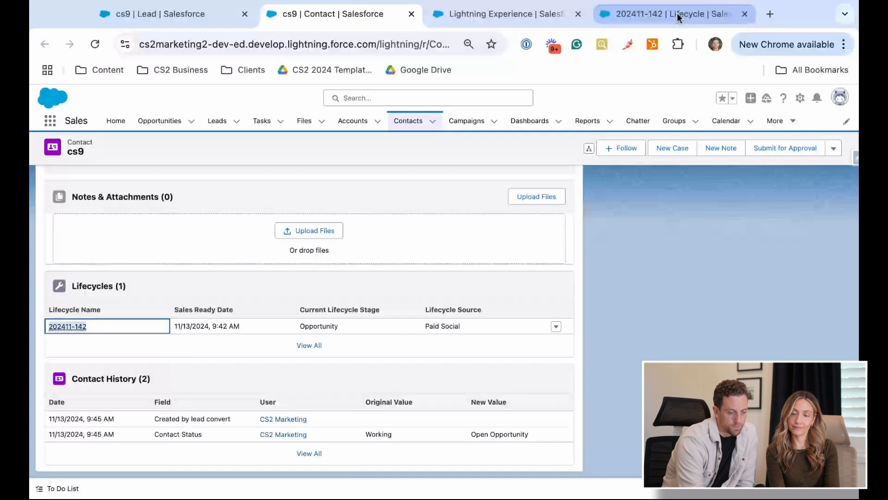
{"action": "left_click", "coordinate": [536, 15]}
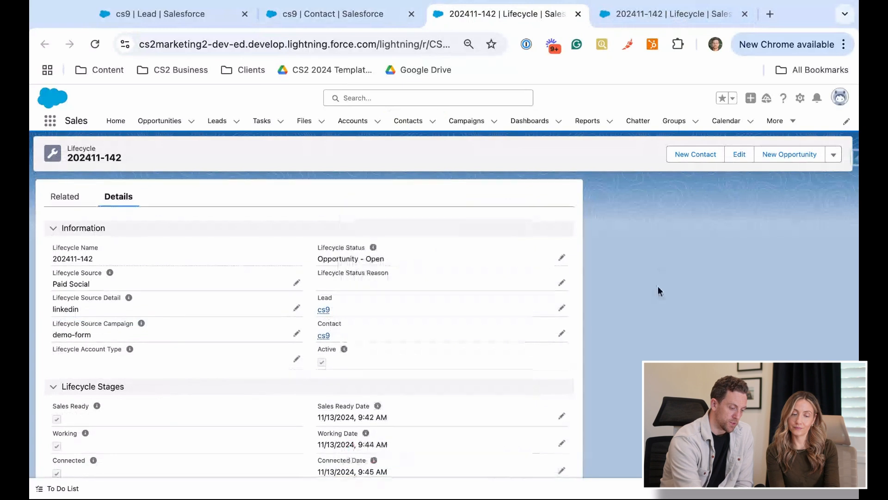
Examine the lifecycle record's status, related contact, stage checkboxes and stage dates following the lead conversion
{"action": "scroll", "coordinate": [657, 286], "scroll_direction": "down", "scroll_amount": 3}
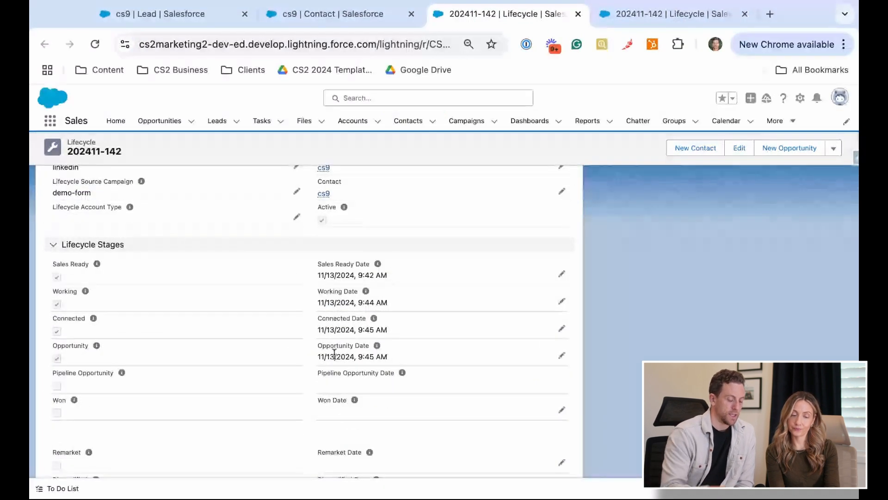
{"action": "scroll", "coordinate": [334, 354], "scroll_direction": "down", "scroll_amount": 1}
{"action": "scroll", "coordinate": [335, 354], "scroll_direction": "up", "scroll_amount": 1}
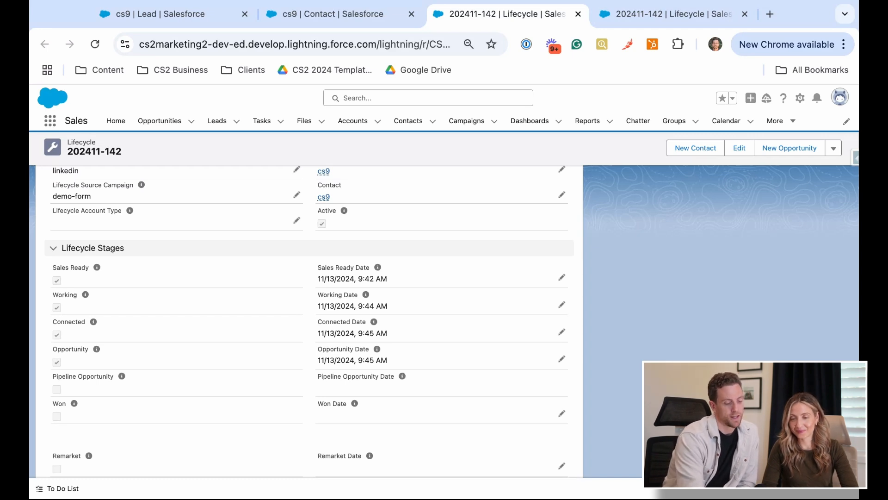
{"action": "scroll", "coordinate": [363, 413], "scroll_direction": "down", "scroll_amount": 2}
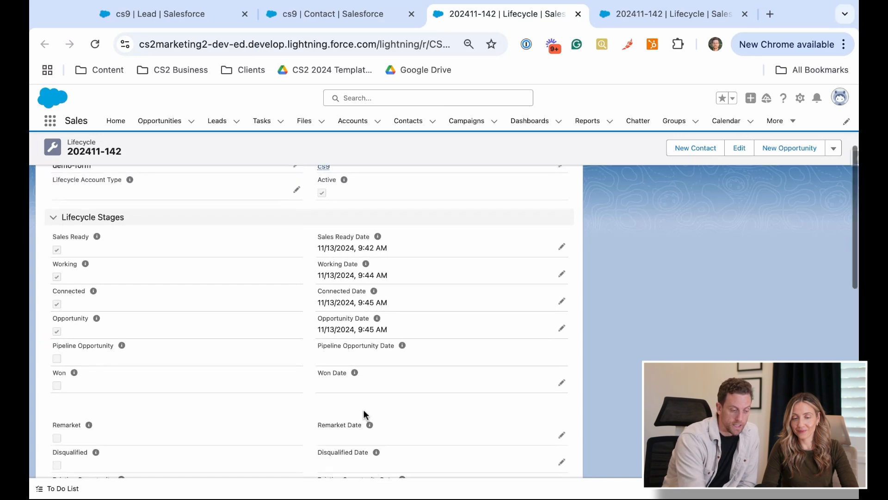
Open the cs9- opportunity from the contact's related opportunities in a new browser tab
{"action": "left_click", "coordinate": [359, 21]}
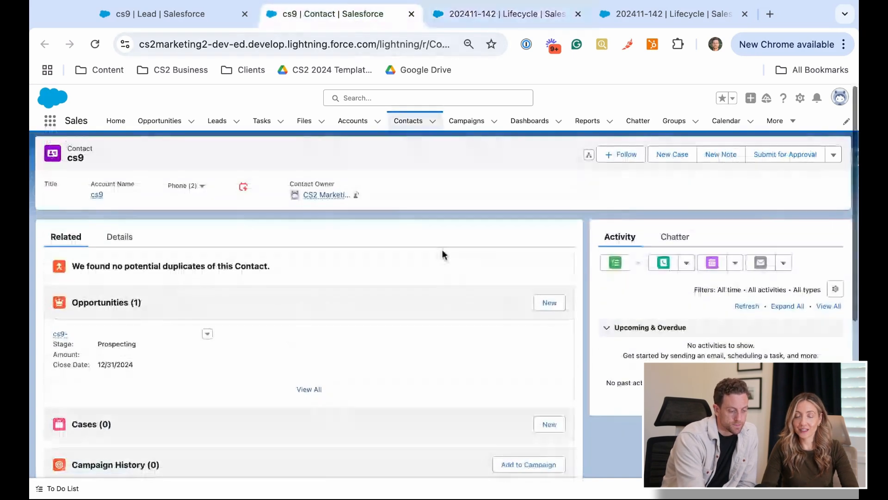
{"action": "left_click", "coordinate": [60, 333], "text": "ctrl"}
{"action": "left_click", "coordinate": [410, 17]}
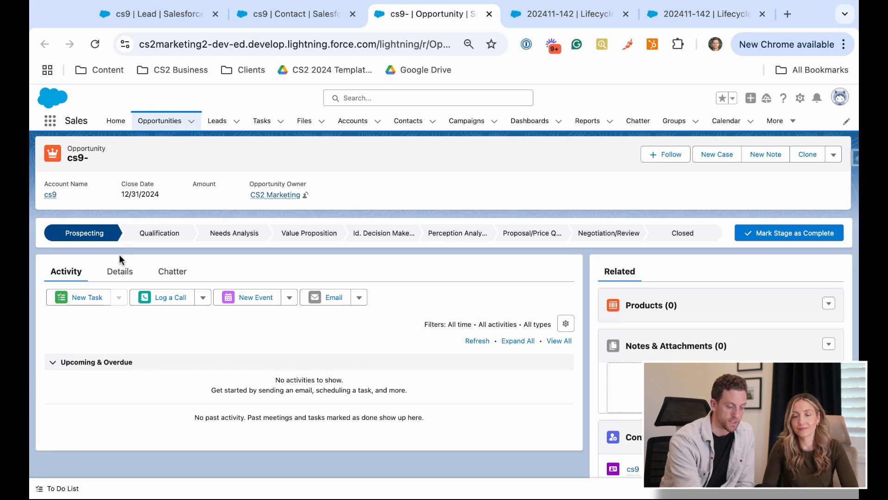
Set the opportunity's Stage to Closed Lost with the Lost Reason Lost to Competitor, and save the record
{"action": "left_click", "coordinate": [115, 271]}
{"action": "scroll", "coordinate": [272, 321], "scroll_direction": "down", "scroll_amount": 4}
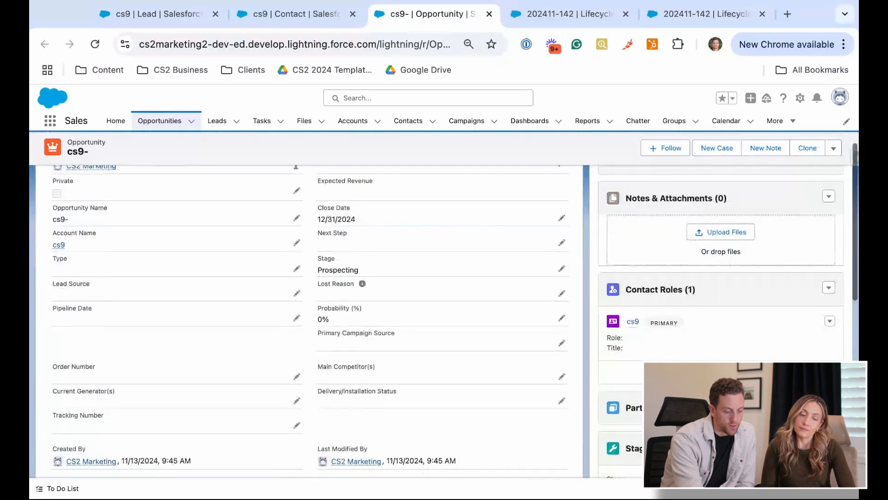
{"action": "left_click", "coordinate": [562, 269]}
{"action": "left_click", "coordinate": [554, 279]}
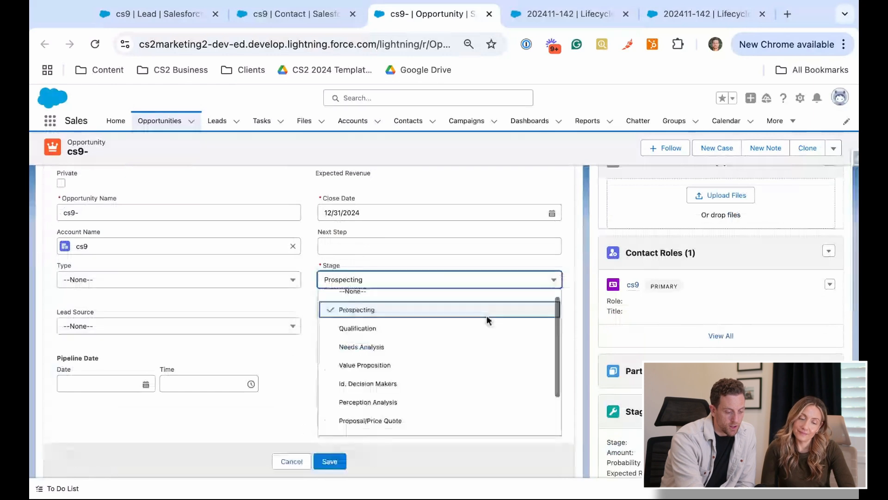
{"action": "left_click", "coordinate": [426, 423]}
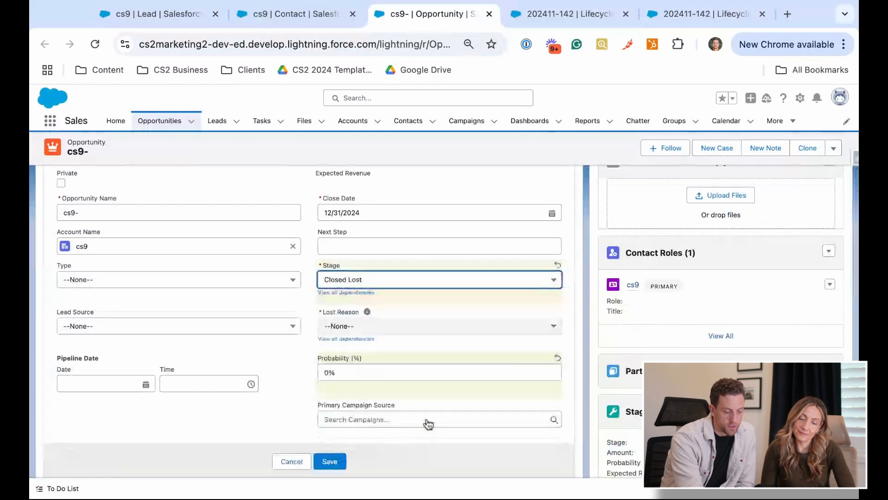
{"action": "left_click", "coordinate": [444, 326]}
{"action": "left_click", "coordinate": [437, 365]}
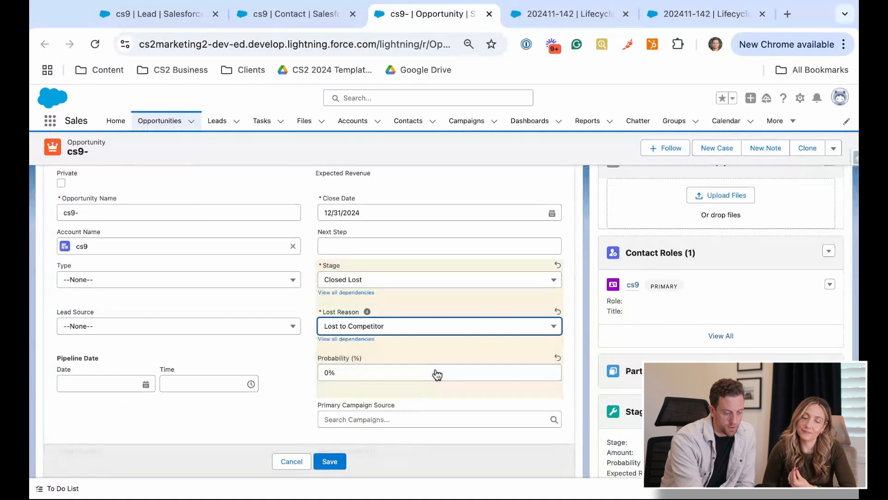
{"action": "left_click", "coordinate": [331, 461]}
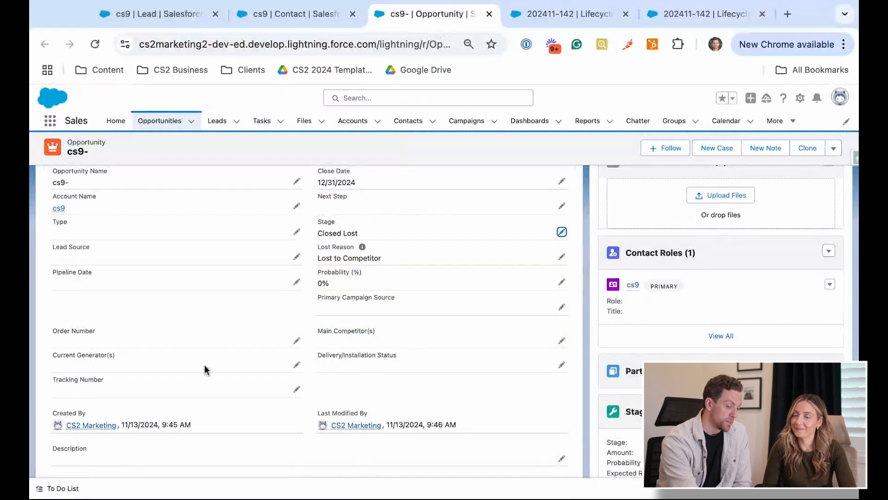
Return to the lifecycle record, look over its velocity and opportunity sections, and reload the page
{"action": "left_click", "coordinate": [555, 14]}
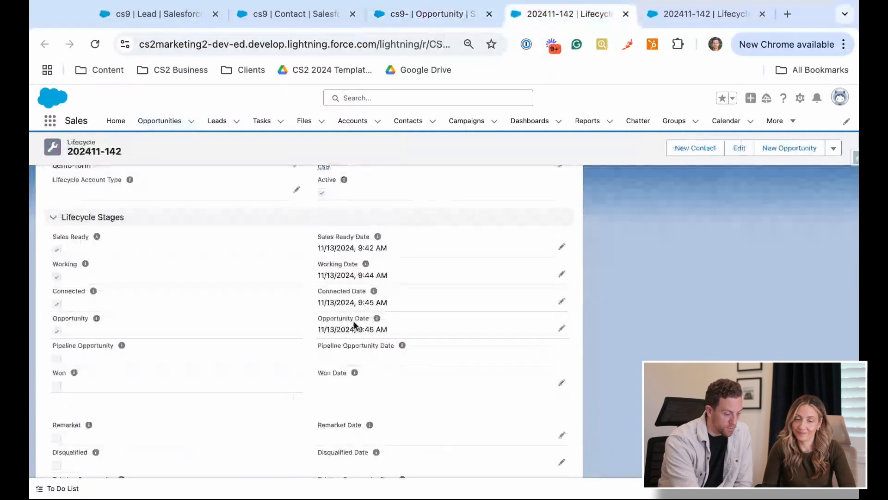
{"action": "scroll", "coordinate": [355, 325], "scroll_direction": "down", "scroll_amount": 8}
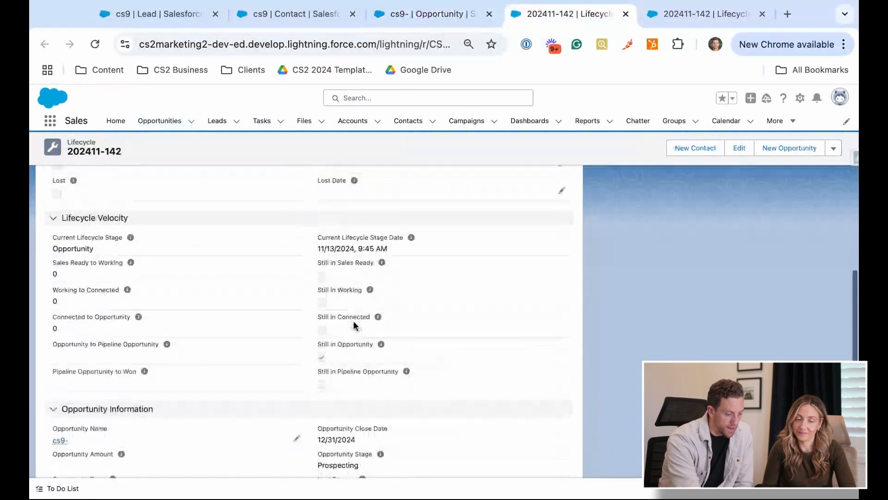
{"action": "scroll", "coordinate": [354, 325], "scroll_direction": "down", "scroll_amount": 3}
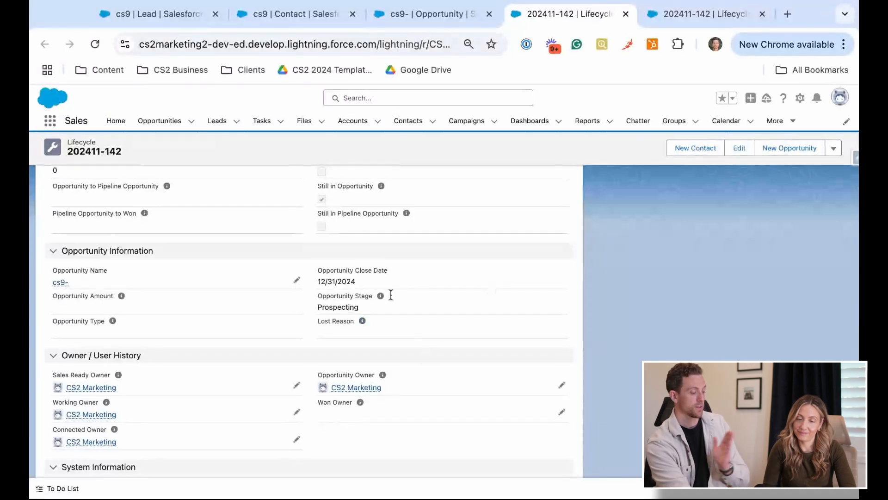
{"action": "left_click", "coordinate": [94, 44]}
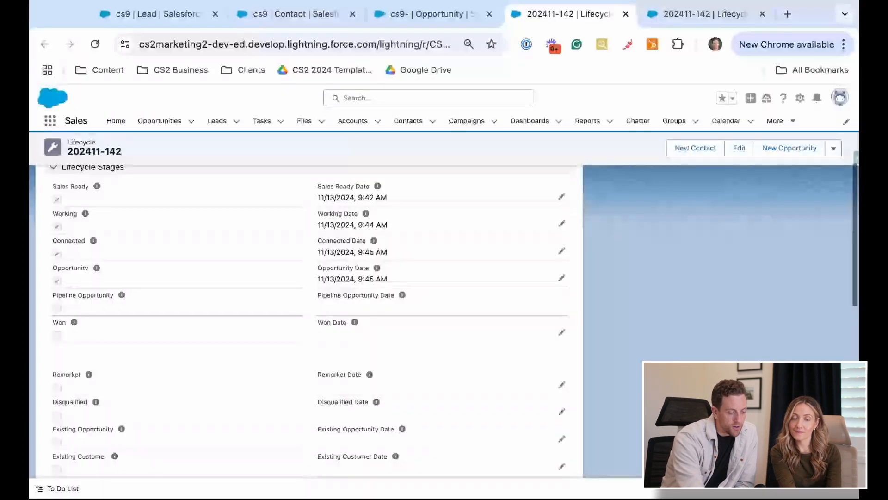
Examine the reloaded lifecycle record's status, Active flag, Lost stage and date, velocity fields, opportunity stage and Lost Reason
{"action": "scroll", "coordinate": [306, 320], "scroll_direction": "down", "scroll_amount": 3}
{"action": "scroll", "coordinate": [305, 320], "scroll_direction": "up", "scroll_amount": 8}
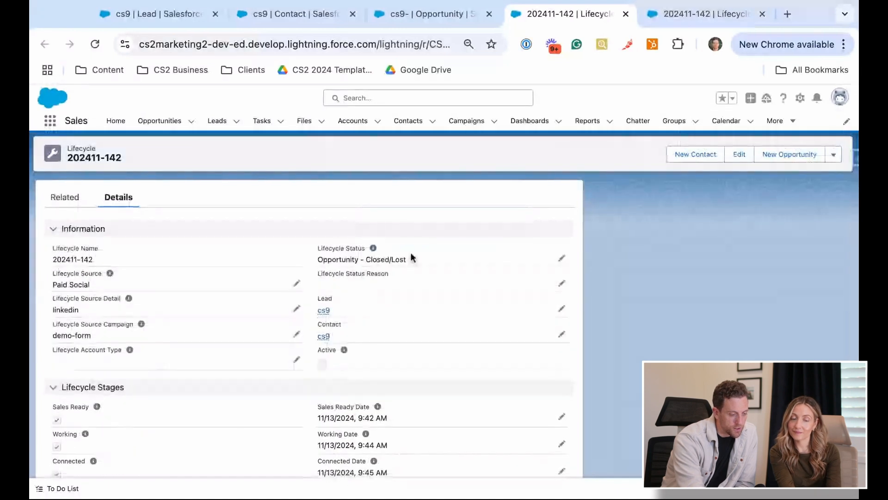
{"action": "mouse_move", "coordinate": [332, 349]}
{"action": "scroll", "coordinate": [331, 349], "scroll_direction": "down", "scroll_amount": 1}
{"action": "scroll", "coordinate": [332, 350], "scroll_direction": "down", "scroll_amount": 8}
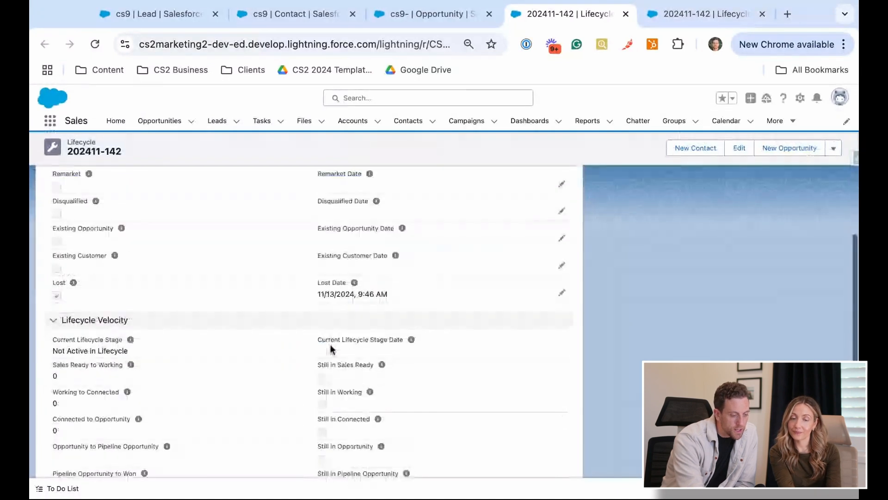
{"action": "scroll", "coordinate": [395, 298], "scroll_direction": "down", "scroll_amount": 2}
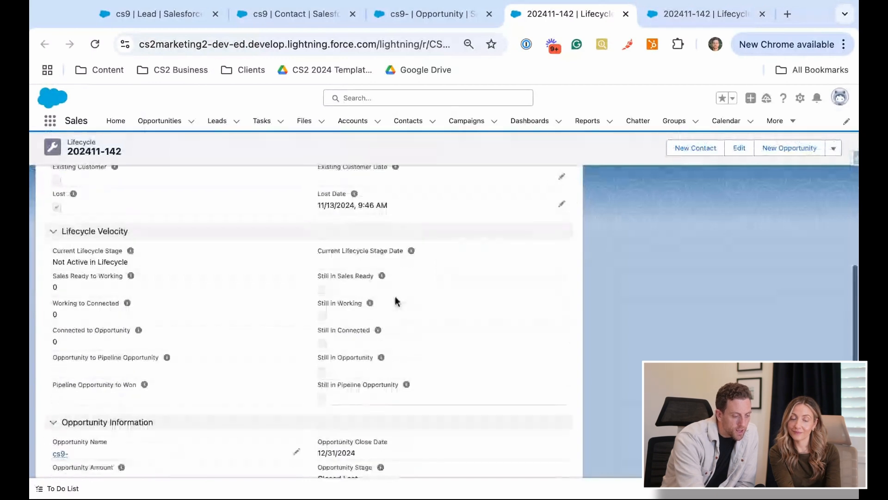
{"action": "scroll", "coordinate": [395, 297], "scroll_direction": "down", "scroll_amount": 3}
{"action": "scroll", "coordinate": [338, 305], "scroll_direction": "down", "scroll_amount": 1}
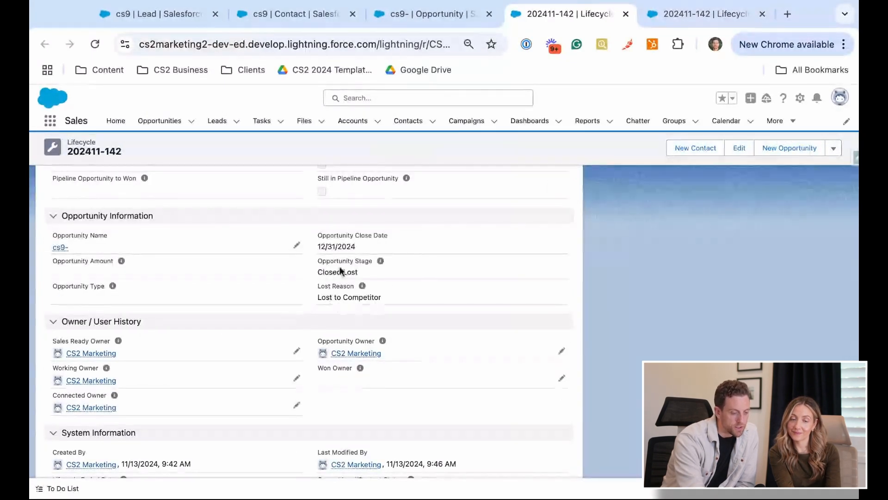
Reload the cs9 contact, check its Contact Status and Status Reason in the details, and return to the lifecycle record
{"action": "left_click", "coordinate": [296, 14]}
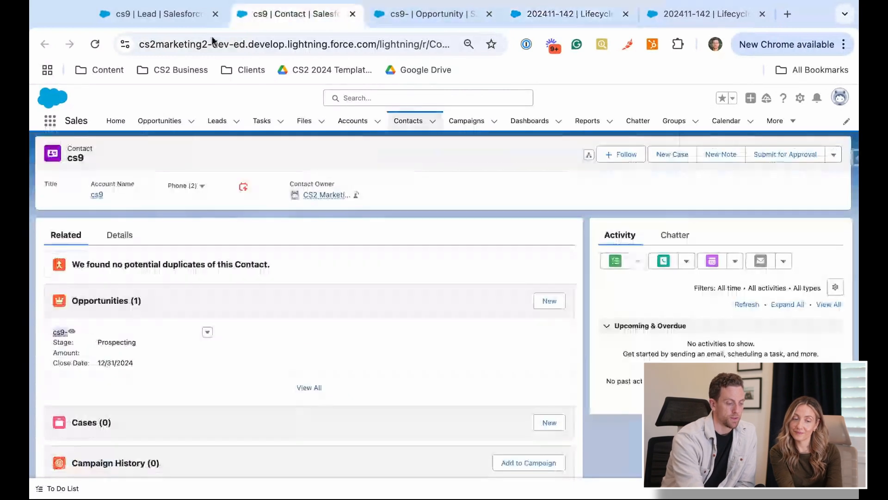
{"action": "key", "text": "super+r"}
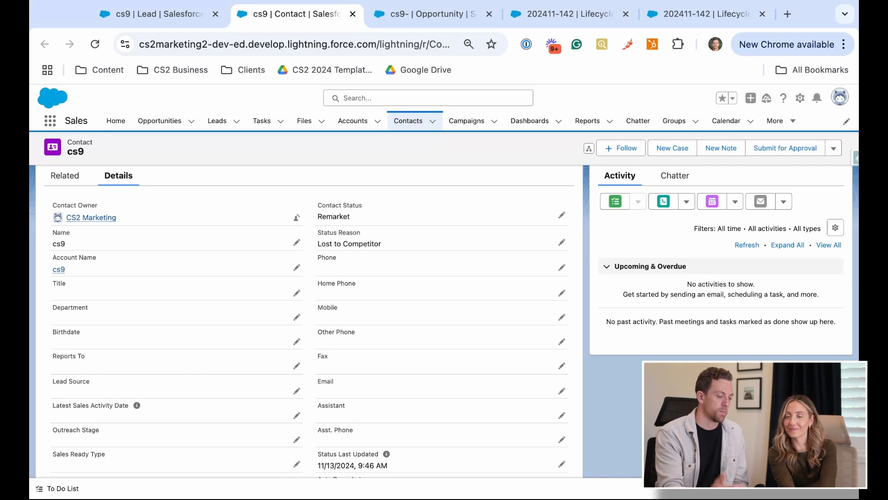
{"action": "left_click", "coordinate": [562, 14]}
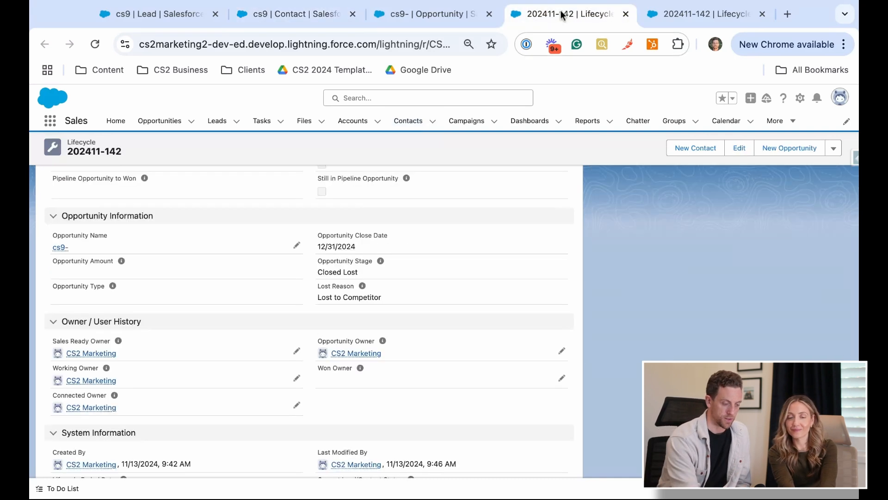
Move the contact's browser tab beside the lifecycle record's, check the lifecycle's system information, and close the duplicate lifecycle tab
{"action": "left_click_drag", "start_coordinate": [325, 15], "coordinate": [424, 15]}
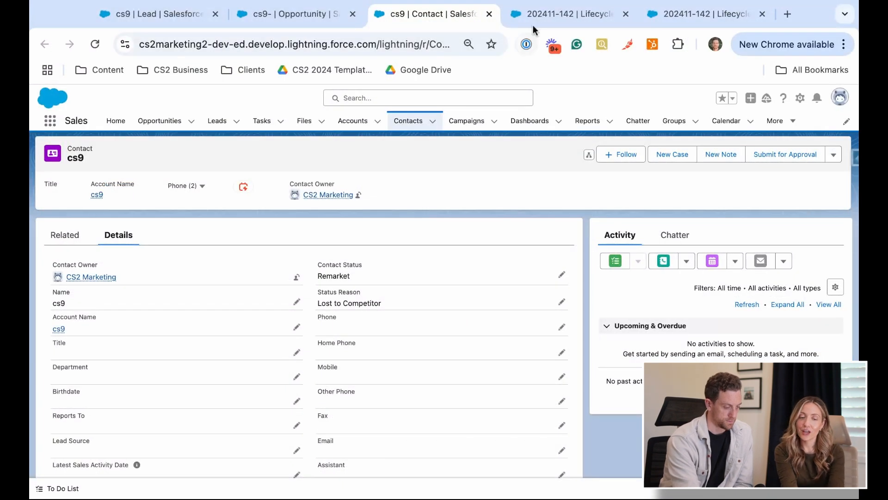
{"action": "left_click", "coordinate": [543, 13]}
{"action": "scroll", "coordinate": [443, 303], "scroll_direction": "down", "scroll_amount": 1}
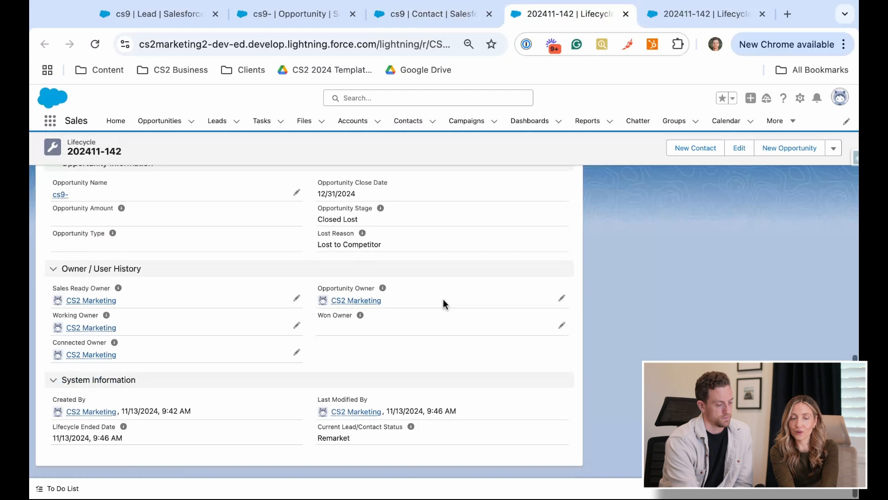
{"action": "scroll", "coordinate": [416, 324], "scroll_direction": "up", "scroll_amount": 1}
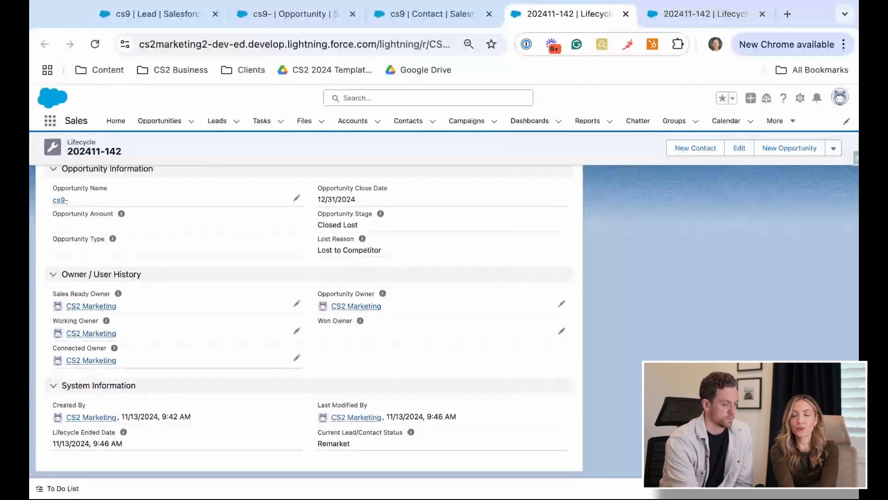
{"action": "left_click", "coordinate": [761, 14]}
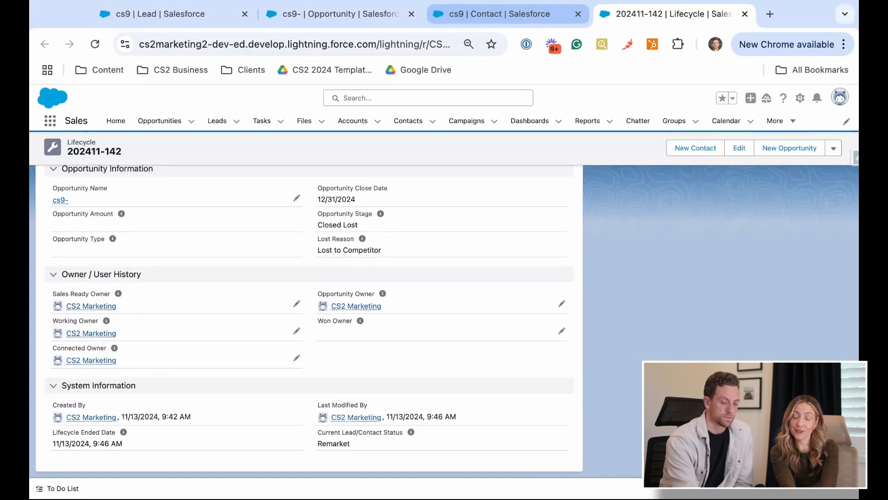
Compare the cs9 contact's status fields with the lifecycle record's status, linked lead and contact, stage dates, and opportunity information
{"action": "left_click", "coordinate": [500, 14]}
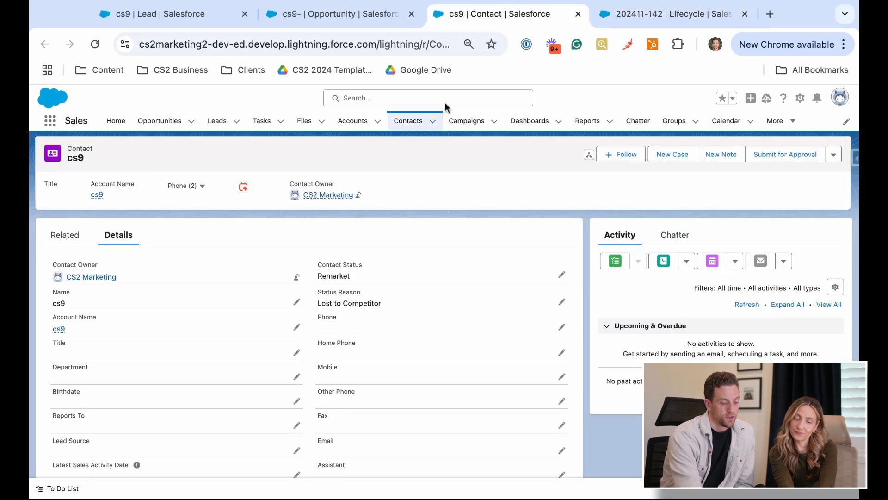
{"action": "left_click", "coordinate": [643, 18]}
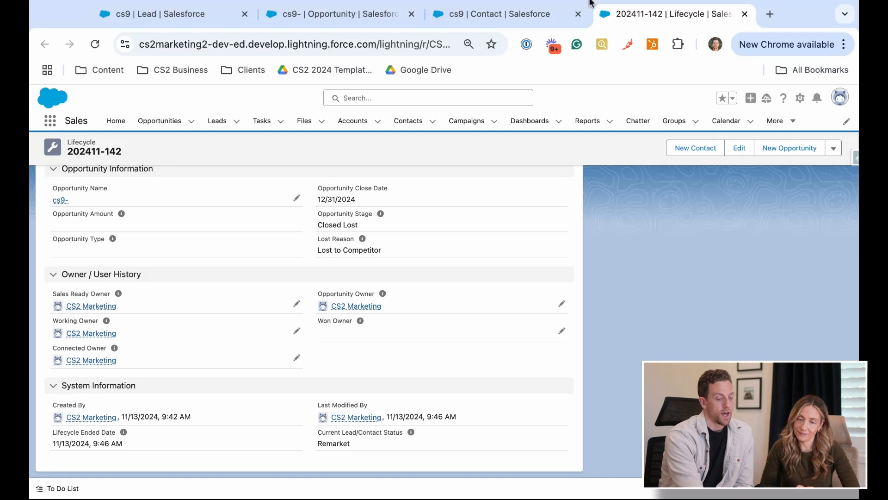
{"action": "left_click", "coordinate": [511, 15]}
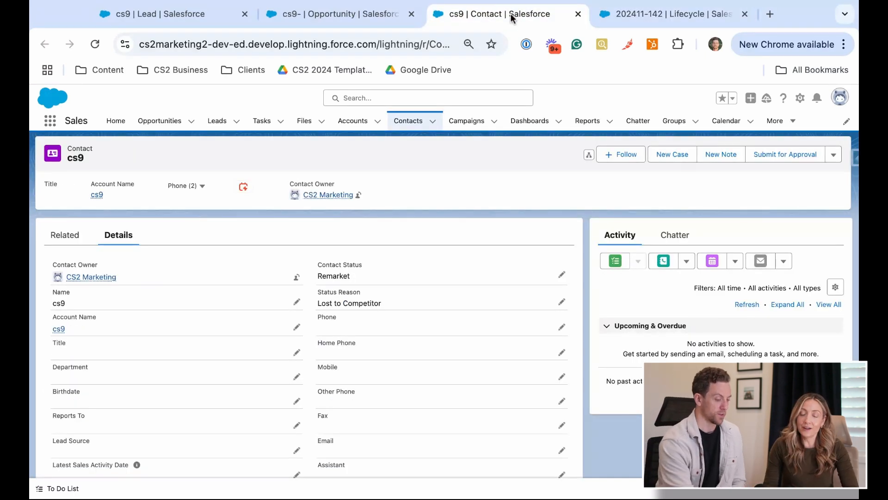
{"action": "left_click", "coordinate": [648, 13]}
{"action": "scroll", "coordinate": [415, 301], "scroll_direction": "up", "scroll_amount": 15}
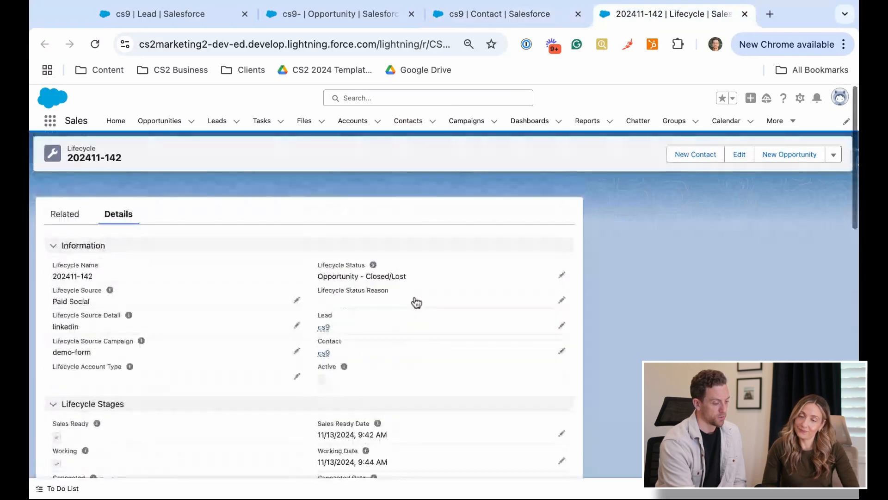
{"action": "mouse_move", "coordinate": [324, 336]}
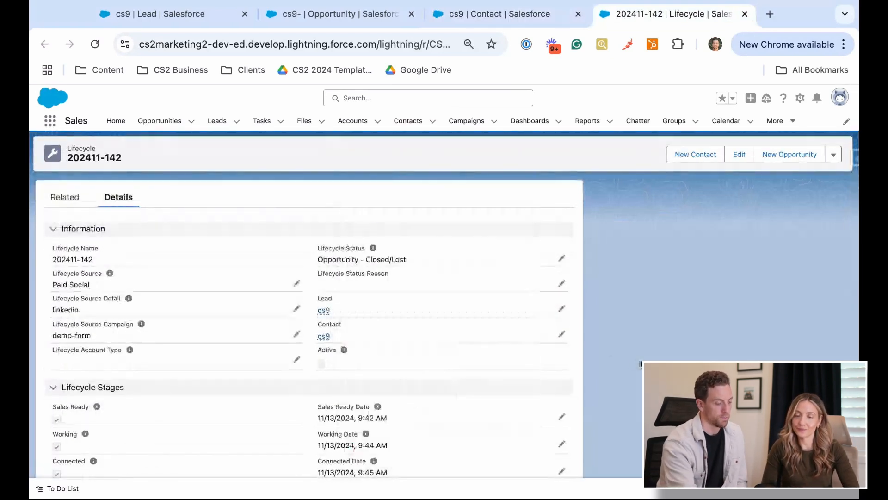
{"action": "scroll", "coordinate": [641, 363], "scroll_direction": "down", "scroll_amount": 15}
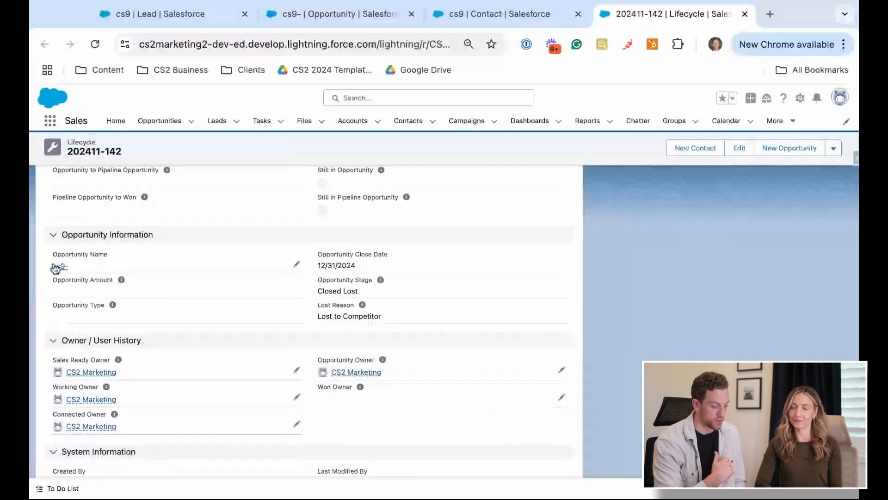
{"action": "scroll", "coordinate": [55, 268], "scroll_direction": "up", "scroll_amount": 15}
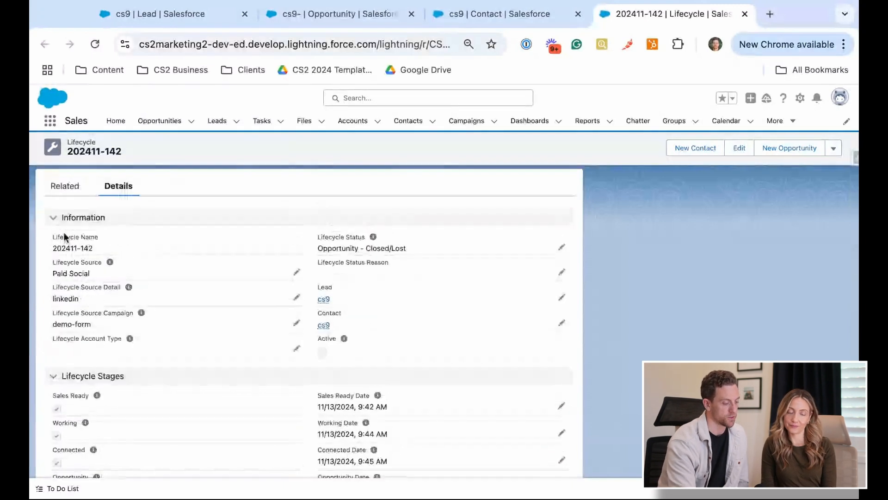
{"action": "scroll", "coordinate": [154, 373], "scroll_direction": "down", "scroll_amount": 5}
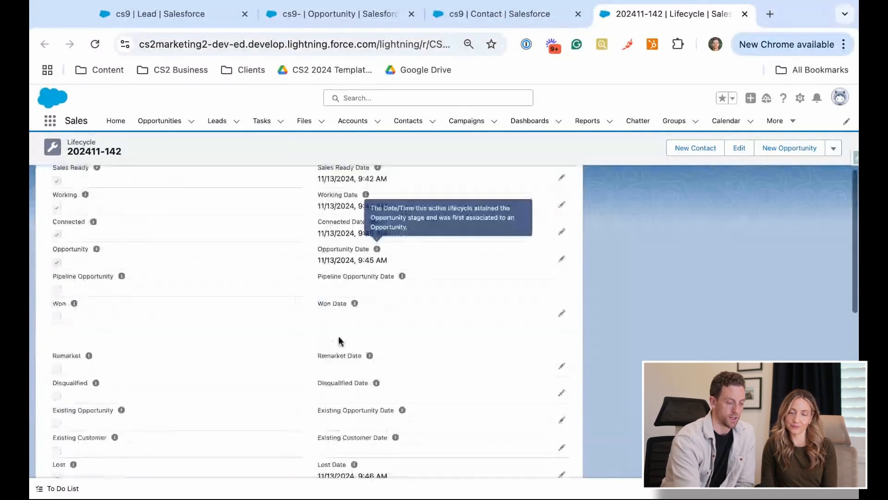
Open the cs9 contact's details for editing and set Lead Source (Latest) to Event
{"action": "left_click", "coordinate": [494, 17]}
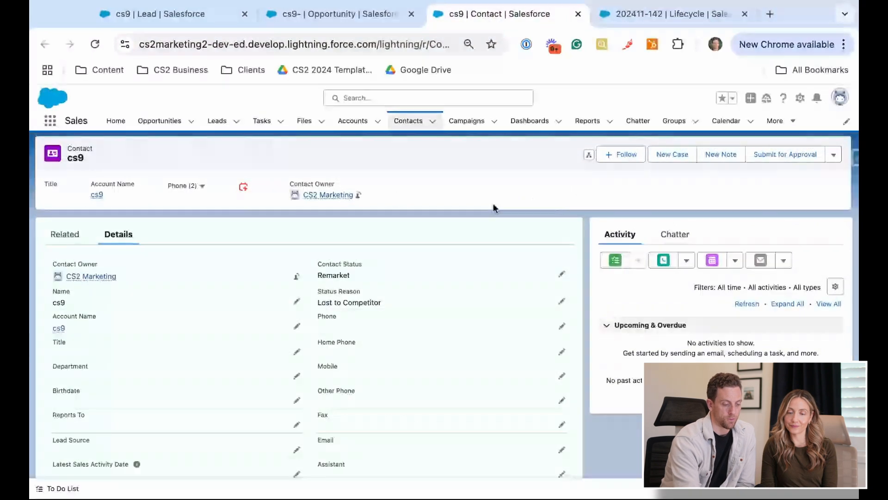
{"action": "scroll", "coordinate": [493, 206], "scroll_direction": "down", "scroll_amount": 2}
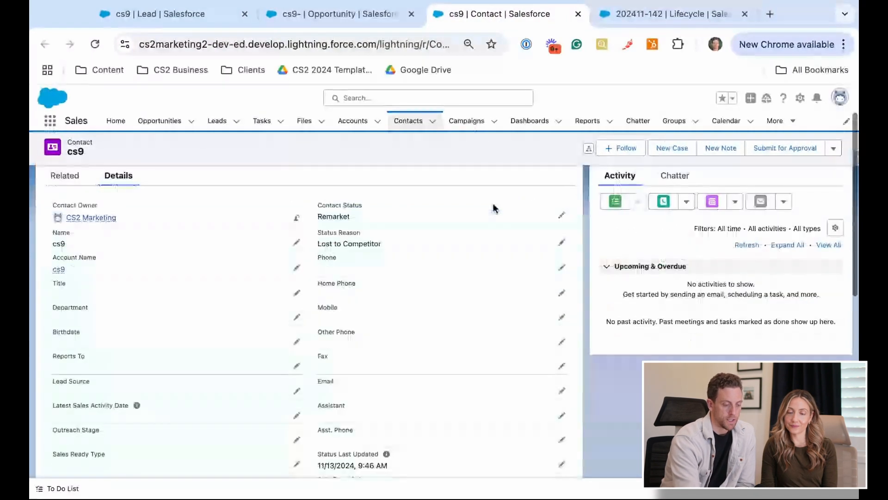
{"action": "scroll", "coordinate": [551, 224], "scroll_direction": "up", "scroll_amount": 1}
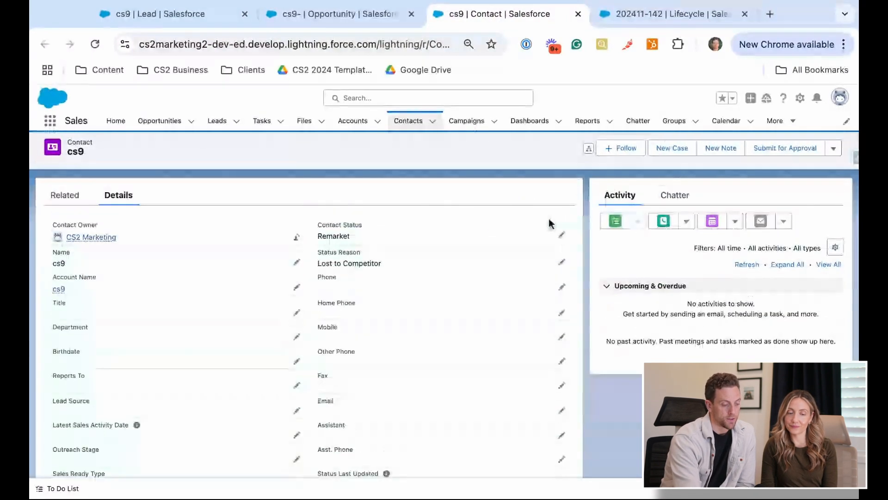
{"action": "scroll", "coordinate": [564, 236], "scroll_direction": "up", "scroll_amount": 2}
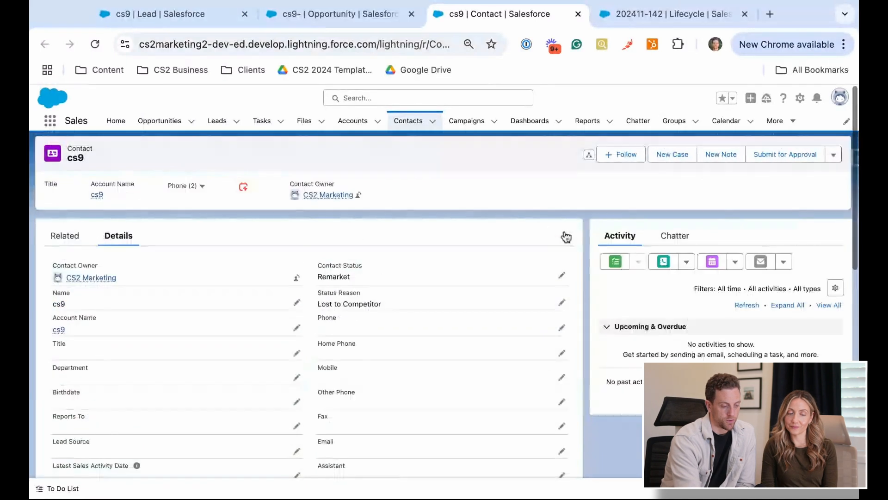
{"action": "left_click", "coordinate": [562, 276]}
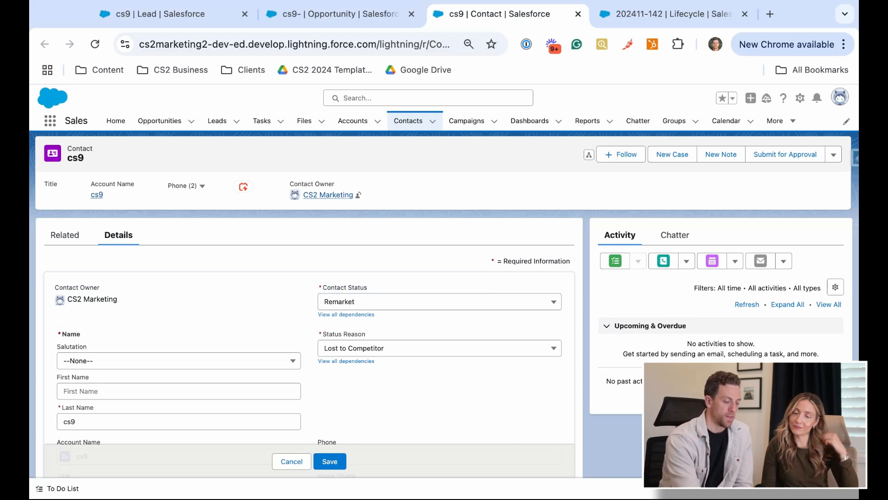
{"action": "left_click", "coordinate": [426, 302]}
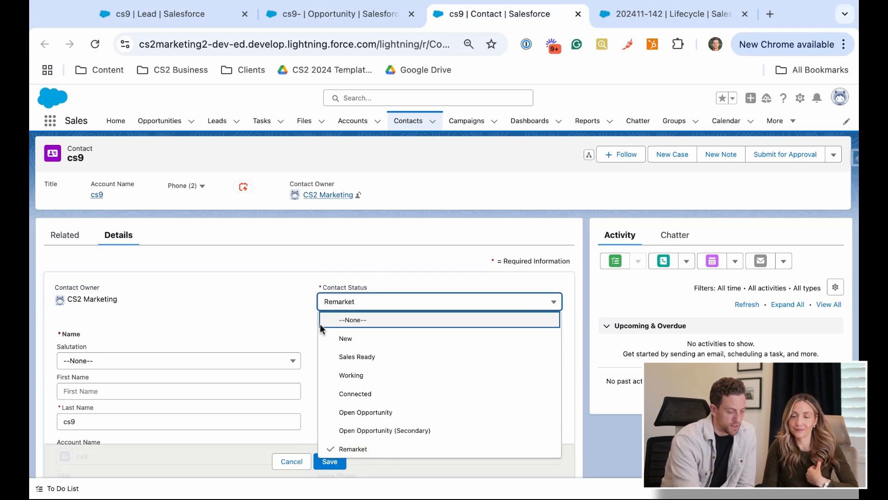
{"action": "scroll", "coordinate": [268, 305], "scroll_direction": "down", "scroll_amount": 15}
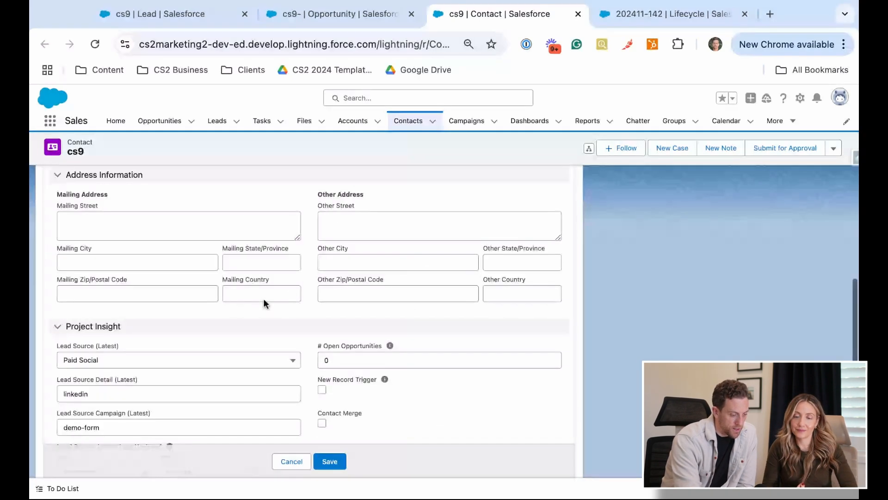
{"action": "scroll", "coordinate": [264, 304], "scroll_direction": "down", "scroll_amount": 3}
{"action": "left_click", "coordinate": [203, 250]}
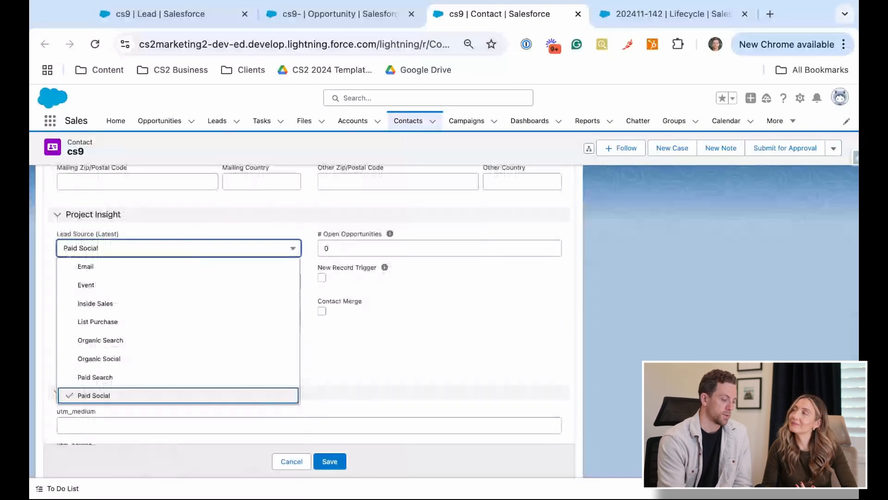
{"action": "left_click", "coordinate": [173, 285]}
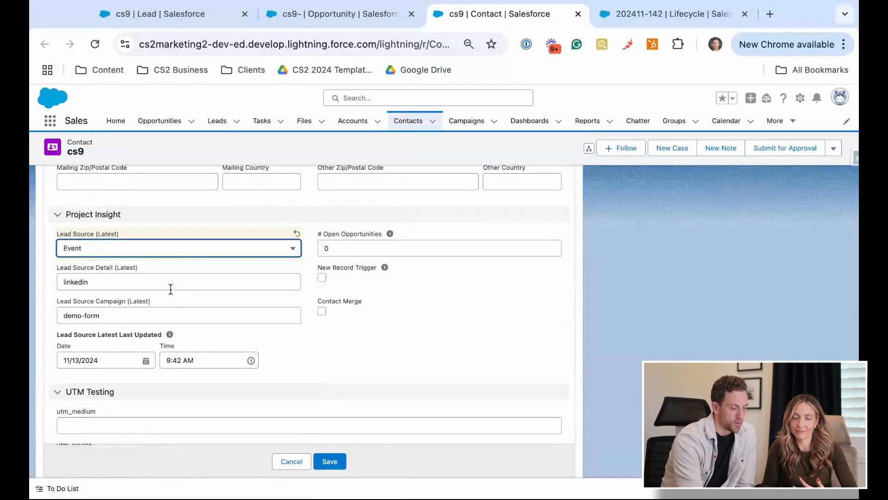
Set the contact's Lead Source Detail (Latest) to tradeshow and Lead Source Campaign (Latest) to xyz-tradeshow
{"action": "left_click", "coordinate": [172, 282]}
{"action": "double_click", "coordinate": [171, 282]}
{"action": "type", "text": "tradeshow"}
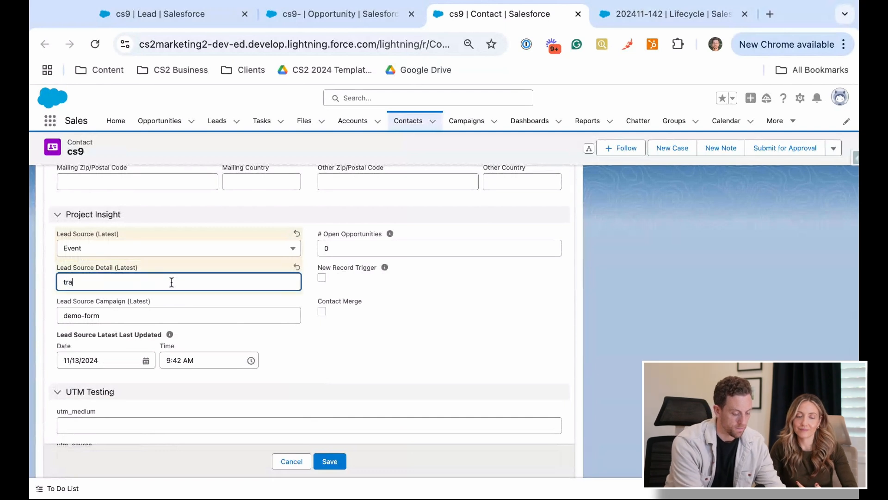
{"action": "triple_click", "coordinate": [130, 316]}
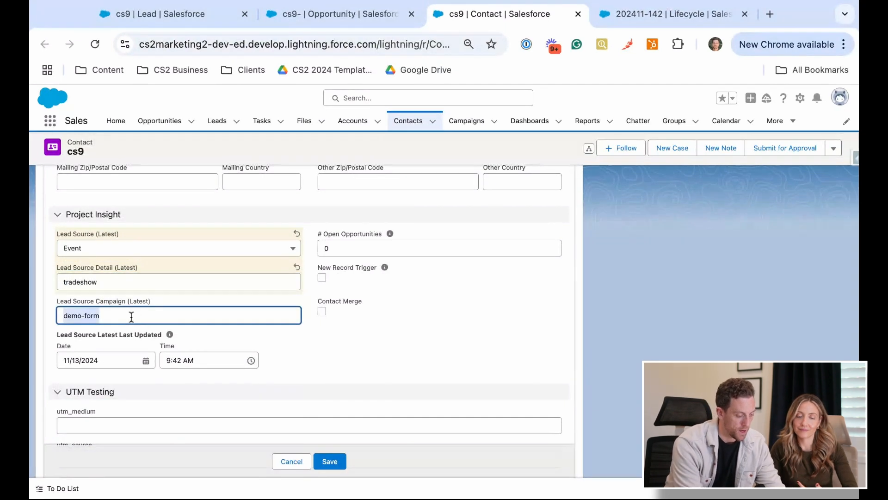
{"action": "type", "text": "x"}
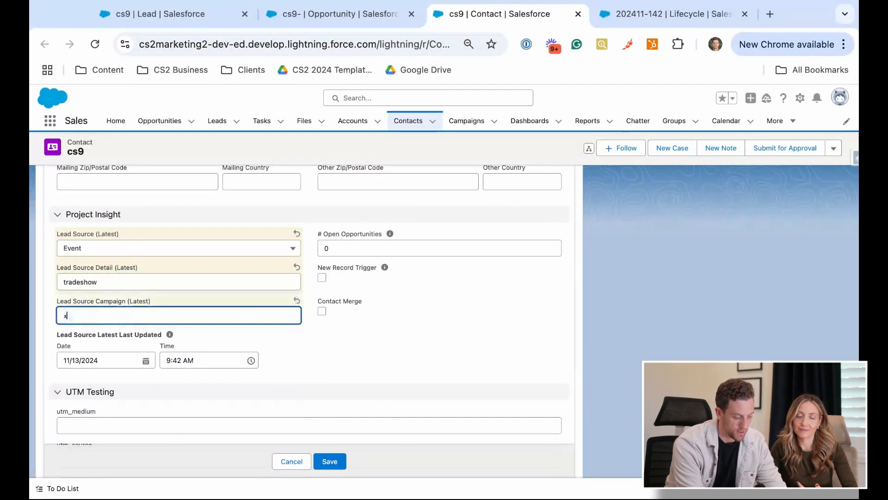
{"action": "type", "text": "yz-tradeshow"}
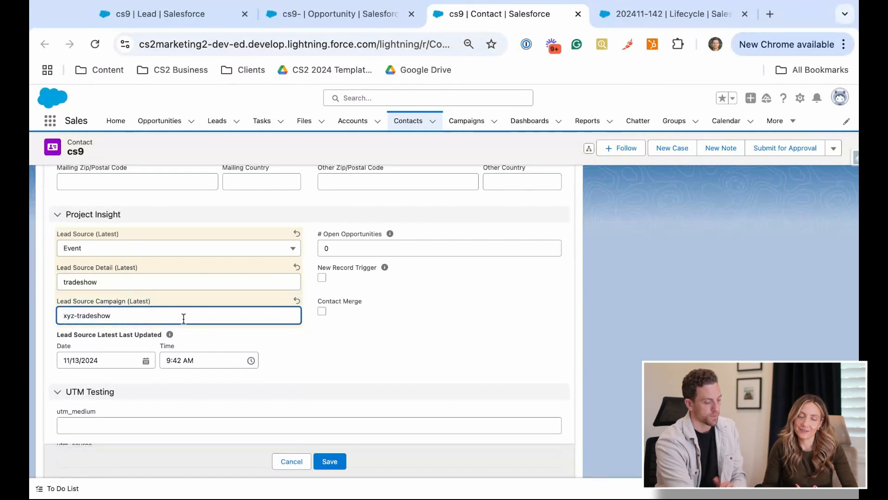
{"action": "left_click", "coordinate": [350, 373]}
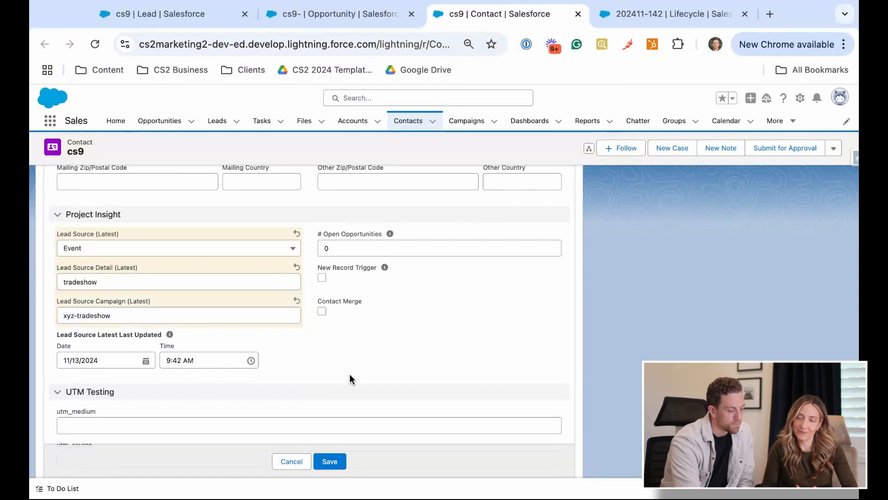
Set the cs9 contact's Contact Status to Sales Ready and save the record
{"action": "scroll", "coordinate": [350, 374], "scroll_direction": "up", "scroll_amount": 1}
{"action": "scroll", "coordinate": [350, 374], "scroll_direction": "up", "scroll_amount": 15}
{"action": "scroll", "coordinate": [350, 373], "scroll_direction": "down", "scroll_amount": 3}
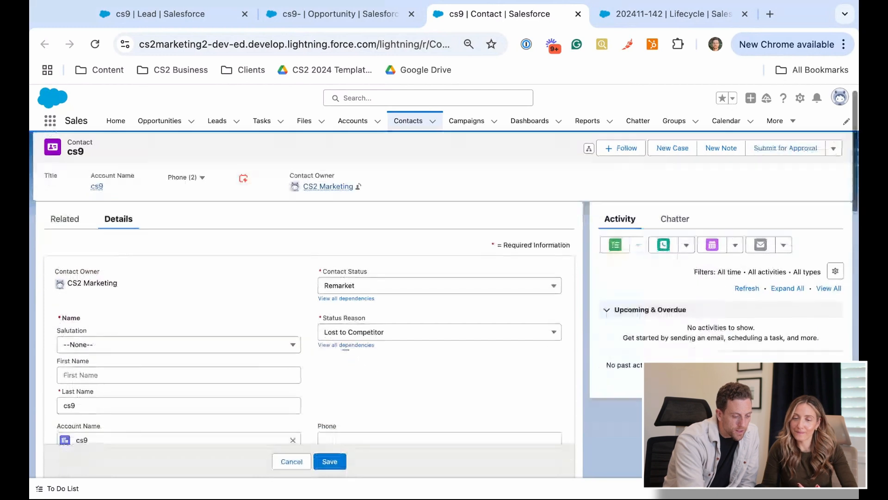
{"action": "scroll", "coordinate": [442, 274], "scroll_direction": "up", "scroll_amount": 1}
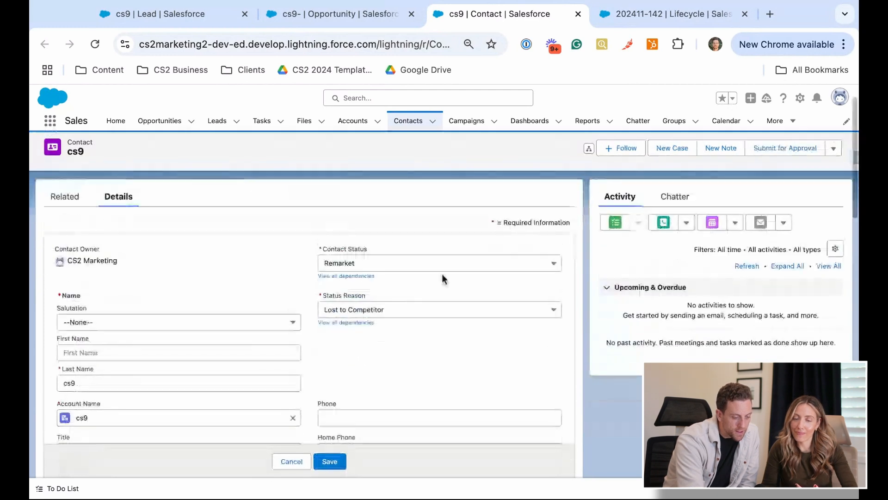
{"action": "left_click", "coordinate": [451, 264]}
{"action": "left_click", "coordinate": [365, 317]}
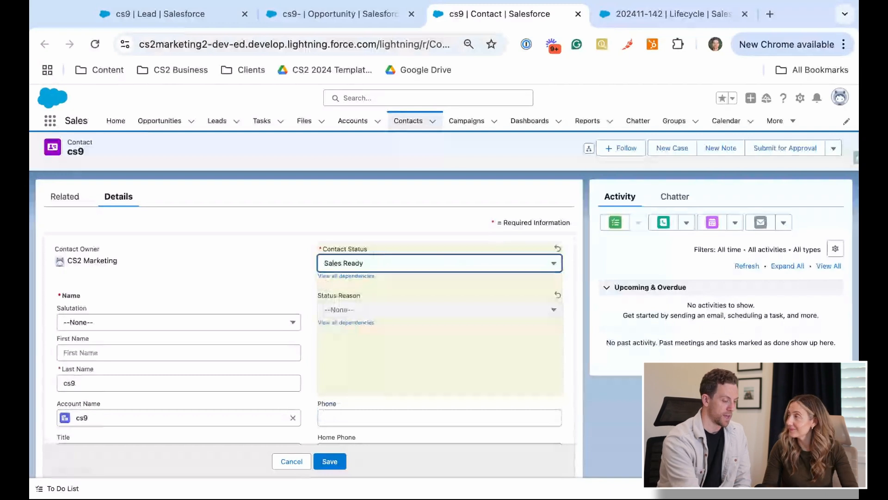
{"action": "scroll", "coordinate": [284, 292], "scroll_direction": "down", "scroll_amount": 1}
{"action": "scroll", "coordinate": [444, 284], "scroll_direction": "down", "scroll_amount": 1}
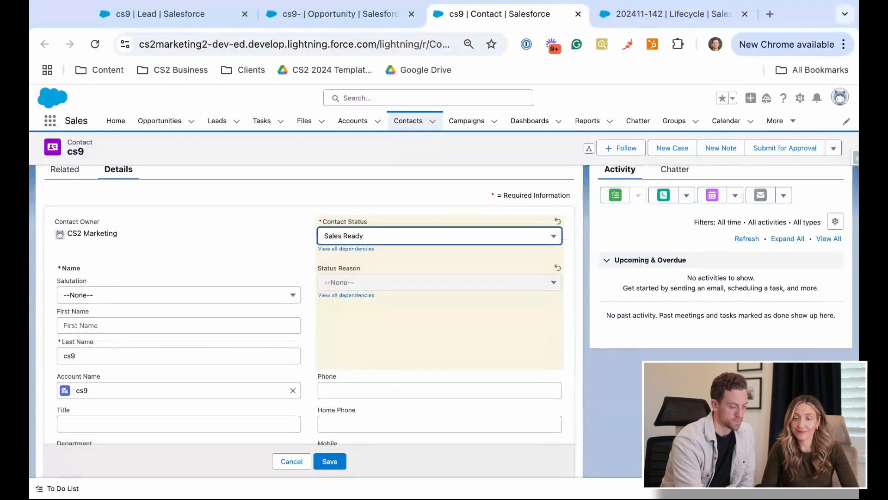
{"action": "left_click", "coordinate": [332, 462]}
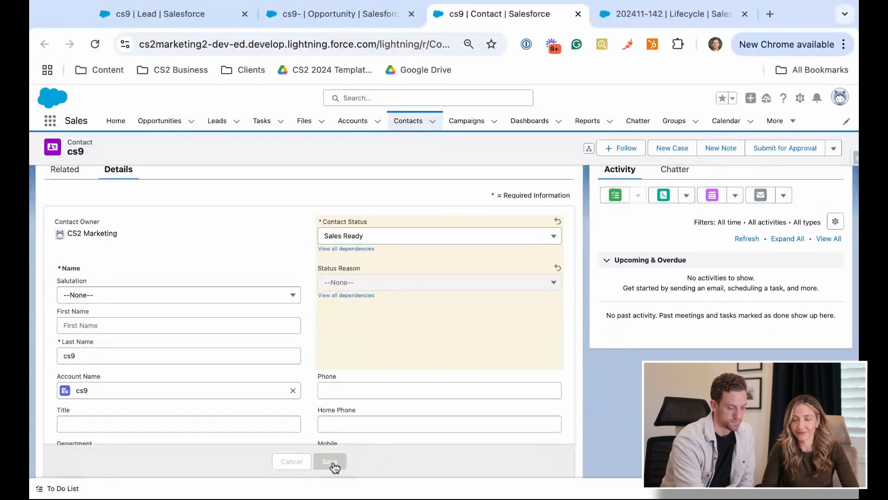
Review the cs9 contact's related opportunities, lifecycle records and contact history
{"action": "left_click", "coordinate": [65, 237]}
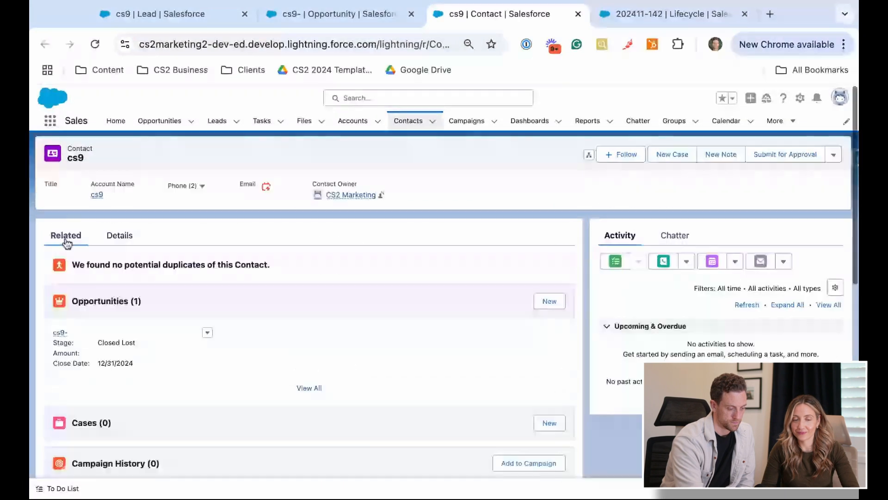
{"action": "scroll", "coordinate": [66, 240], "scroll_direction": "down", "scroll_amount": 5}
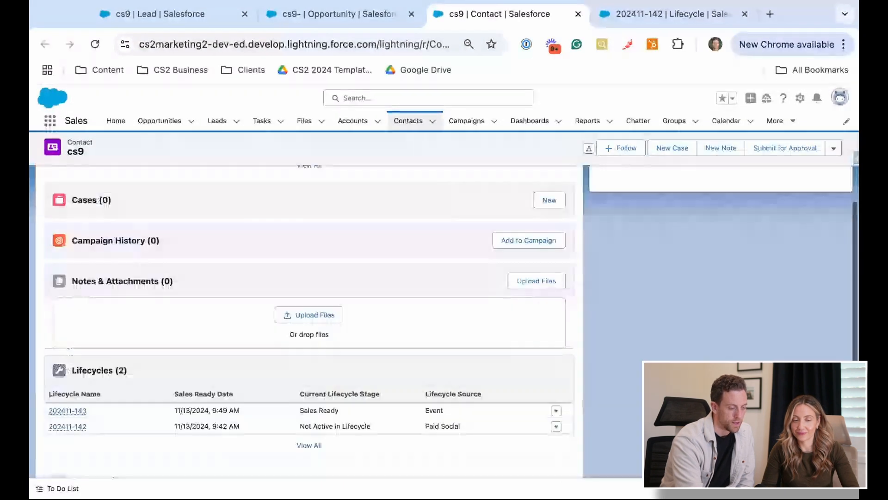
{"action": "scroll", "coordinate": [194, 198], "scroll_direction": "up", "scroll_amount": 5}
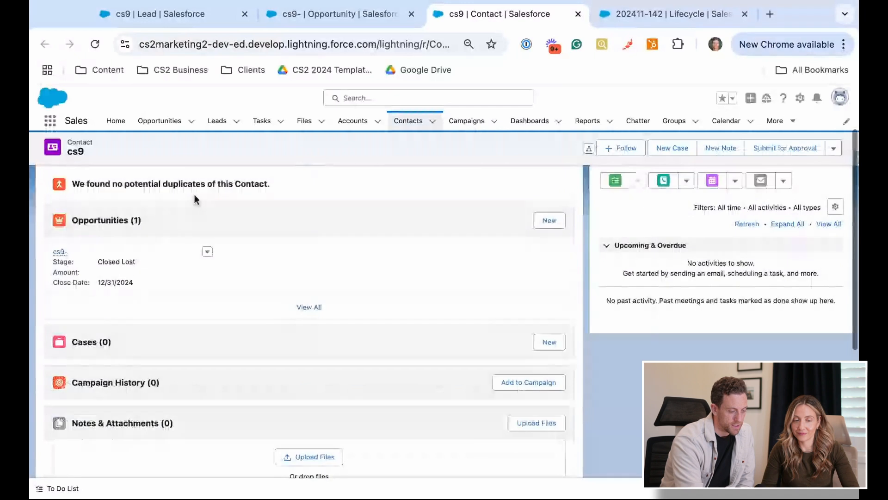
{"action": "scroll", "coordinate": [195, 198], "scroll_direction": "down", "scroll_amount": 10}
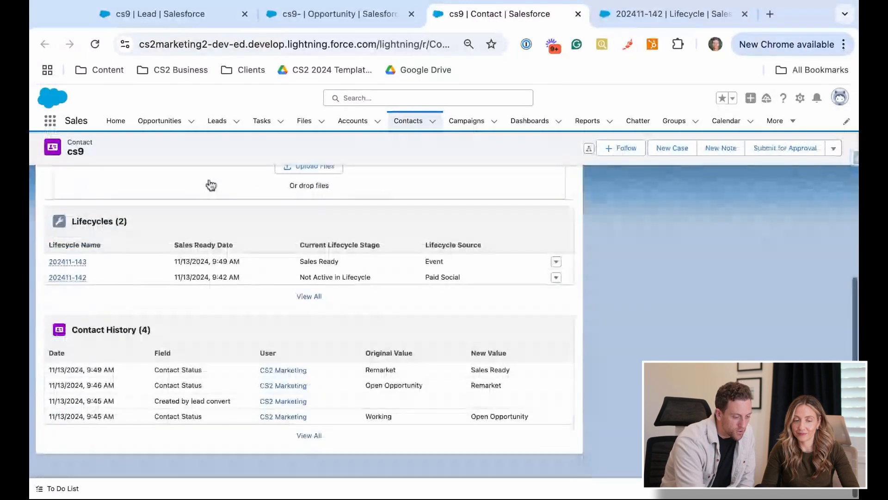
{"action": "scroll", "coordinate": [273, 385], "scroll_direction": "up", "scroll_amount": 2}
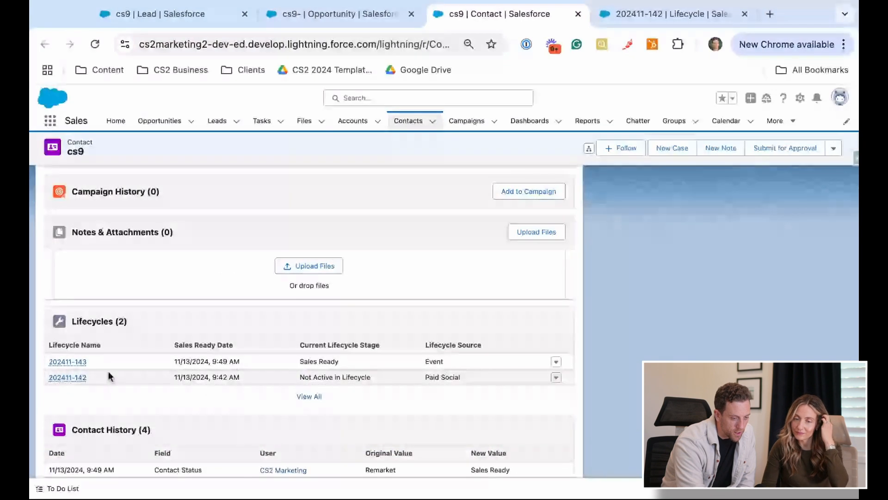
Reload lifecycle record 202411-142 and check its opportunity information, owner history and system information
{"action": "left_click", "coordinate": [629, 14]}
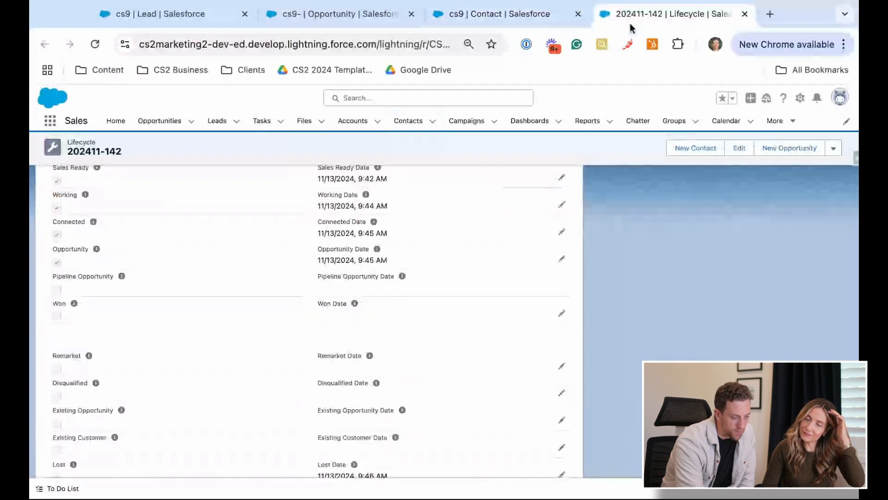
{"action": "left_click", "coordinate": [101, 45]}
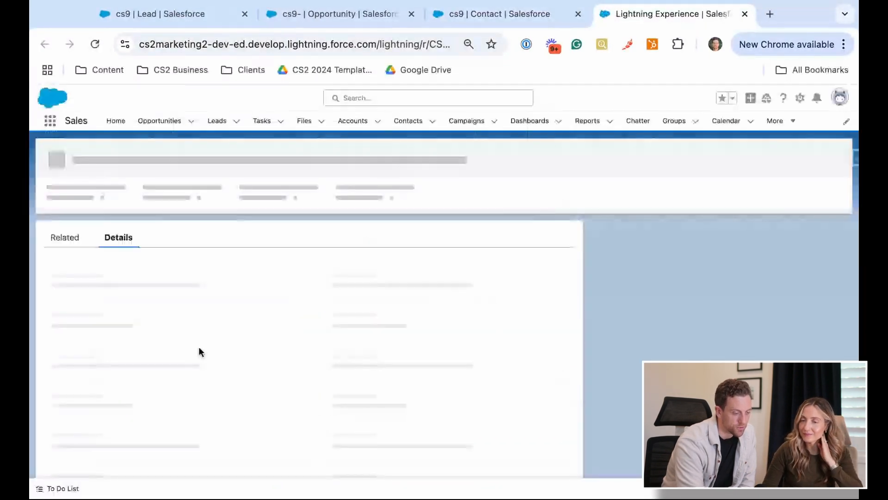
{"action": "scroll", "coordinate": [199, 347], "scroll_direction": "down", "scroll_amount": 15}
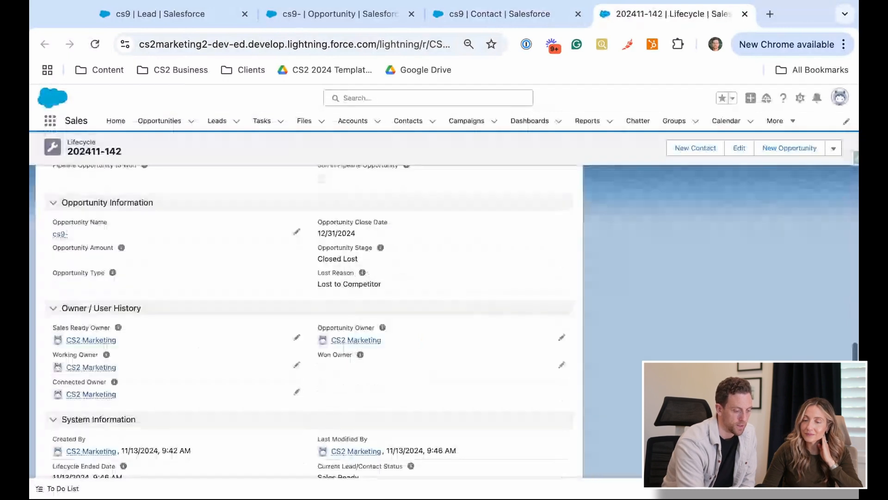
Open lifecycle record 202411-143 from the cs9 contact in a separate browser tab and review its source fields and stage dates
{"action": "key", "text": "ctrl+shift+Tab"}
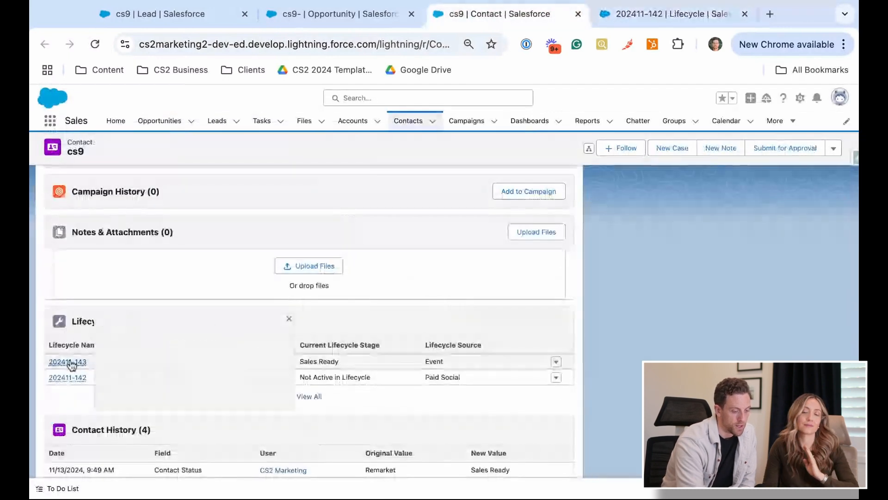
{"action": "middle_click", "coordinate": [71, 363]}
{"action": "left_click", "coordinate": [546, 16]}
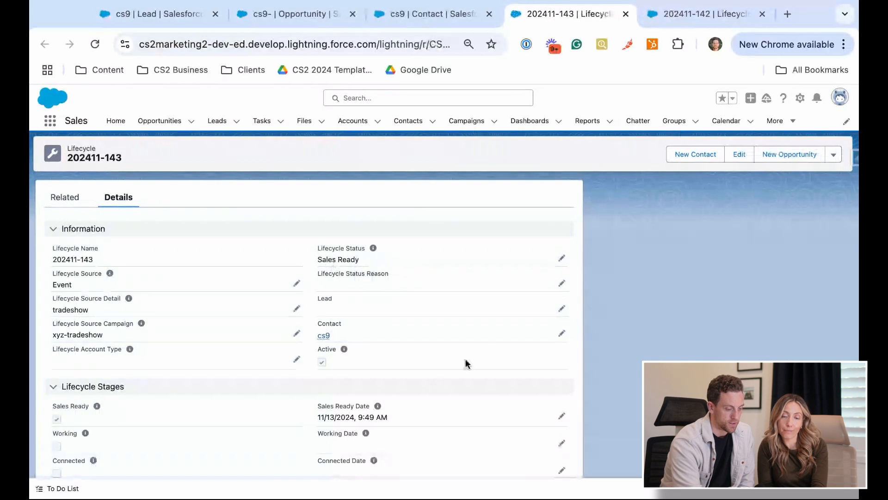
{"action": "scroll", "coordinate": [377, 358], "scroll_direction": "down", "scroll_amount": 2}
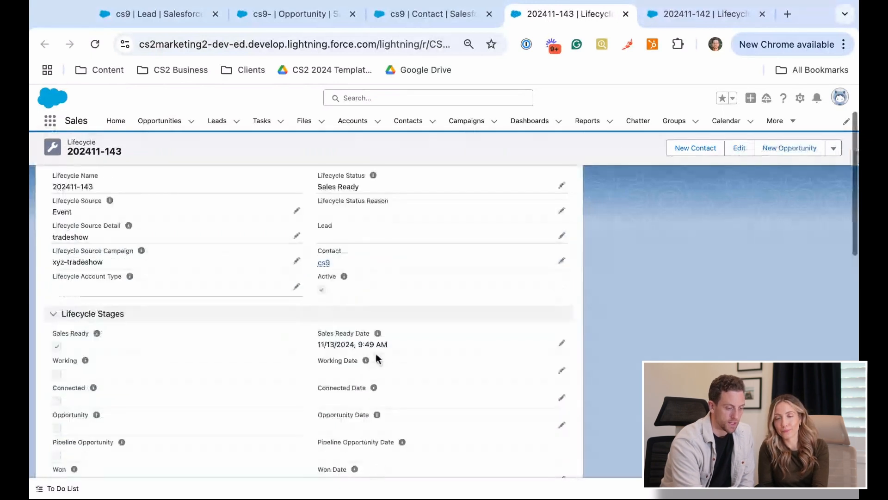
Set the cs9 contact's Contact Status to Working and save the record
{"action": "left_click", "coordinate": [452, 13]}
{"action": "scroll", "coordinate": [370, 299], "scroll_direction": "up", "scroll_amount": 1}
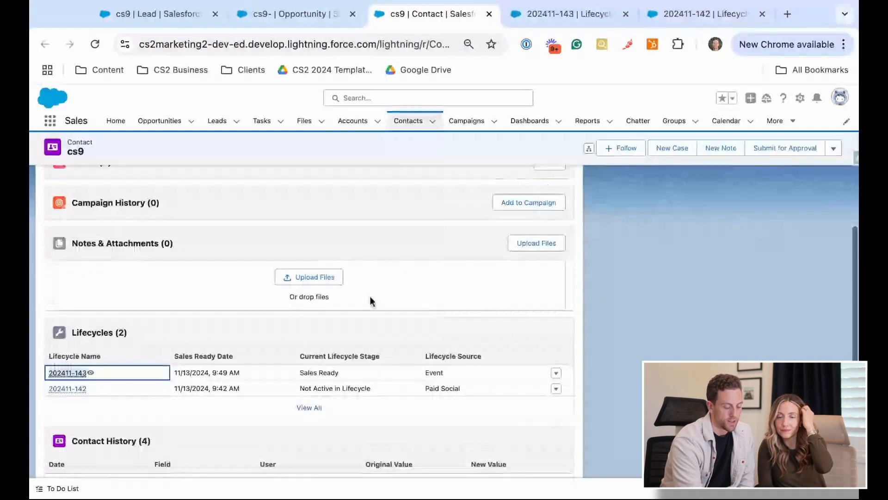
{"action": "scroll", "coordinate": [370, 298], "scroll_direction": "up", "scroll_amount": 6}
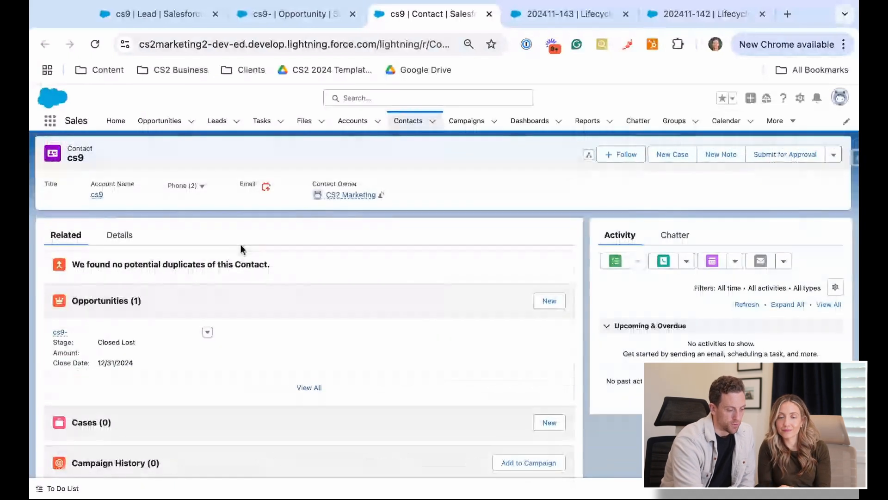
{"action": "left_click", "coordinate": [119, 235]}
{"action": "scroll", "coordinate": [320, 331], "scroll_direction": "down", "scroll_amount": 1}
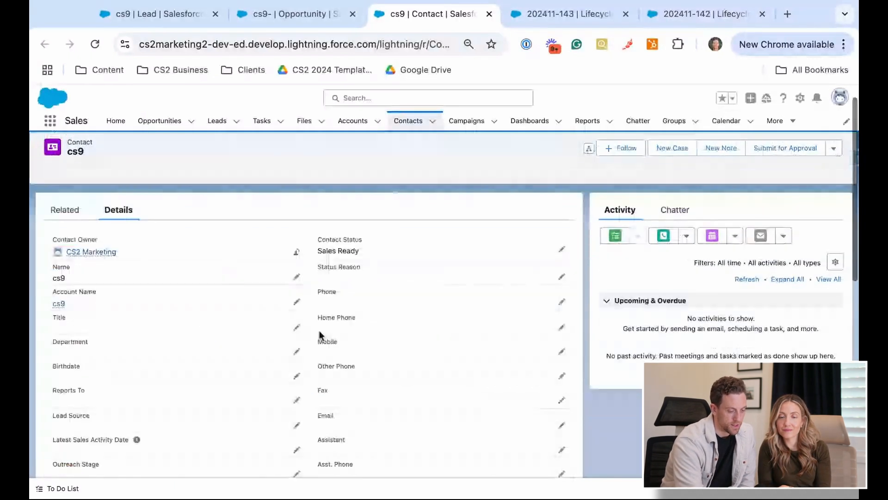
{"action": "left_click", "coordinate": [561, 248]}
{"action": "left_click", "coordinate": [516, 277]}
{"action": "left_click", "coordinate": [408, 351]}
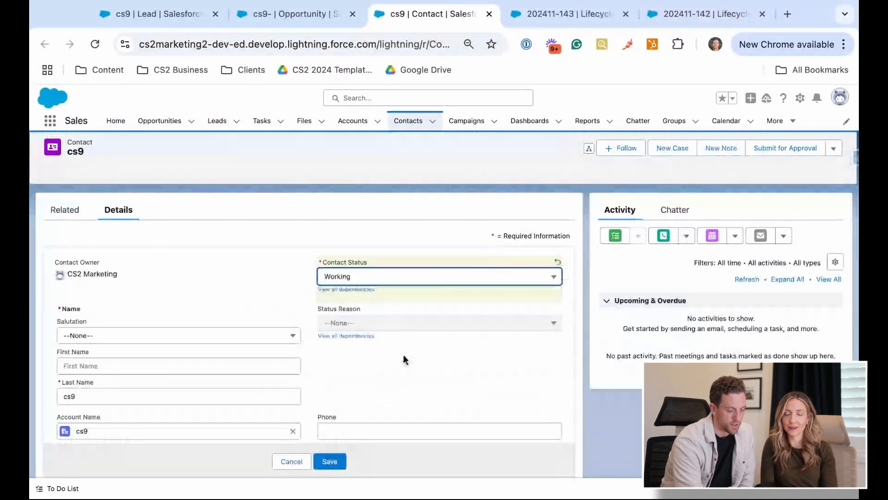
{"action": "left_click", "coordinate": [334, 468]}
Reload lifecycle record 202411-143 and check its lifecycle status and working stage date
{"action": "left_click", "coordinate": [566, 14]}
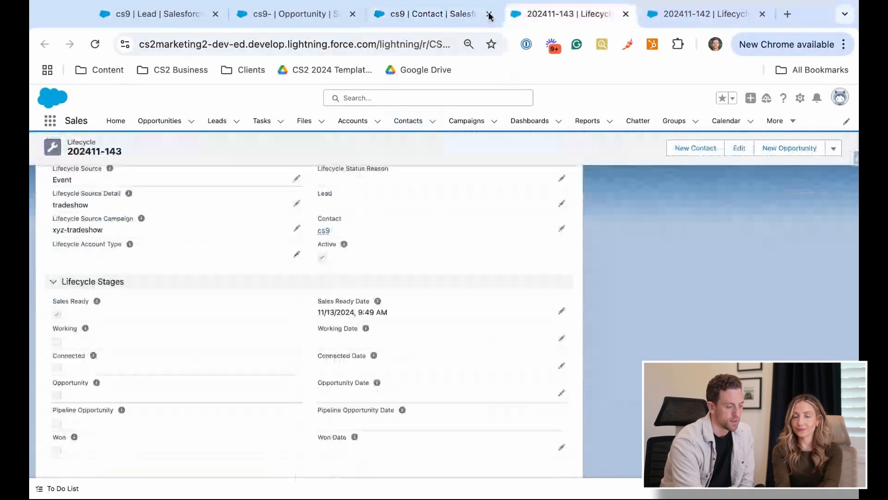
{"action": "left_click", "coordinate": [95, 44]}
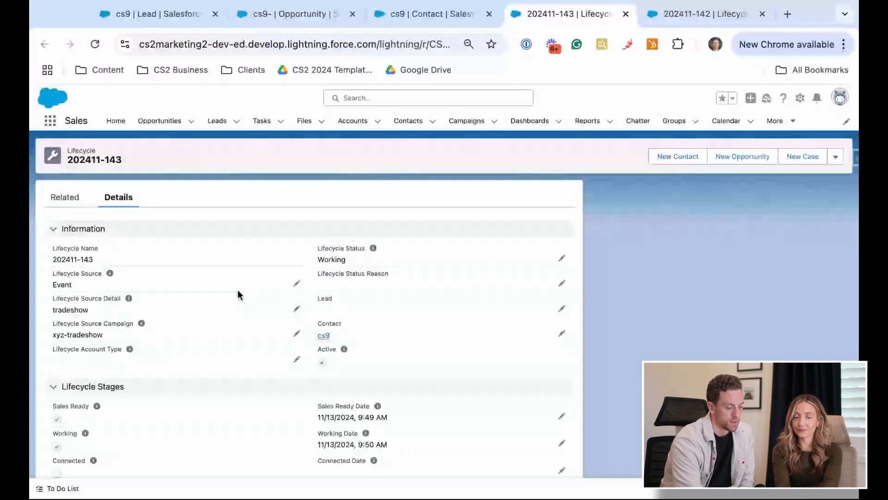
{"action": "scroll", "coordinate": [237, 291], "scroll_direction": "down", "scroll_amount": 4}
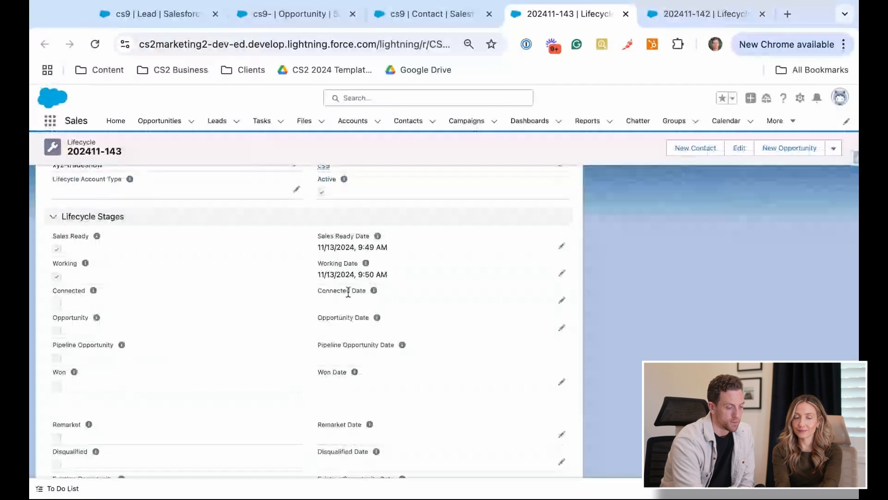
Start a new opportunity from the cs9 contact, named "new opp", with the stage Value Proposition
{"action": "left_click", "coordinate": [440, 19]}
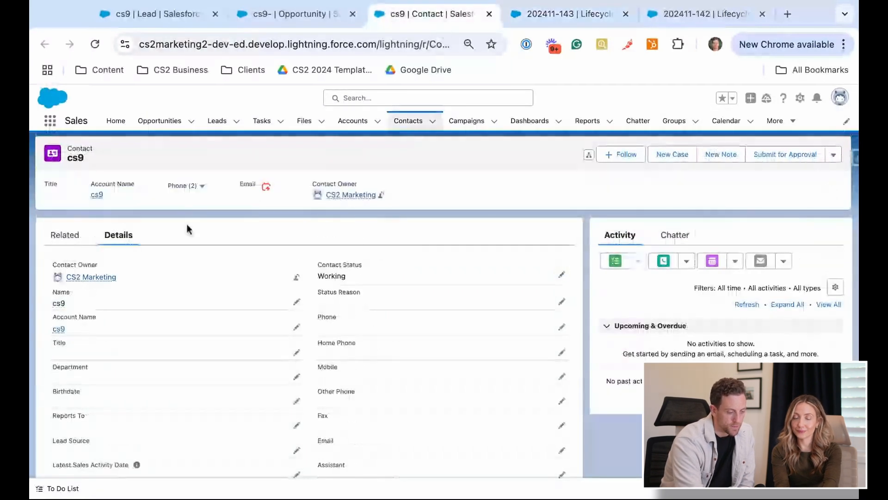
{"action": "left_click", "coordinate": [51, 233]}
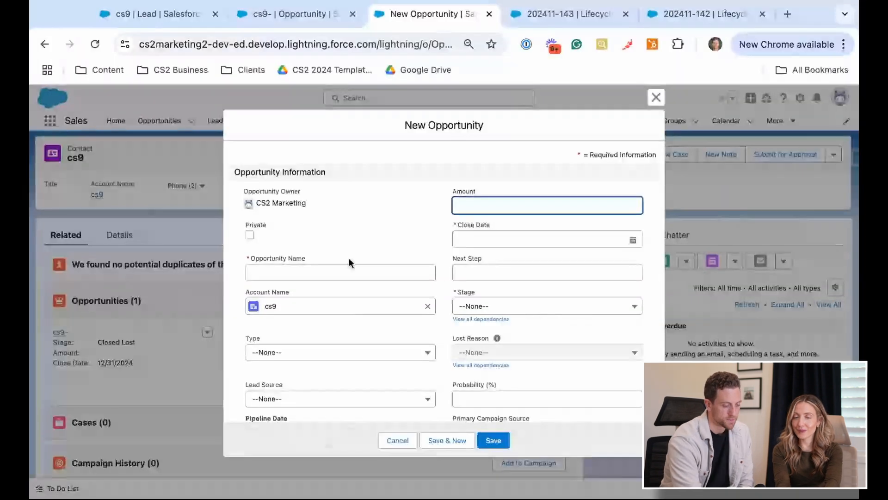
{"action": "left_click", "coordinate": [350, 272]}
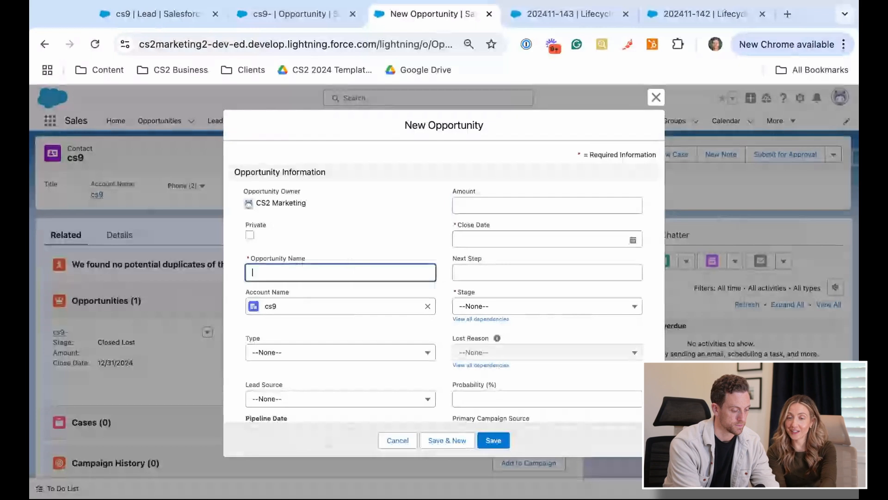
{"action": "type", "text": "new opp"}
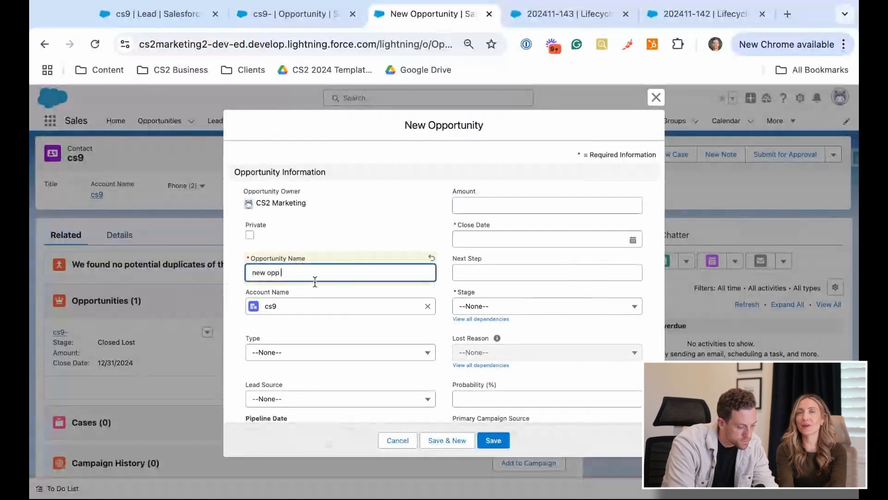
{"action": "left_click", "coordinate": [541, 307]}
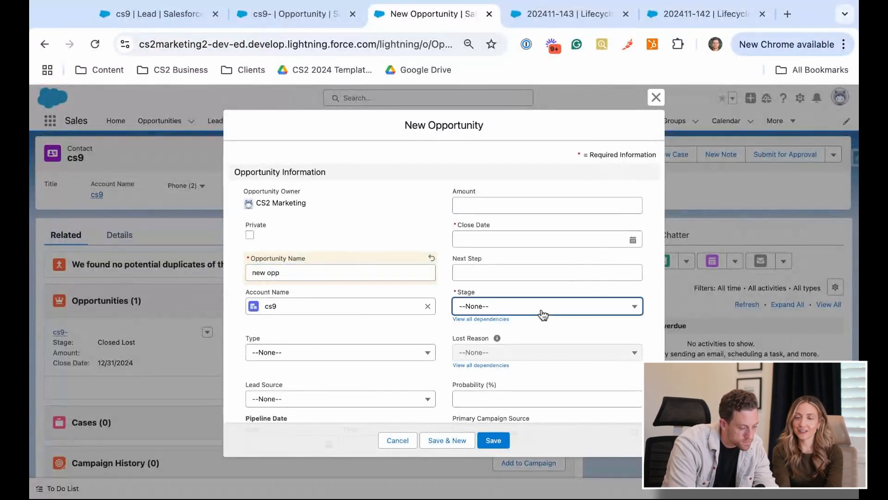
{"action": "left_click", "coordinate": [554, 402]}
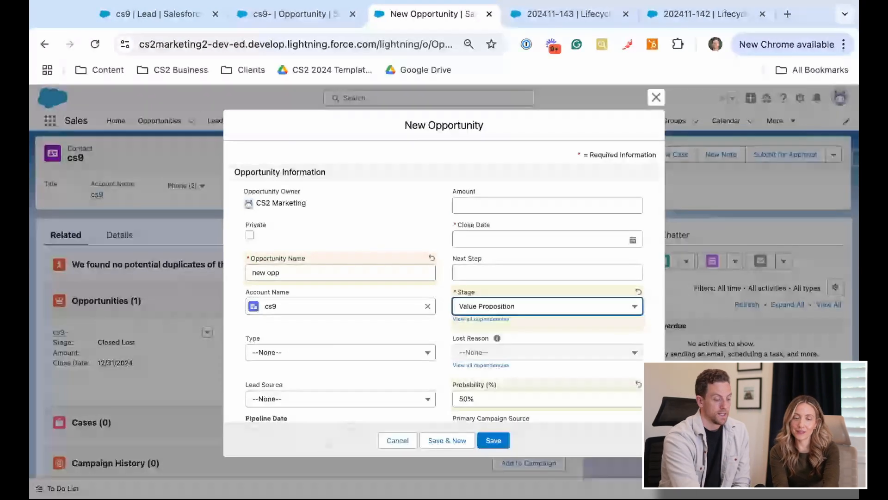
Set the new opportunity's Close Date to 12/19/2024 and save it
{"action": "scroll", "coordinate": [323, 340], "scroll_direction": "down", "scroll_amount": 1}
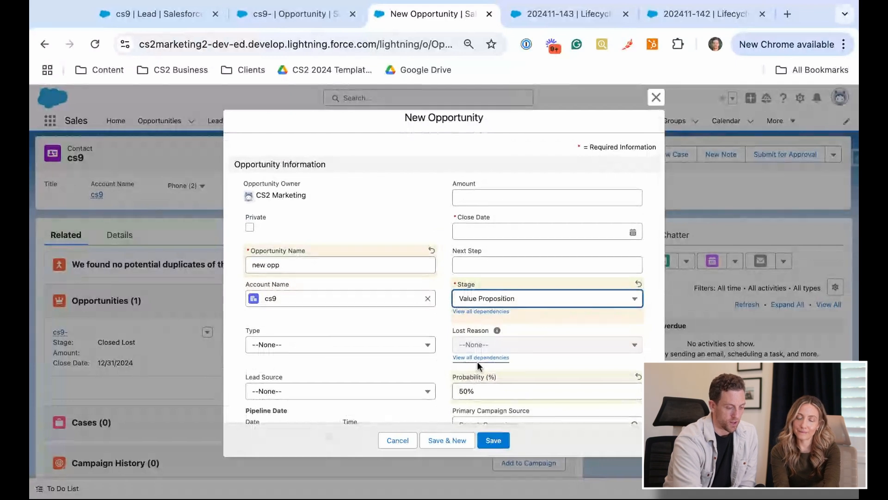
{"action": "scroll", "coordinate": [477, 362], "scroll_direction": "up", "scroll_amount": 1}
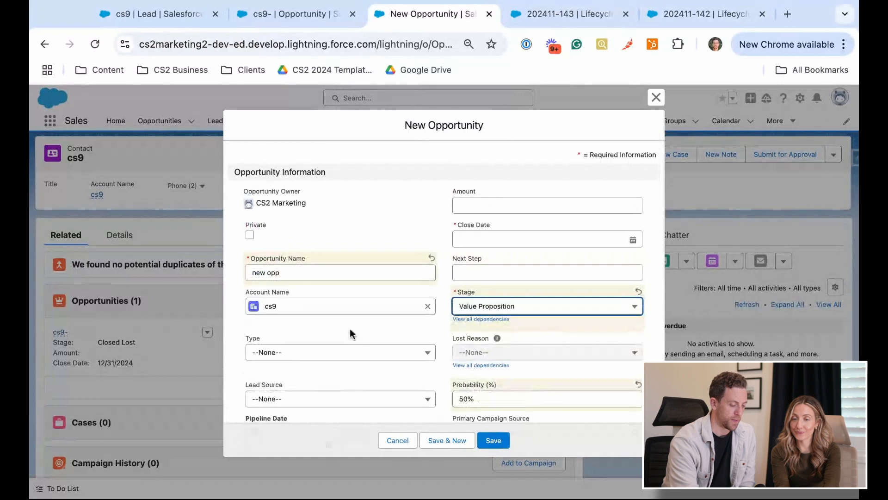
{"action": "scroll", "coordinate": [350, 333], "scroll_direction": "down", "scroll_amount": 2}
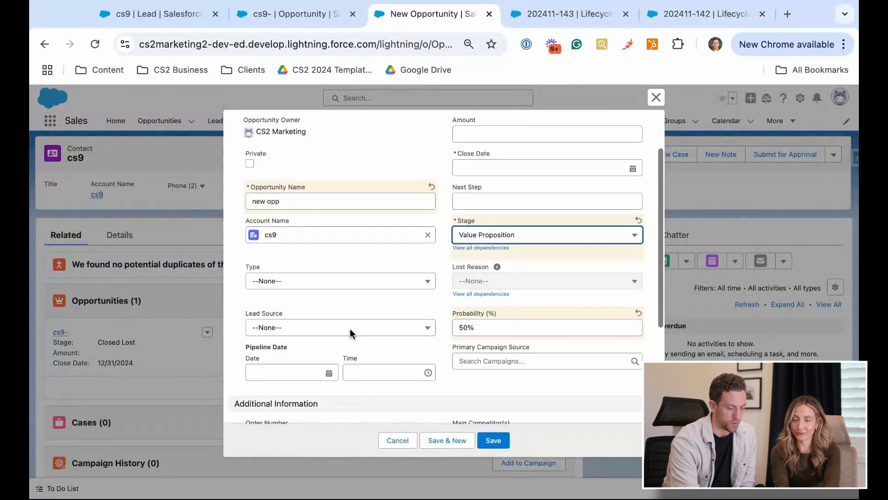
{"action": "scroll", "coordinate": [352, 332], "scroll_direction": "down", "scroll_amount": 5}
{"action": "scroll", "coordinate": [366, 340], "scroll_direction": "up", "scroll_amount": 5}
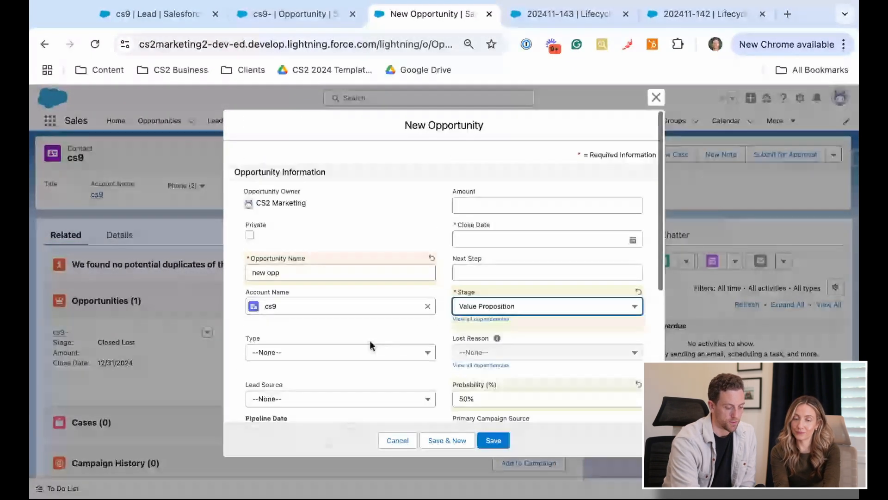
{"action": "left_click", "coordinate": [494, 440]}
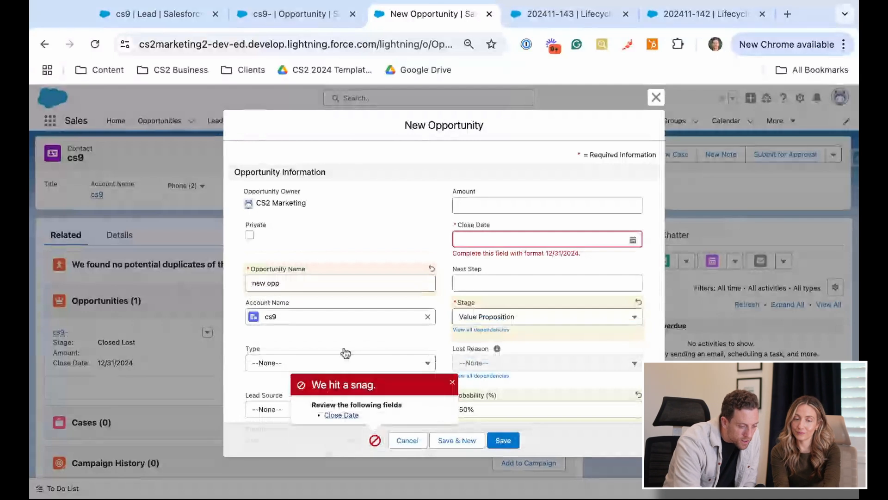
{"action": "left_click", "coordinate": [587, 240]}
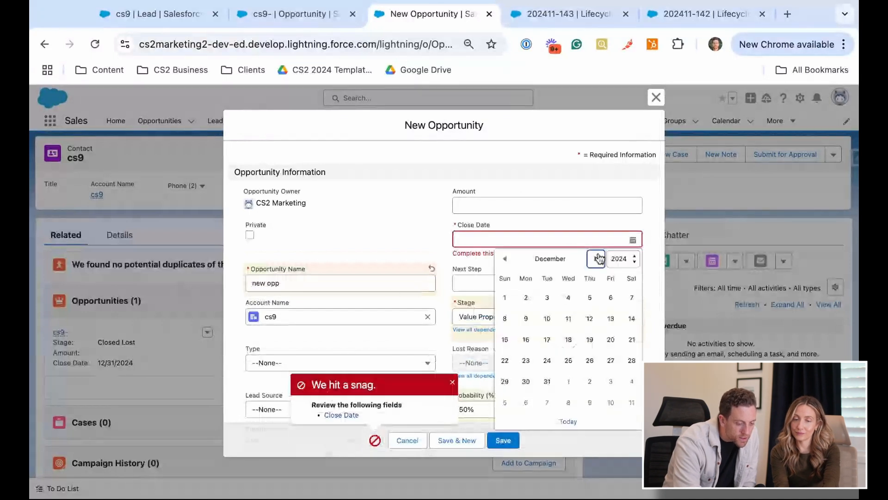
{"action": "left_click", "coordinate": [590, 340]}
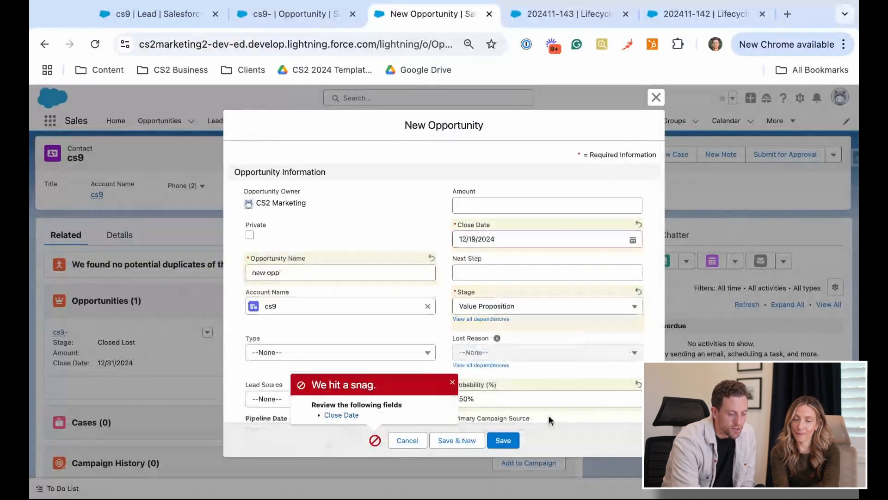
{"action": "left_click", "coordinate": [498, 439]}
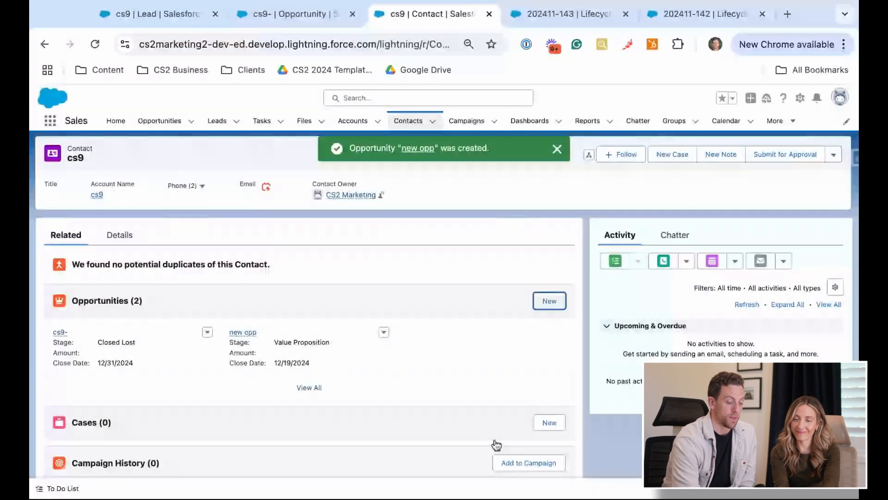
Reload lifecycle record 202411-143 and examine its connected, opportunity and pipeline opportunity stage dates
{"action": "left_click", "coordinate": [532, 16]}
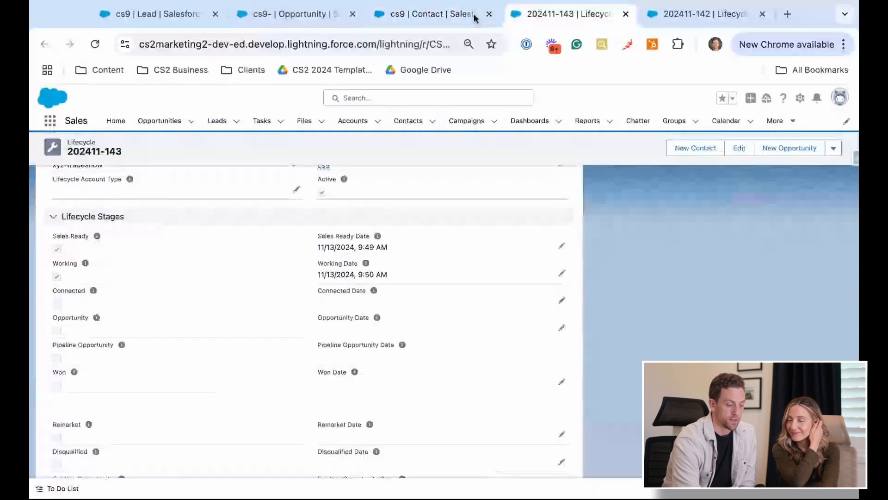
{"action": "left_click", "coordinate": [95, 44]}
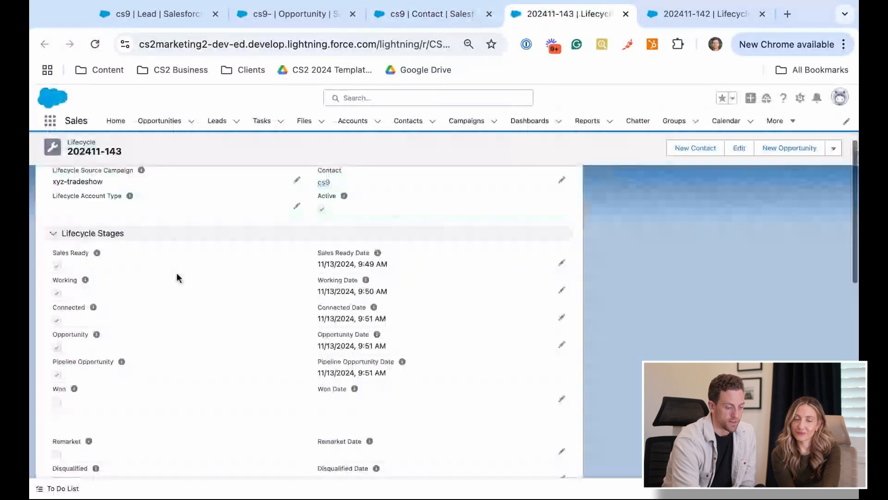
{"action": "scroll", "coordinate": [332, 277], "scroll_direction": "down", "scroll_amount": 2}
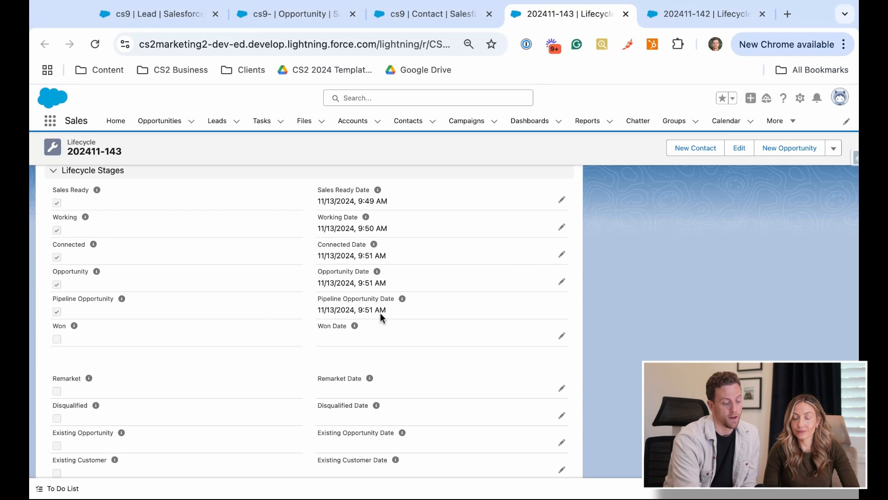
Open the "new opp" opportunity from the cs9 contact's related opportunities and display its details
{"action": "scroll", "coordinate": [275, 311], "scroll_direction": "down", "scroll_amount": 3}
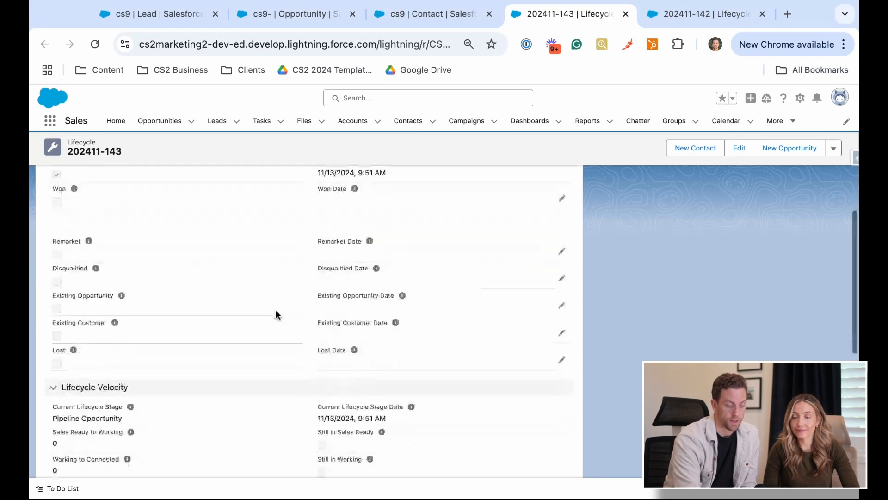
{"action": "left_click", "coordinate": [429, 12]}
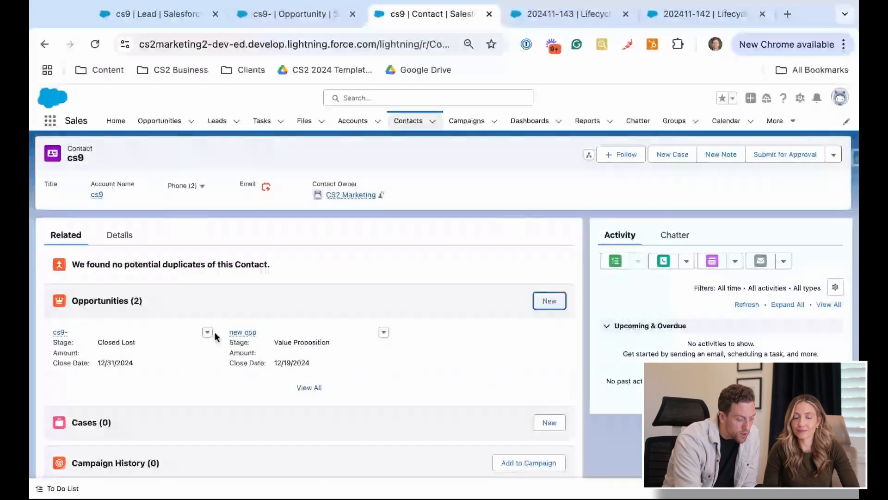
{"action": "left_click", "coordinate": [250, 333], "text": "super"}
{"action": "left_click", "coordinate": [586, 14]}
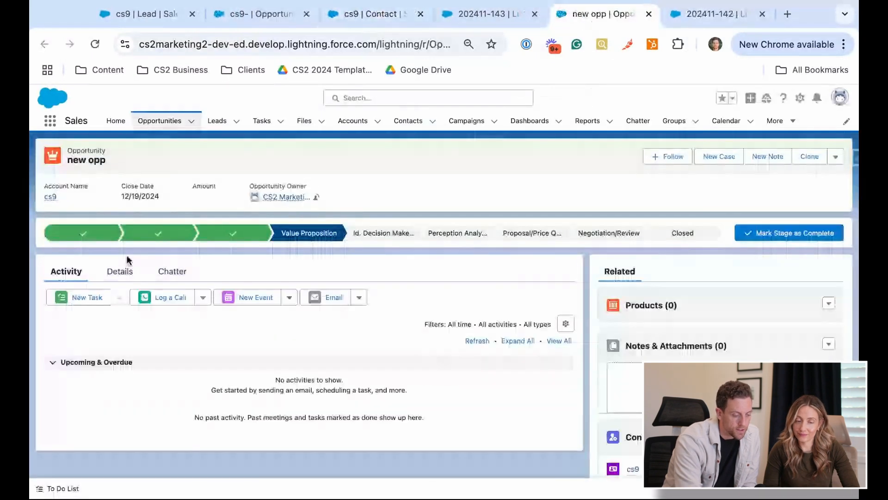
{"action": "left_click", "coordinate": [121, 271]}
{"action": "scroll", "coordinate": [562, 313], "scroll_direction": "down", "scroll_amount": 1}
Try to save the "new opp" opportunity with an Amount of $1,000,000,000,000,000,000.00
{"action": "left_click", "coordinate": [557, 306]}
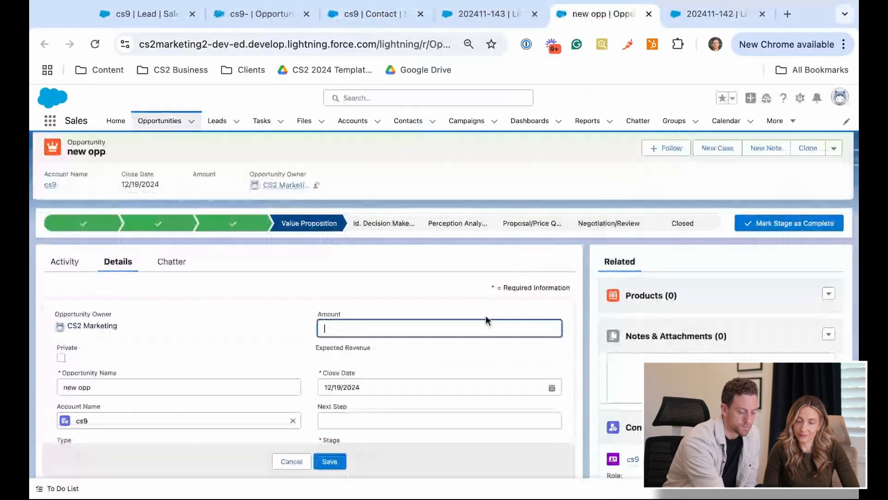
{"action": "type", "text": "1,000,000,000,"}
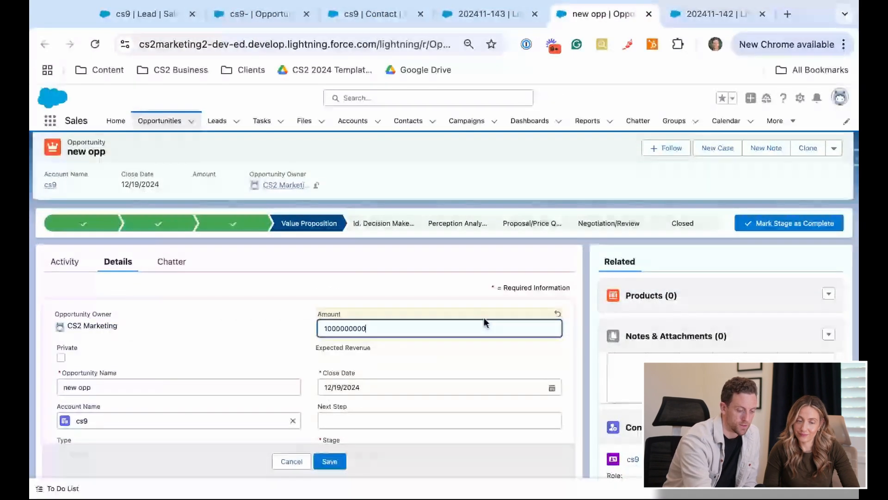
{"action": "type", "text": "000,000,000"}
{"action": "left_click", "coordinate": [331, 463]}
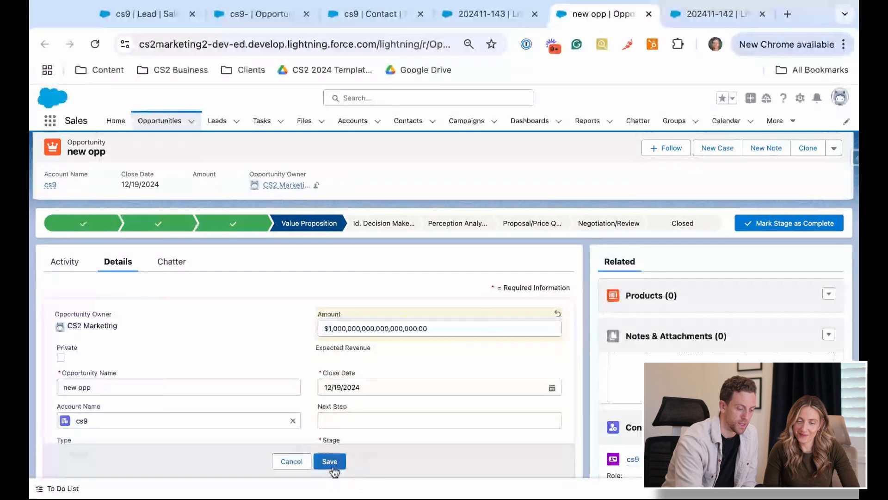
Reduce the opportunity's Amount to $10,000,000,000,000.00 and save the record
{"action": "left_click", "coordinate": [439, 328]}
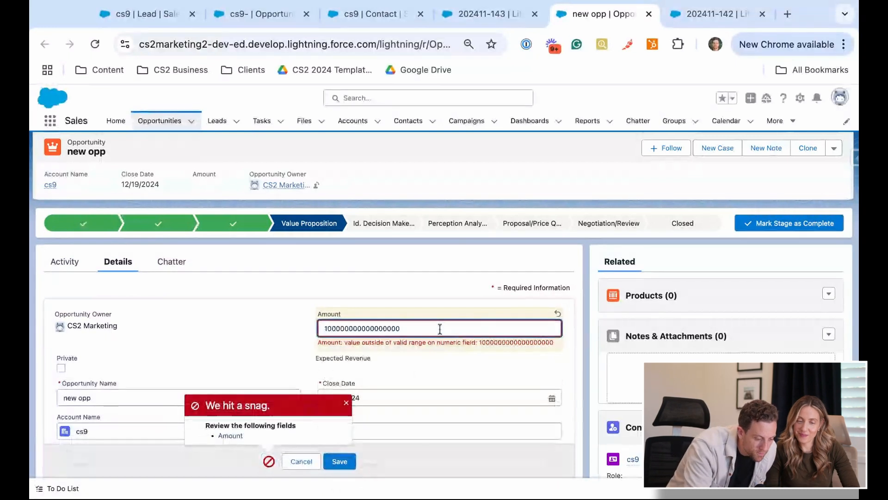
{"action": "key", "text": "BackSpace"}
{"action": "key", "text": "BackSpace"}
{"action": "key", "text": "BackSpace"}
{"action": "key", "text": "BackSpace"}
{"action": "left_click", "coordinate": [339, 461]}
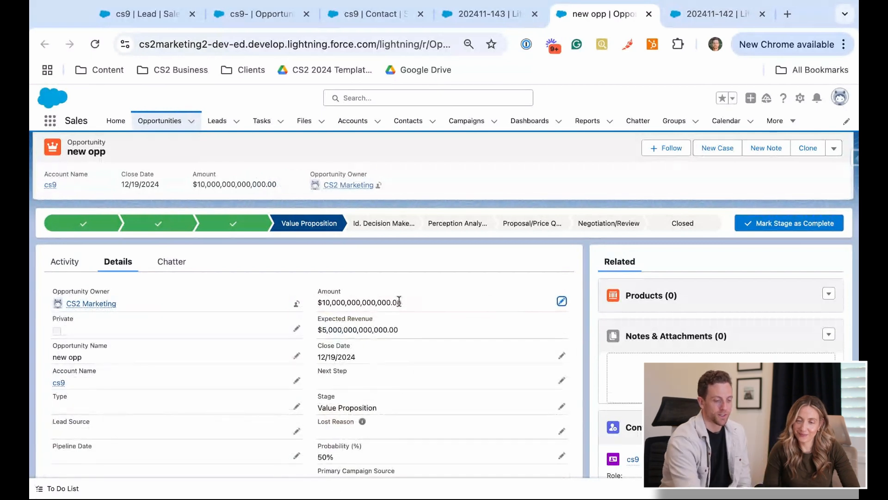
Reload lifecycle record 202411-143 and examine its lifecycle velocity and opportunity information, including the opportunity amount and stage
{"action": "left_click", "coordinate": [505, 15]}
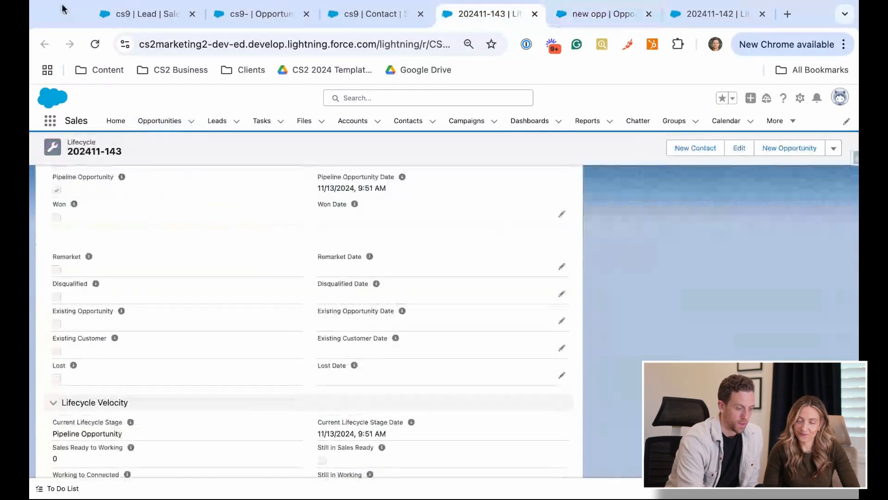
{"action": "left_click", "coordinate": [94, 45]}
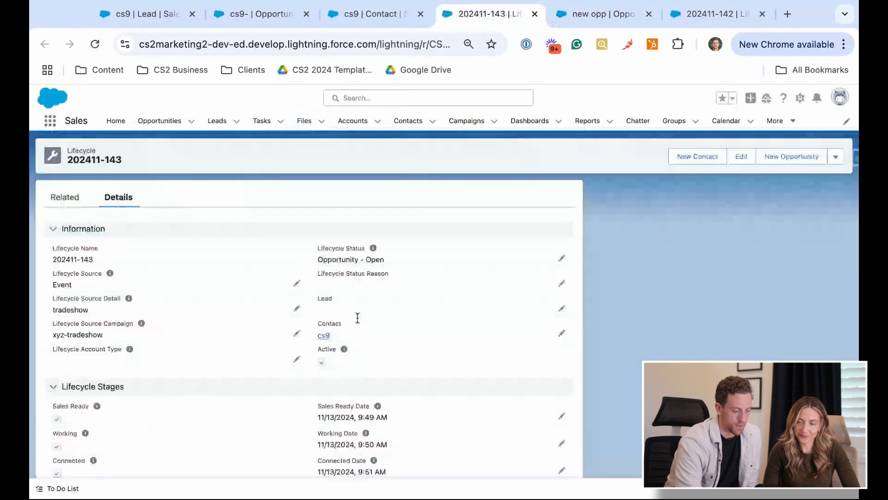
{"action": "scroll", "coordinate": [358, 318], "scroll_direction": "down", "scroll_amount": 3}
{"action": "scroll", "coordinate": [358, 318], "scroll_direction": "down", "scroll_amount": 8}
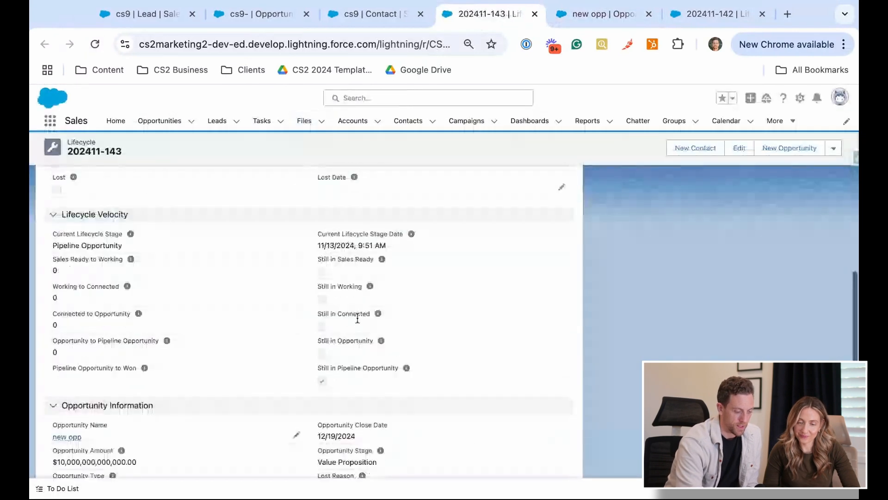
{"action": "scroll", "coordinate": [357, 318], "scroll_direction": "down", "scroll_amount": 3}
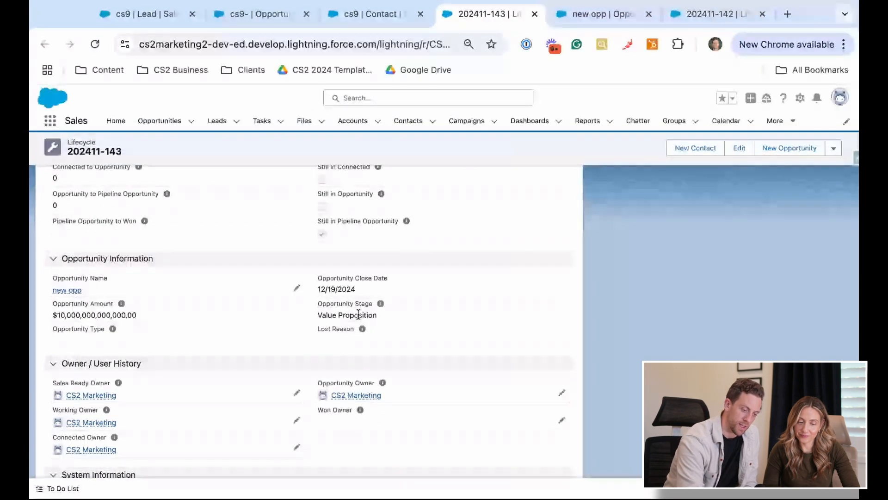
Change the "new opp" opportunity's Stage to Closed Won and save it
{"action": "key", "text": "ctrl+Tab"}
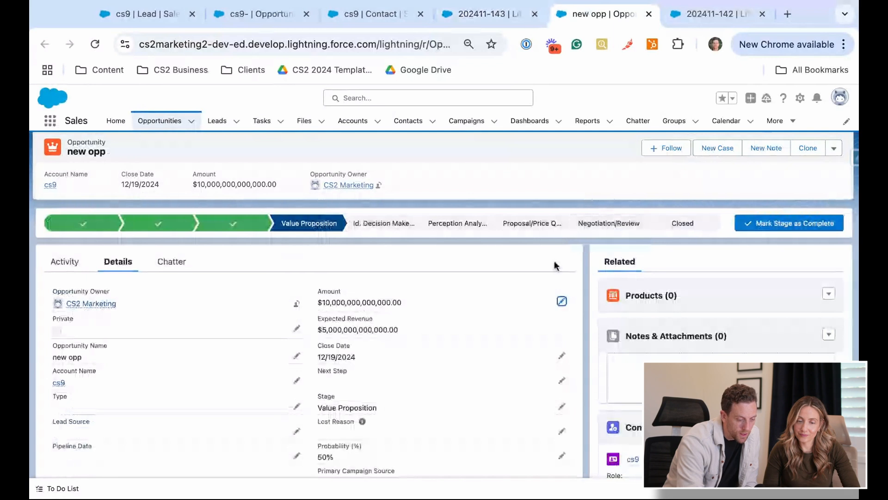
{"action": "scroll", "coordinate": [470, 376], "scroll_direction": "down", "scroll_amount": 1}
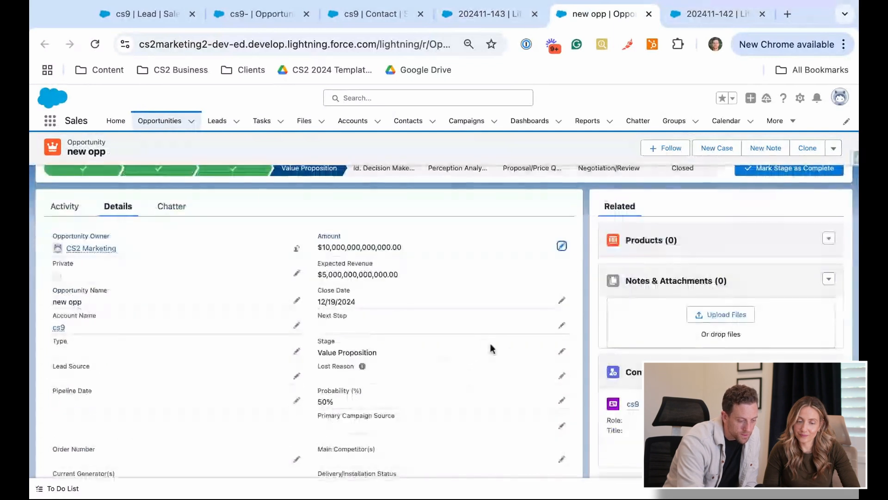
{"action": "left_click", "coordinate": [562, 351]}
{"action": "left_click", "coordinate": [477, 357]}
{"action": "scroll", "coordinate": [448, 321], "scroll_direction": "down", "scroll_amount": 3}
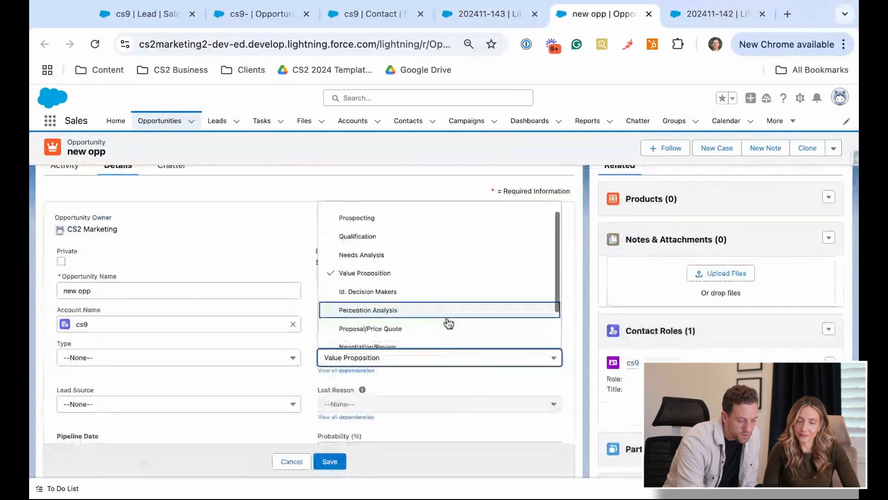
{"action": "left_click", "coordinate": [448, 318]}
{"action": "left_click", "coordinate": [339, 466]}
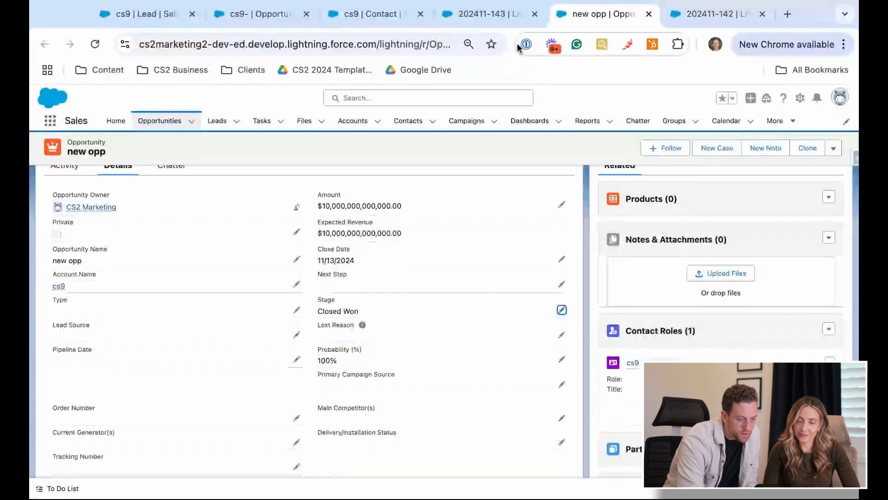
Reload lifecycle record 202411-143 and check its lifecycle status, won date, opportunity information and owner history
{"action": "left_click", "coordinate": [489, 15]}
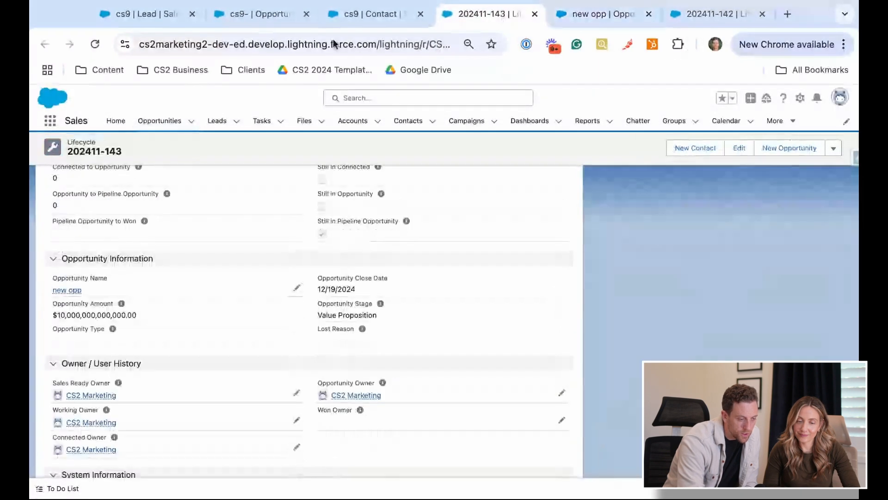
{"action": "left_click", "coordinate": [95, 49]}
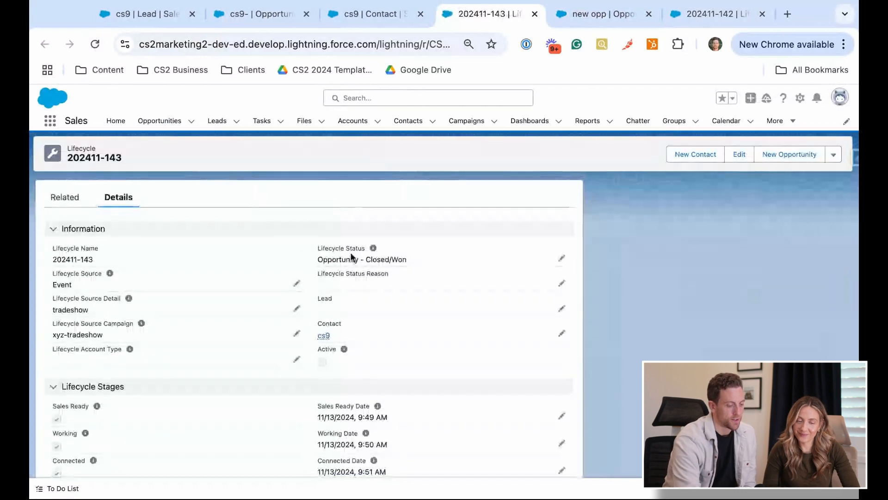
{"action": "scroll", "coordinate": [405, 265], "scroll_direction": "down", "scroll_amount": 5}
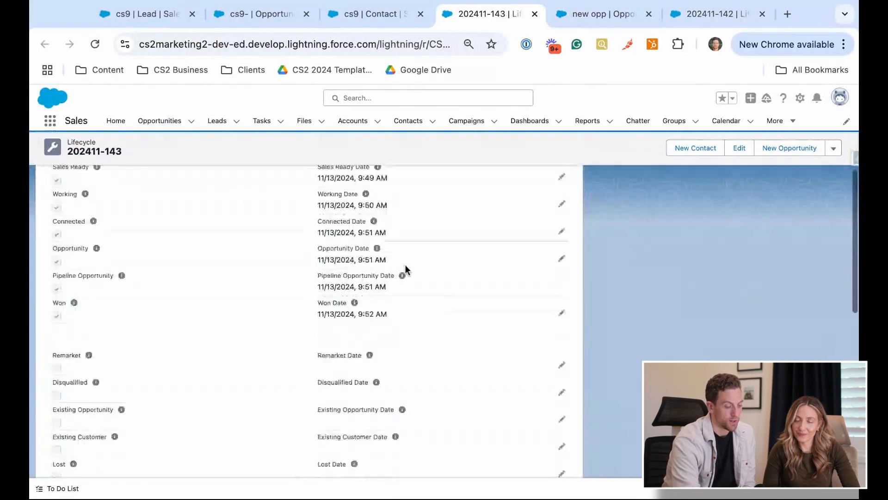
{"action": "scroll", "coordinate": [390, 308], "scroll_direction": "down", "scroll_amount": 5}
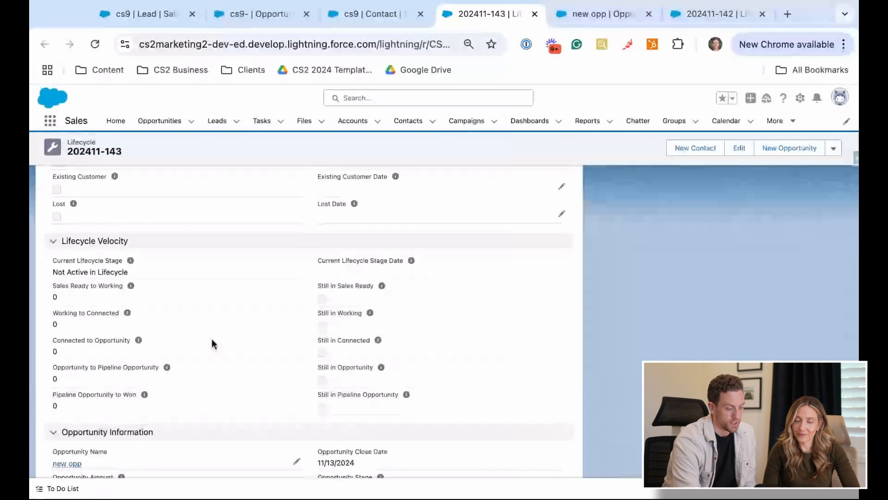
{"action": "scroll", "coordinate": [215, 330], "scroll_direction": "down", "scroll_amount": 4}
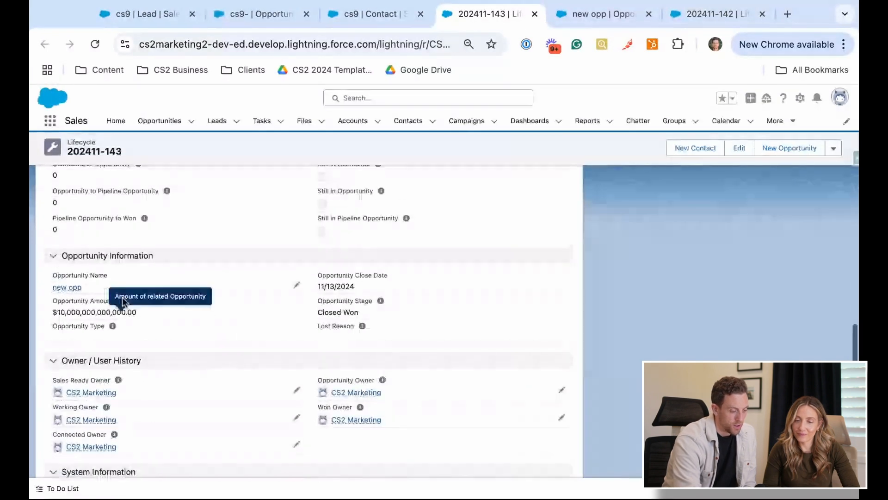
Review the lifecycle record's velocity fields and remaining stage dates, going back up to its general information
{"action": "scroll", "coordinate": [71, 355], "scroll_direction": "up", "scroll_amount": 4}
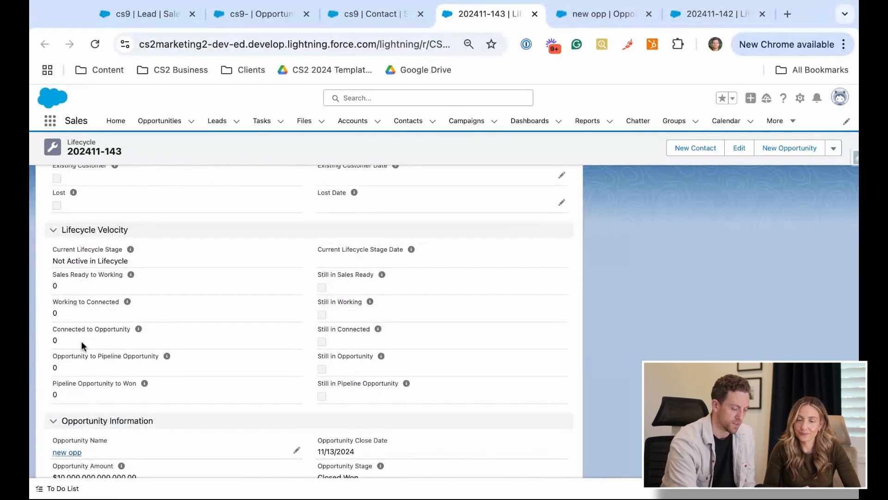
{"action": "scroll", "coordinate": [305, 320], "scroll_direction": "up", "scroll_amount": 5}
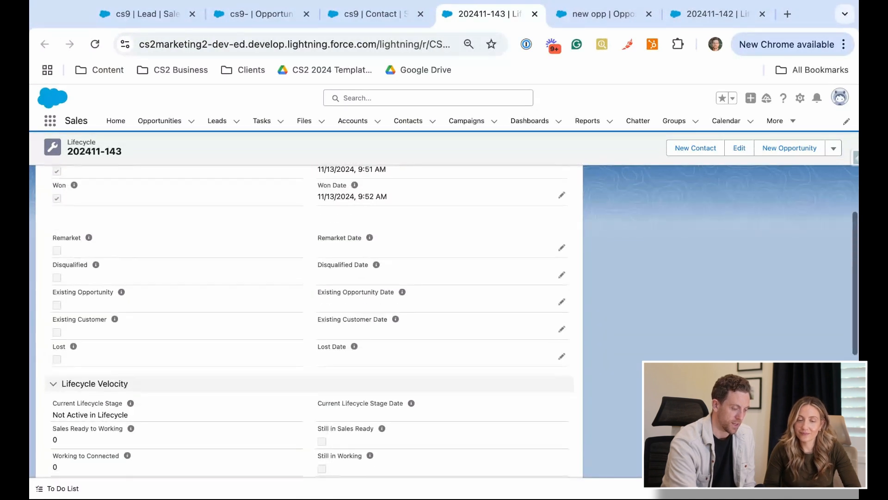
{"action": "scroll", "coordinate": [337, 313], "scroll_direction": "down", "scroll_amount": 8}
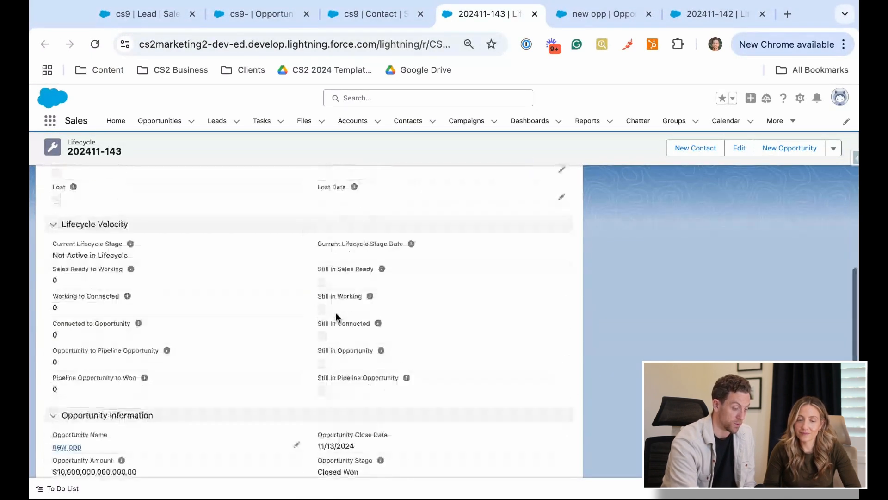
{"action": "scroll", "coordinate": [283, 317], "scroll_direction": "up", "scroll_amount": 2}
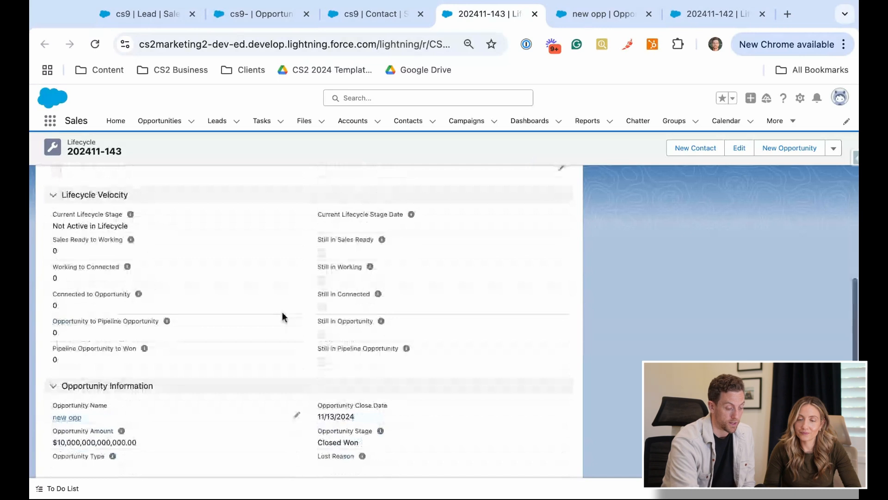
{"action": "scroll", "coordinate": [284, 317], "scroll_direction": "down", "scroll_amount": 5}
{"action": "scroll", "coordinate": [284, 317], "scroll_direction": "up", "scroll_amount": 7}
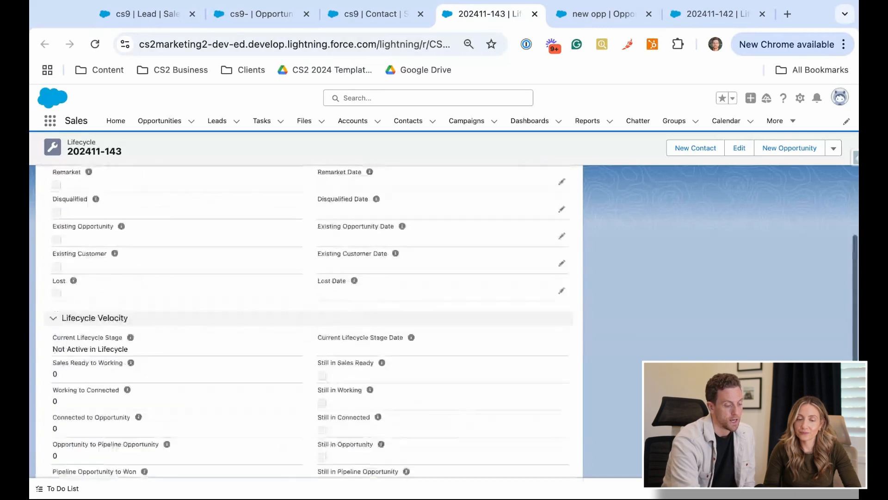
{"action": "scroll", "coordinate": [305, 319], "scroll_direction": "up", "scroll_amount": 1}
{"action": "scroll", "coordinate": [306, 319], "scroll_direction": "up", "scroll_amount": 5}
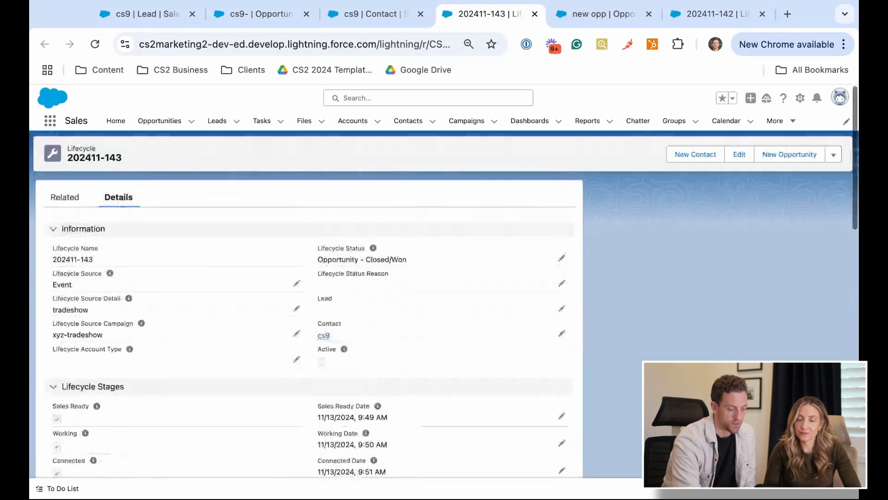
Return to the cs9 contact and examine its related lifecycles, contact status history and opportunities
{"action": "left_click", "coordinate": [382, 15]}
{"action": "scroll", "coordinate": [166, 268], "scroll_direction": "down", "scroll_amount": 4}
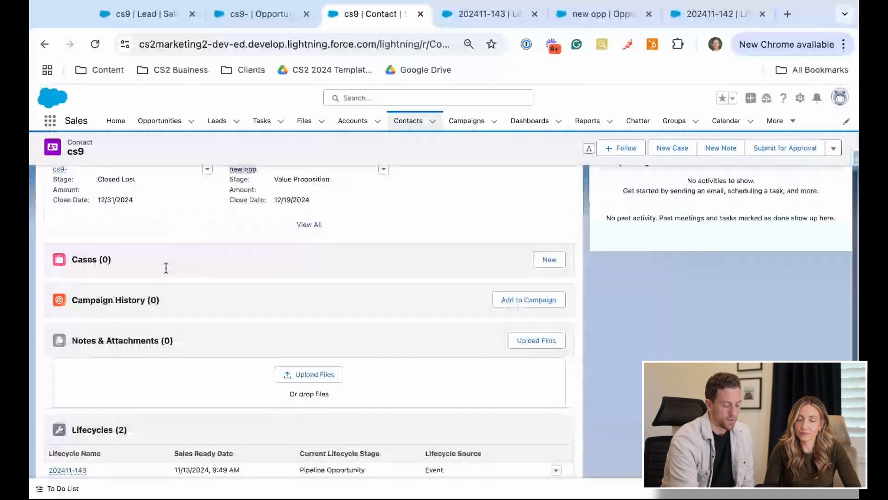
{"action": "scroll", "coordinate": [166, 268], "scroll_direction": "down", "scroll_amount": 4}
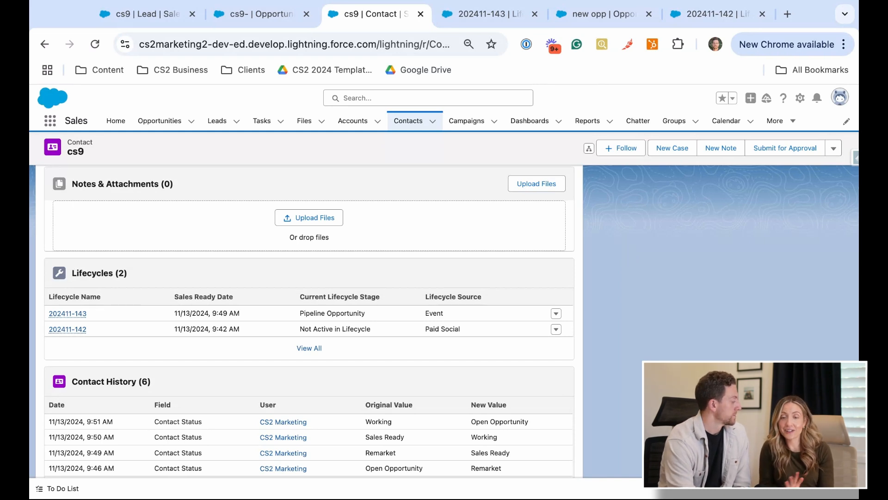
{"action": "scroll", "coordinate": [309, 321], "scroll_direction": "up", "scroll_amount": 2}
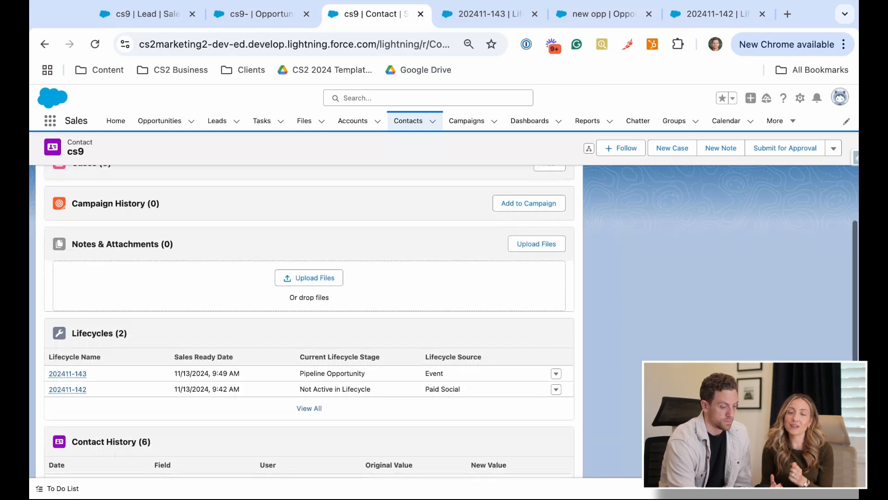
{"action": "scroll", "coordinate": [309, 321], "scroll_direction": "up", "scroll_amount": 3}
{"action": "scroll", "coordinate": [309, 321], "scroll_direction": "up", "scroll_amount": 5}
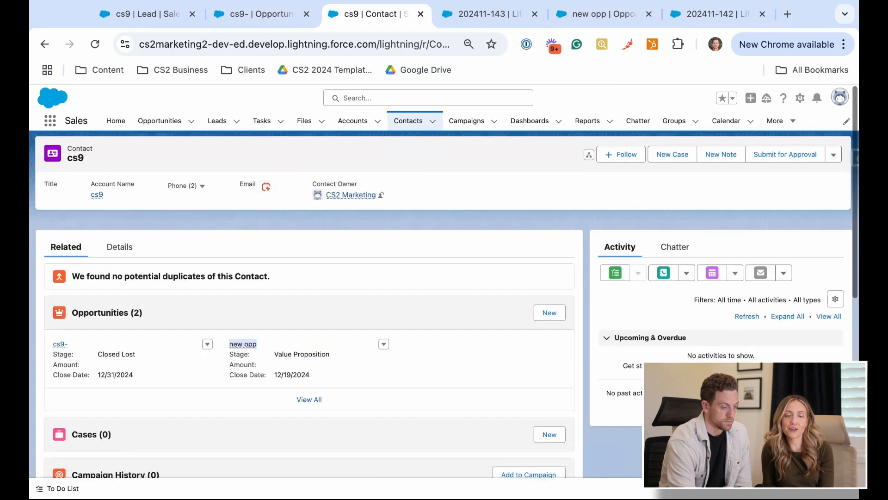
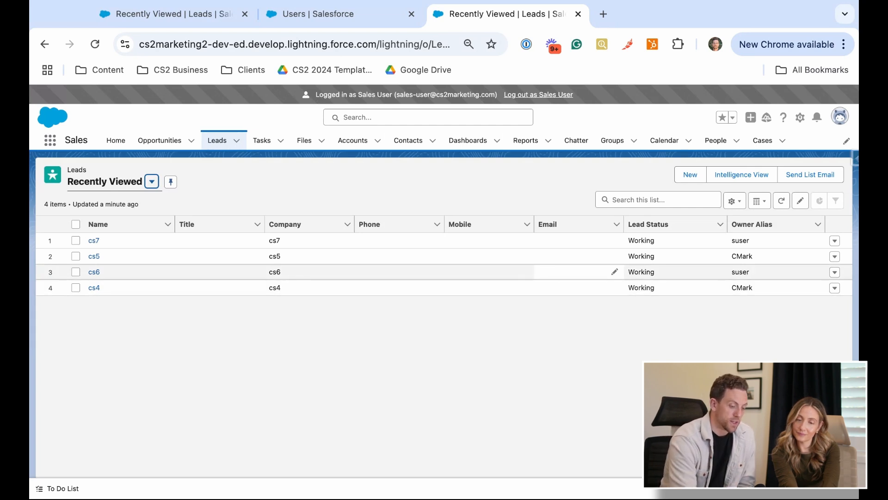
Start a new lead and enter cs11 as both its last name and its company
{"action": "left_click", "coordinate": [690, 174]}
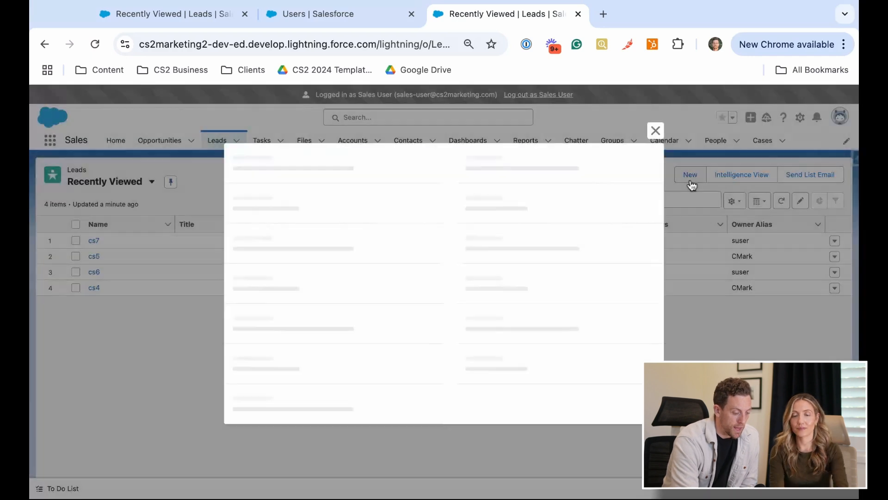
{"action": "scroll", "coordinate": [362, 310], "scroll_direction": "down", "scroll_amount": 2}
{"action": "scroll", "coordinate": [356, 300], "scroll_direction": "up", "scroll_amount": 1}
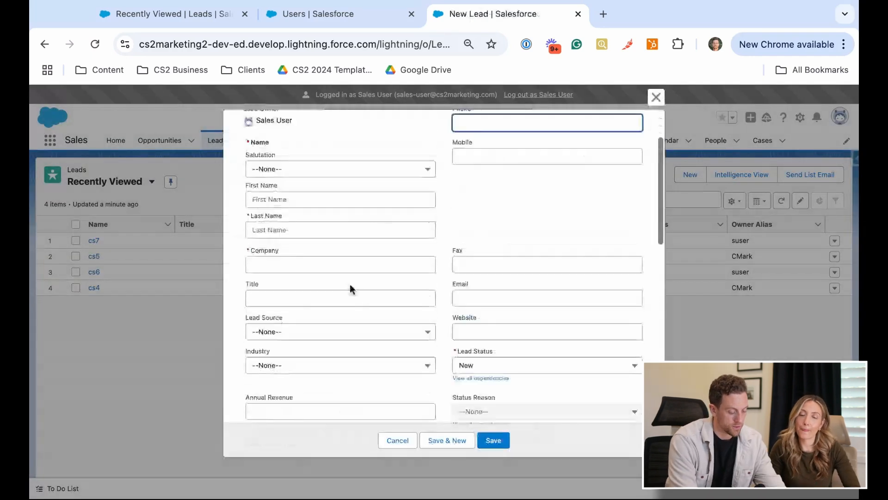
{"action": "left_click", "coordinate": [287, 234]}
{"action": "type", "text": "cs11"}
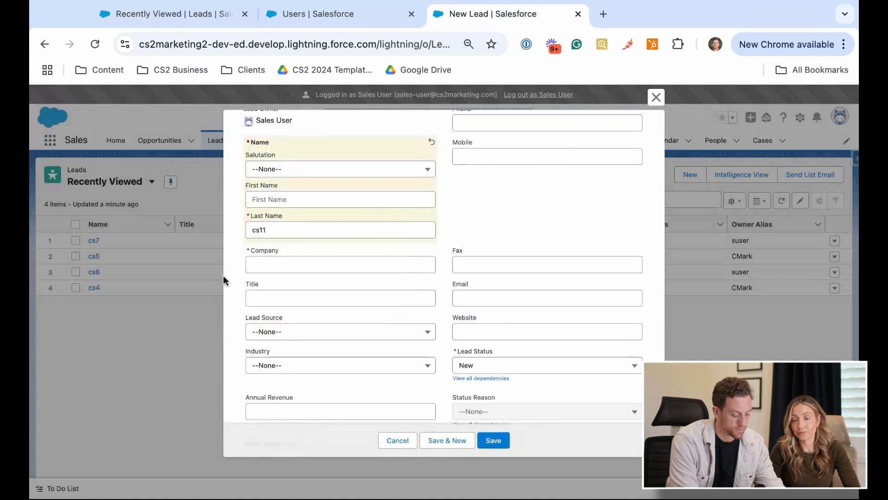
{"action": "left_click", "coordinate": [280, 264]}
{"action": "type", "text": "cs11"}
{"action": "left_click", "coordinate": [228, 298]}
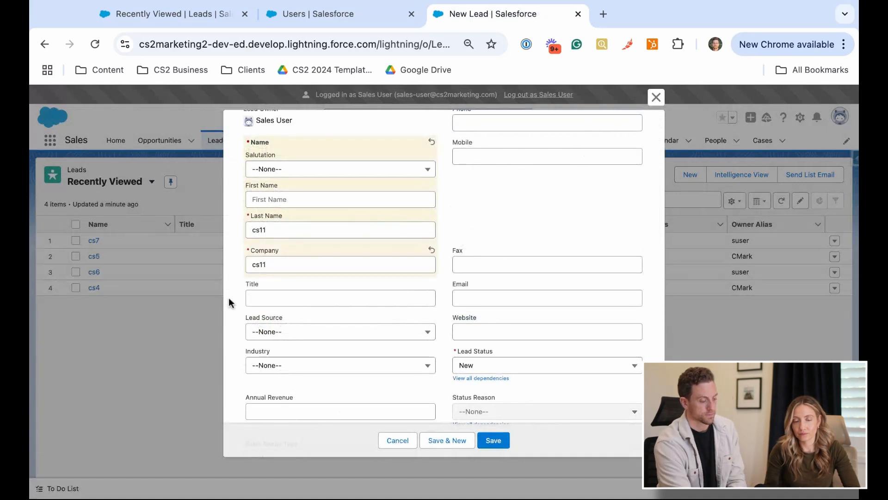
Set the new lead's Lead Status to Working, check the filled-in fields and save the lead
{"action": "scroll", "coordinate": [228, 298], "scroll_direction": "down", "scroll_amount": 8}
{"action": "scroll", "coordinate": [228, 298], "scroll_direction": "down", "scroll_amount": 2}
{"action": "scroll", "coordinate": [324, 277], "scroll_direction": "up", "scroll_amount": 10}
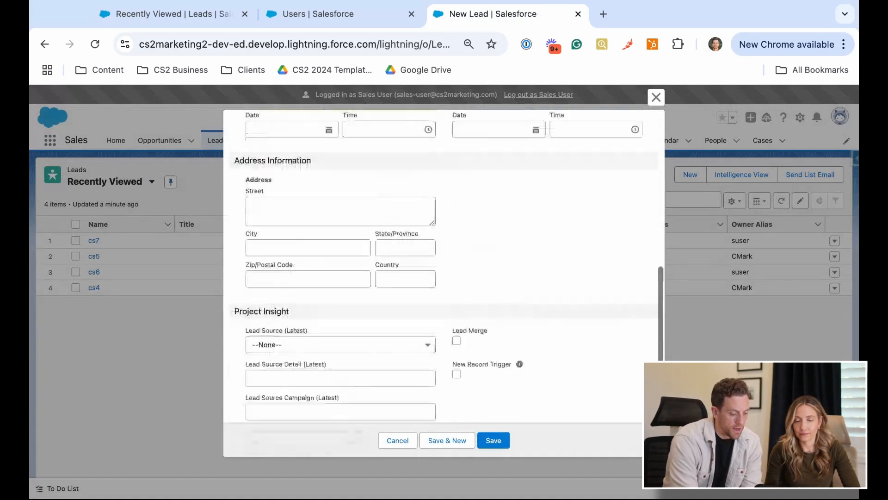
{"action": "left_click", "coordinate": [507, 250]}
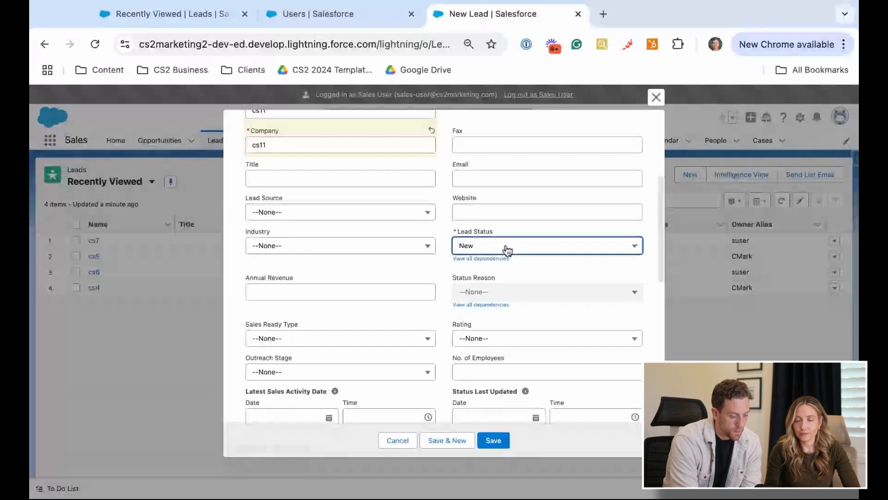
{"action": "left_click", "coordinate": [515, 318]}
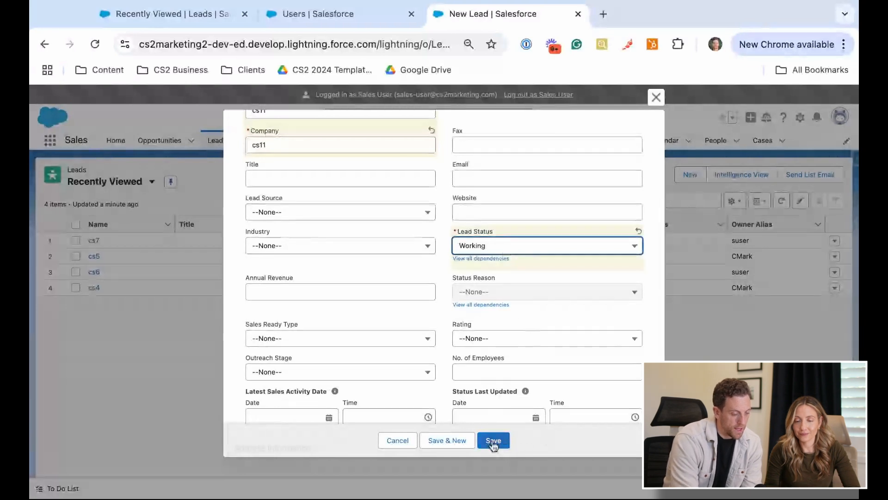
{"action": "scroll", "coordinate": [404, 314], "scroll_direction": "up", "scroll_amount": 5}
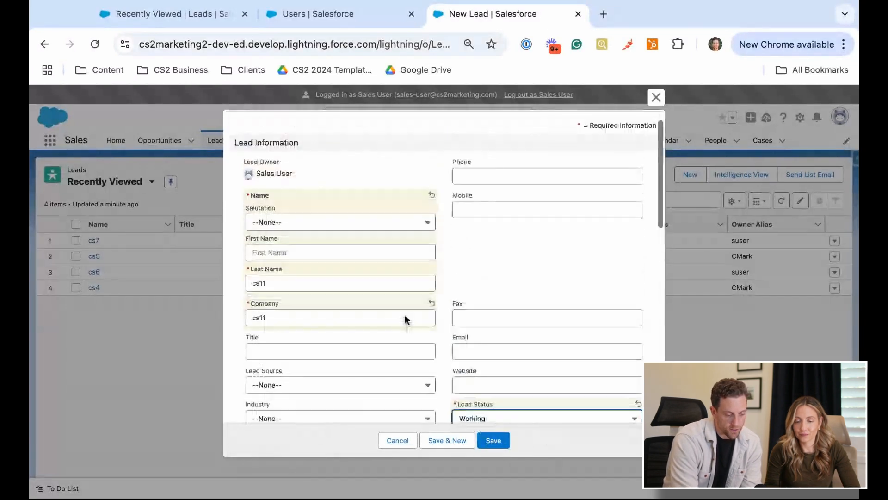
{"action": "scroll", "coordinate": [404, 319], "scroll_direction": "down", "scroll_amount": 3}
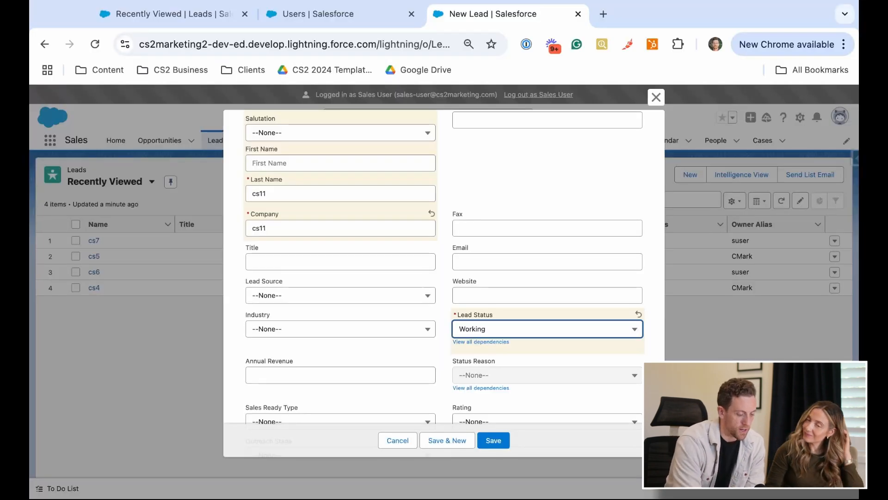
{"action": "scroll", "coordinate": [483, 264], "scroll_direction": "down", "scroll_amount": 3}
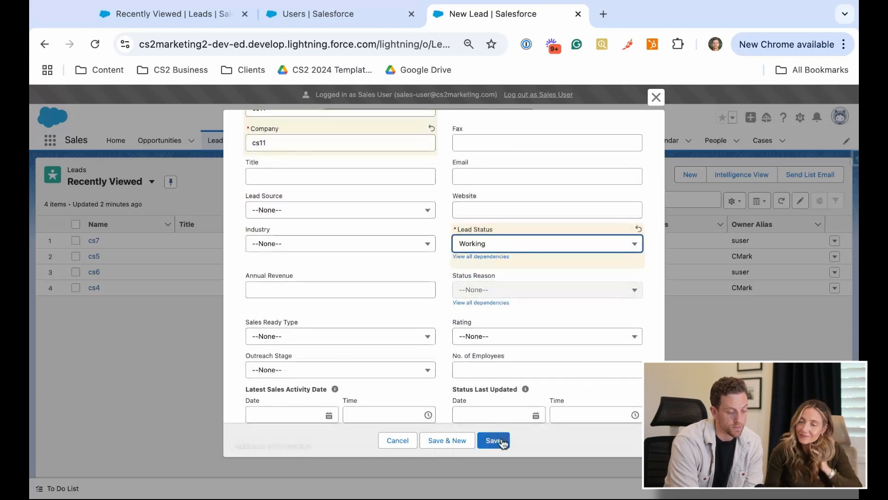
{"action": "scroll", "coordinate": [423, 267], "scroll_direction": "up", "scroll_amount": 3}
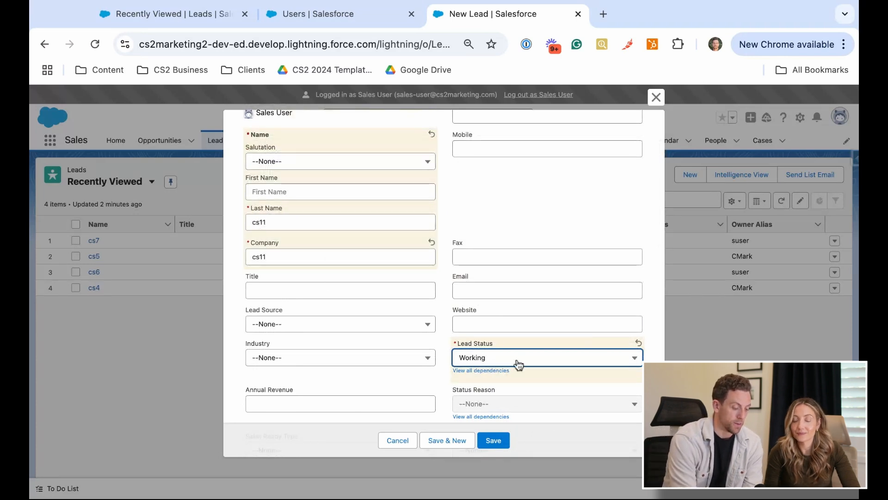
{"action": "left_click", "coordinate": [493, 440]}
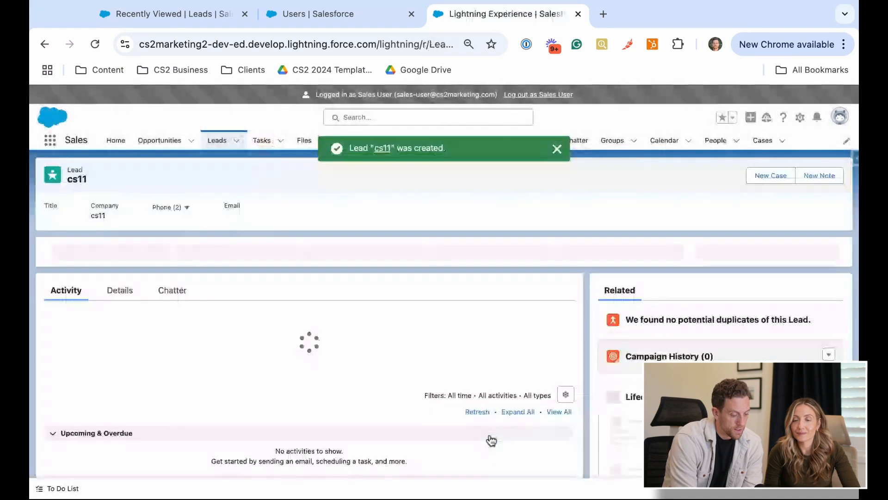
Open the cs11 lead's related lifecycle record in a separate browser tab
{"action": "scroll", "coordinate": [370, 228], "scroll_direction": "down", "scroll_amount": 3}
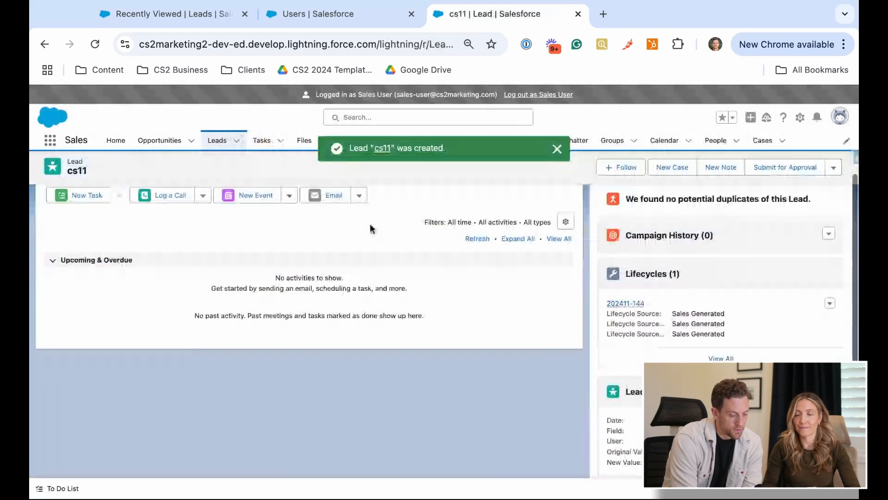
{"action": "scroll", "coordinate": [370, 228], "scroll_direction": "down", "scroll_amount": 1}
{"action": "left_click", "coordinate": [623, 270], "text": "super"}
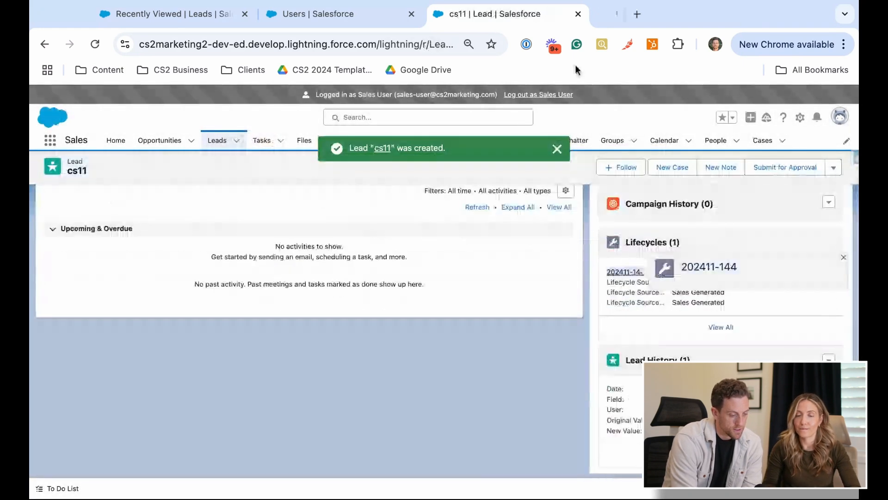
{"action": "left_click", "coordinate": [621, 17]}
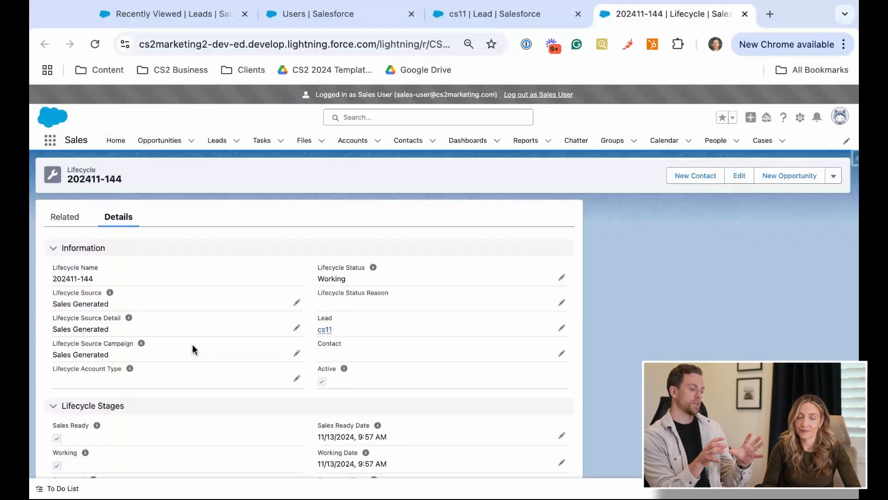
Examine the lifecycle record's source fields, status and linked lead, along with its Sales Ready and Working stage dates
{"action": "scroll", "coordinate": [192, 344], "scroll_direction": "down", "scroll_amount": 1}
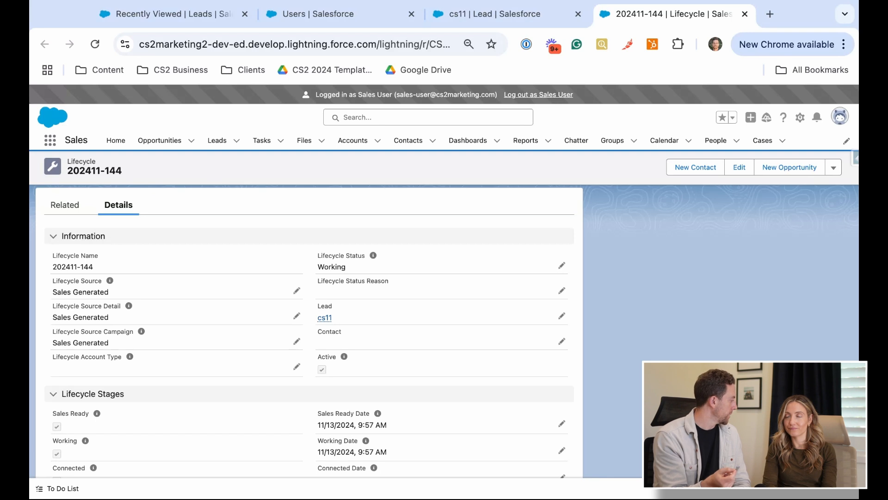
{"action": "scroll", "coordinate": [430, 319], "scroll_direction": "down", "scroll_amount": 3}
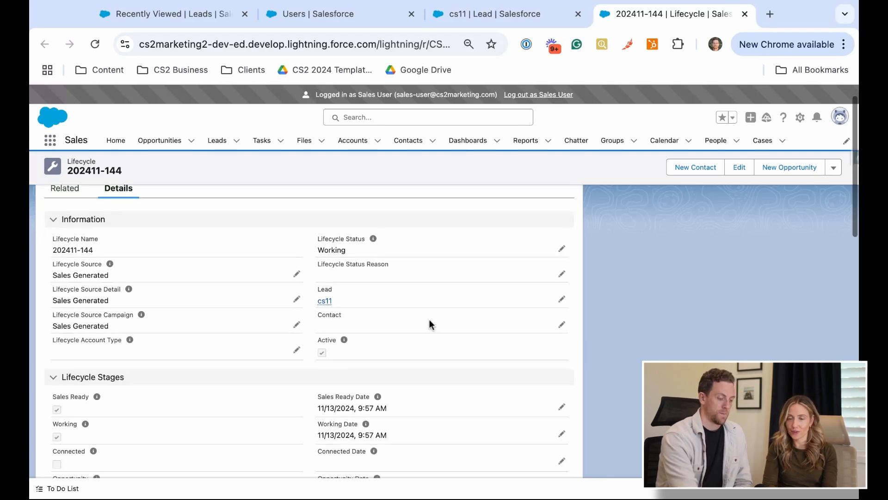
{"action": "scroll", "coordinate": [430, 319], "scroll_direction": "down", "scroll_amount": 1}
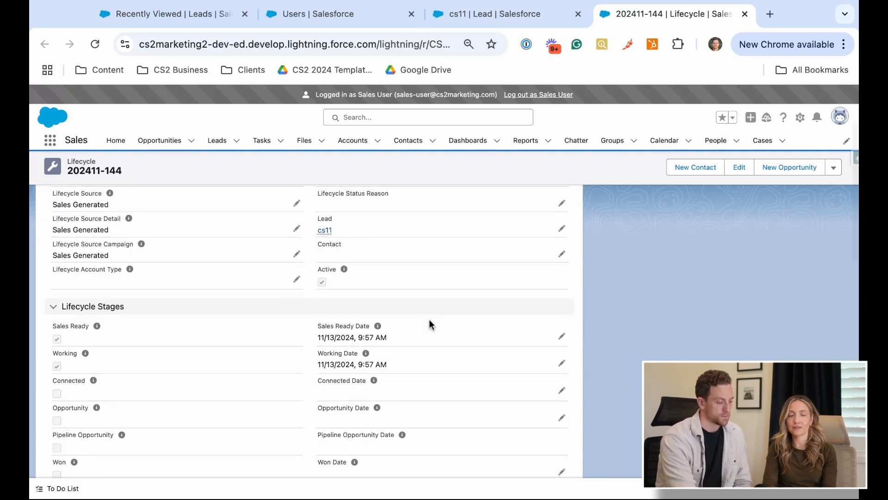
{"action": "scroll", "coordinate": [429, 319], "scroll_direction": "up", "scroll_amount": 2}
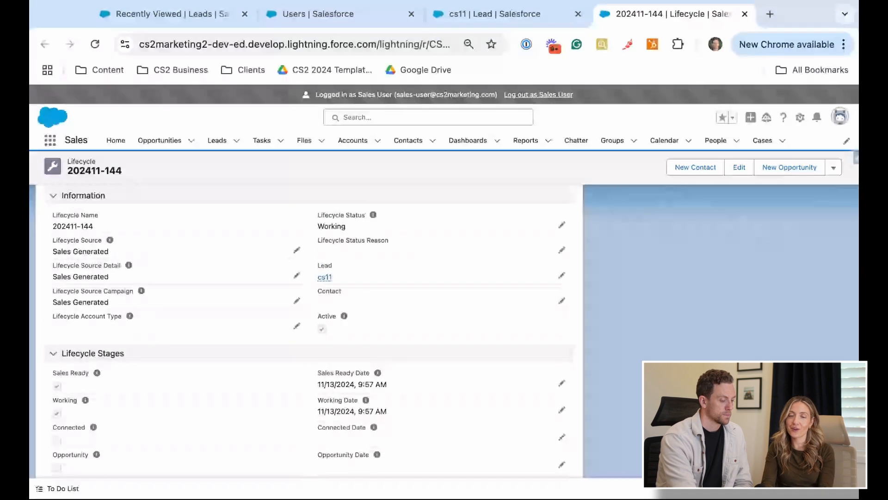
{"action": "scroll", "coordinate": [429, 320], "scroll_direction": "down", "scroll_amount": 1}
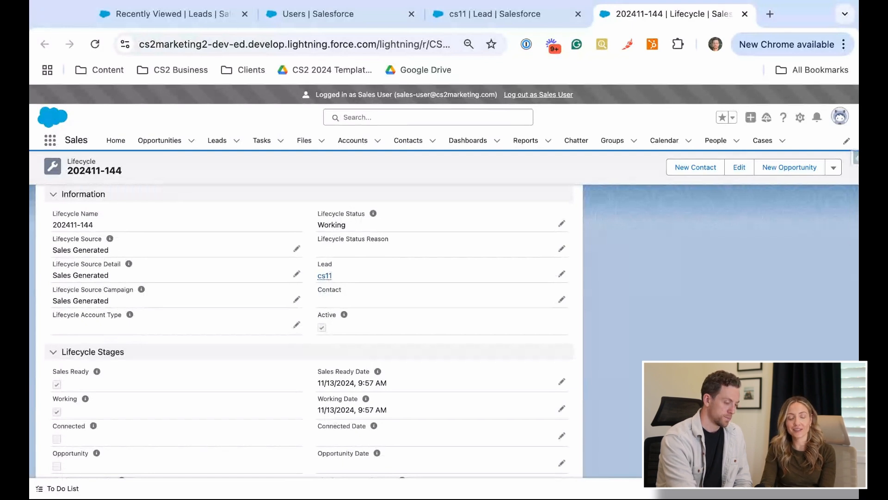
{"action": "scroll", "coordinate": [305, 331], "scroll_direction": "down", "scroll_amount": 2}
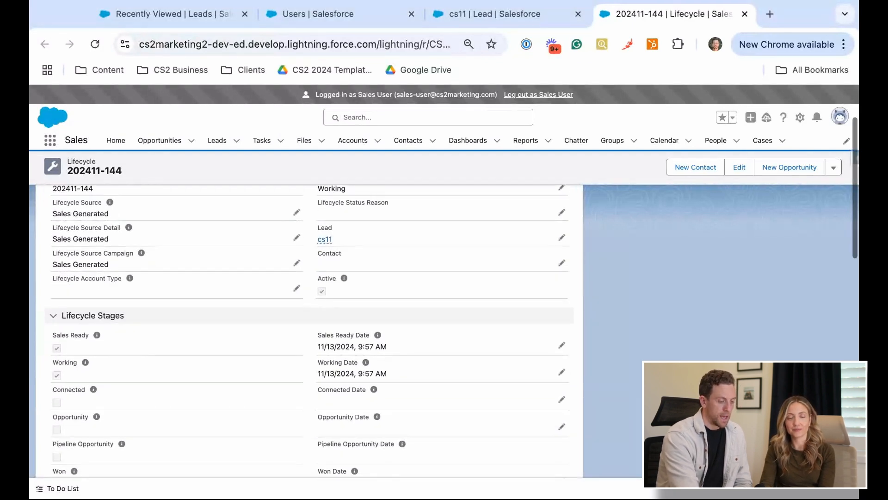
Review the lifecycle record's remaining stages, opportunity fields, owner history and system information, ending back at its general information
{"action": "scroll", "coordinate": [305, 330], "scroll_direction": "down", "scroll_amount": 4}
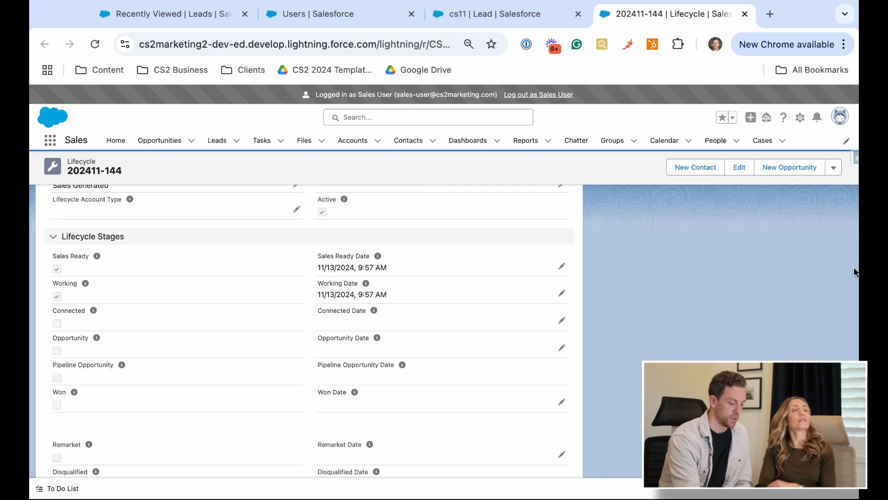
{"action": "scroll", "coordinate": [309, 330], "scroll_direction": "down", "scroll_amount": 2}
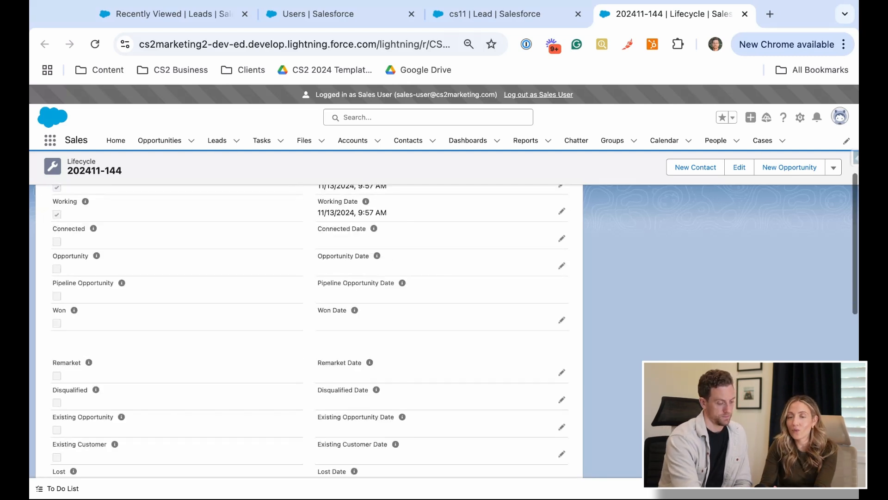
{"action": "scroll", "coordinate": [309, 330], "scroll_direction": "up", "scroll_amount": 6}
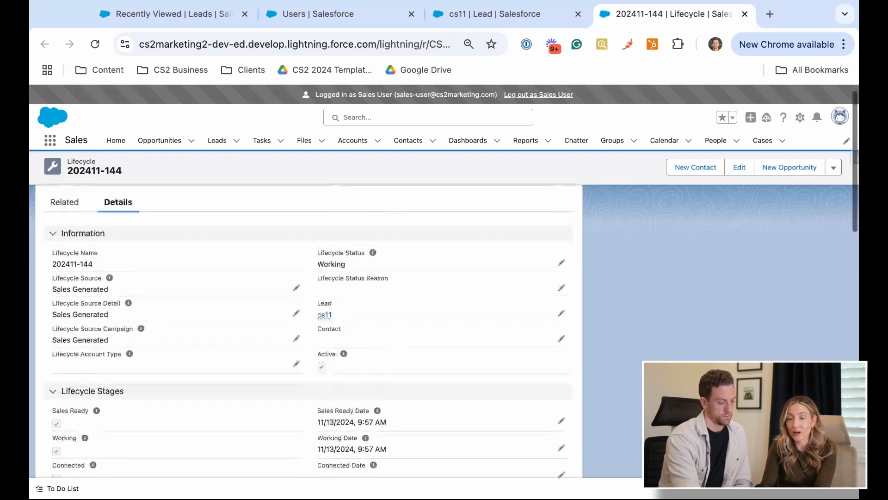
{"action": "scroll", "coordinate": [309, 331], "scroll_direction": "down", "scroll_amount": 3}
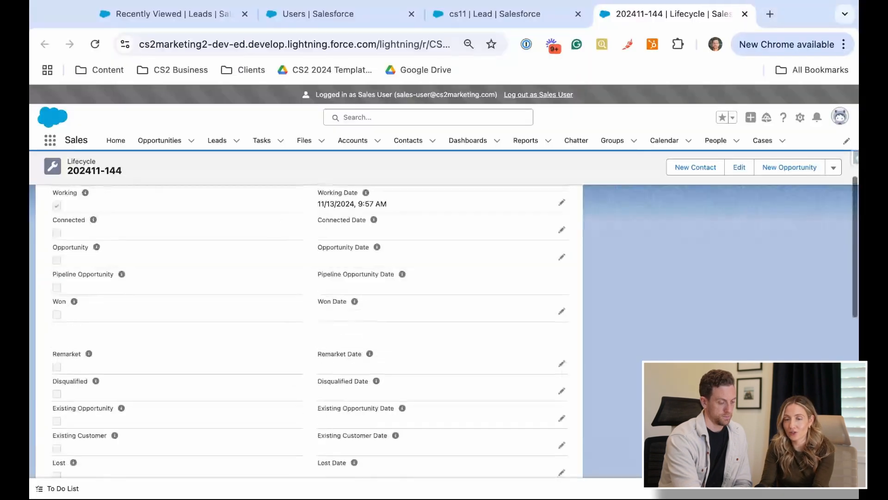
{"action": "scroll", "coordinate": [309, 331], "scroll_direction": "down", "scroll_amount": 8}
{"action": "scroll", "coordinate": [309, 331], "scroll_direction": "down", "scroll_amount": 4}
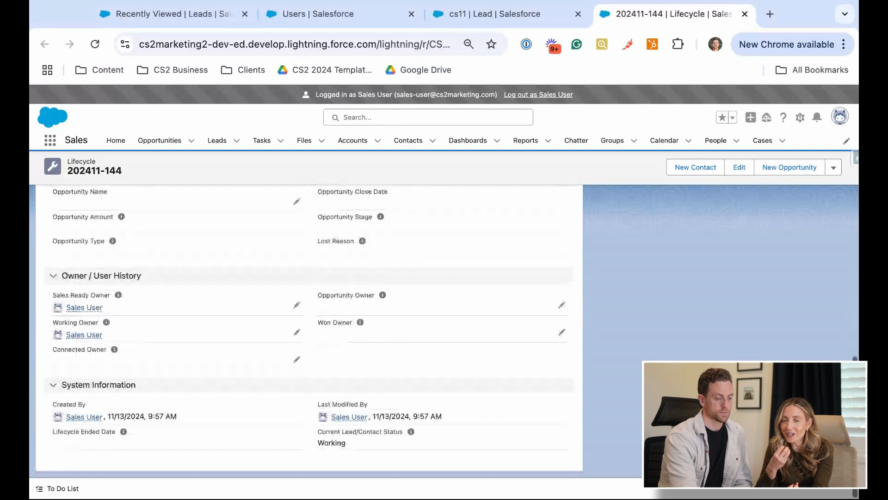
{"action": "scroll", "coordinate": [309, 330], "scroll_direction": "up", "scroll_amount": 15}
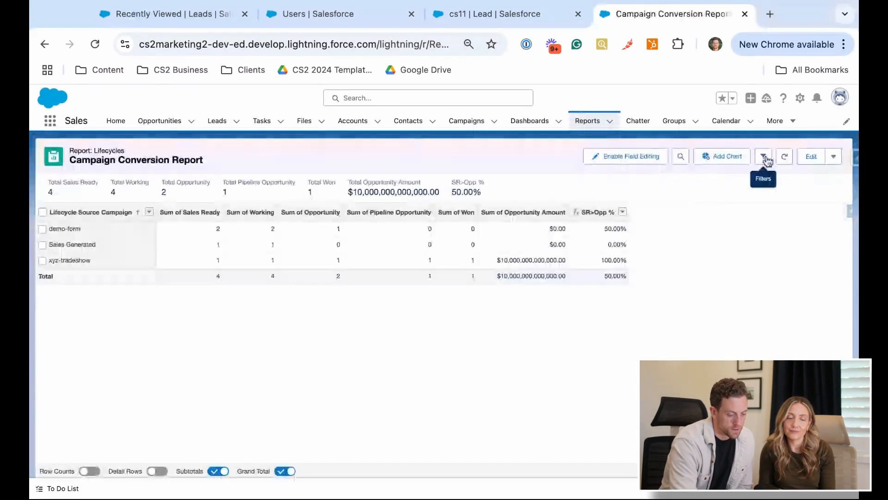
Check the filters of the Campaign Conversion Report, hide them again and return to the cs11 lead
{"action": "left_click", "coordinate": [763, 158]}
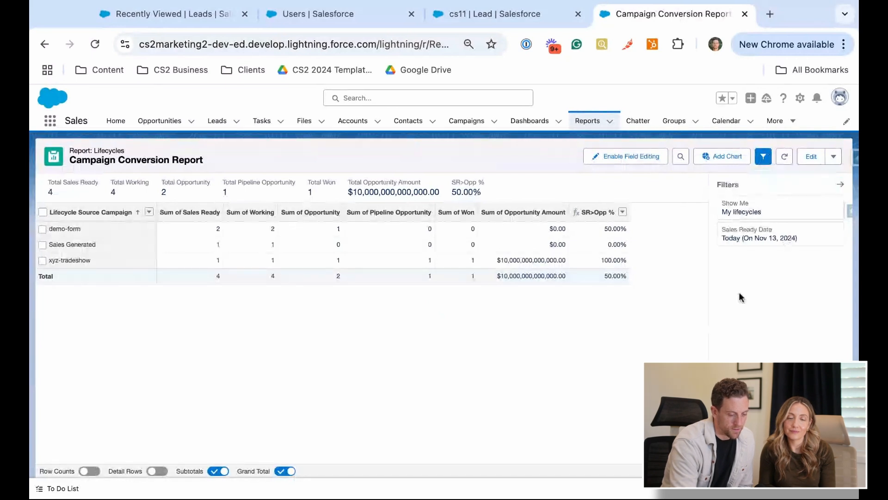
{"action": "left_click", "coordinate": [840, 185]}
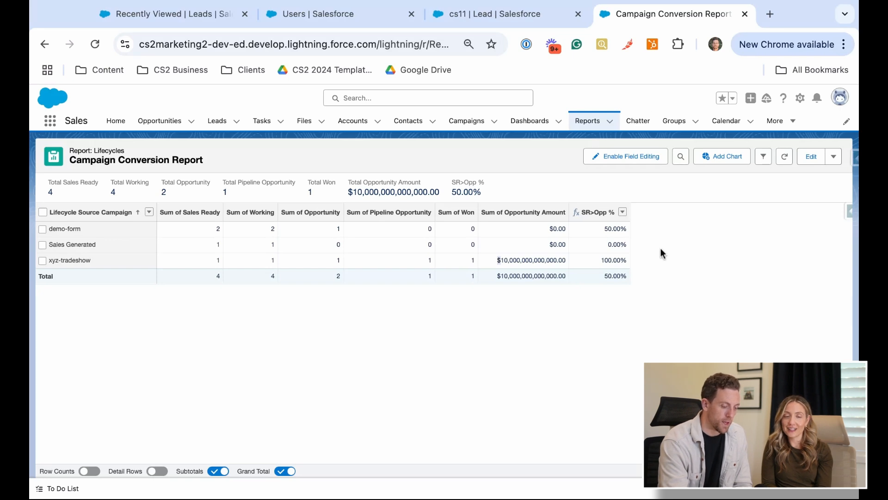
{"action": "left_click", "coordinate": [508, 15]}
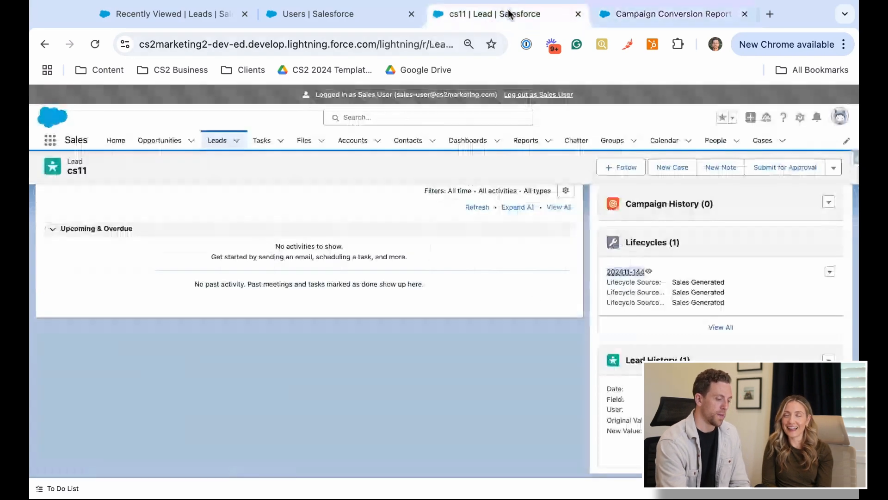